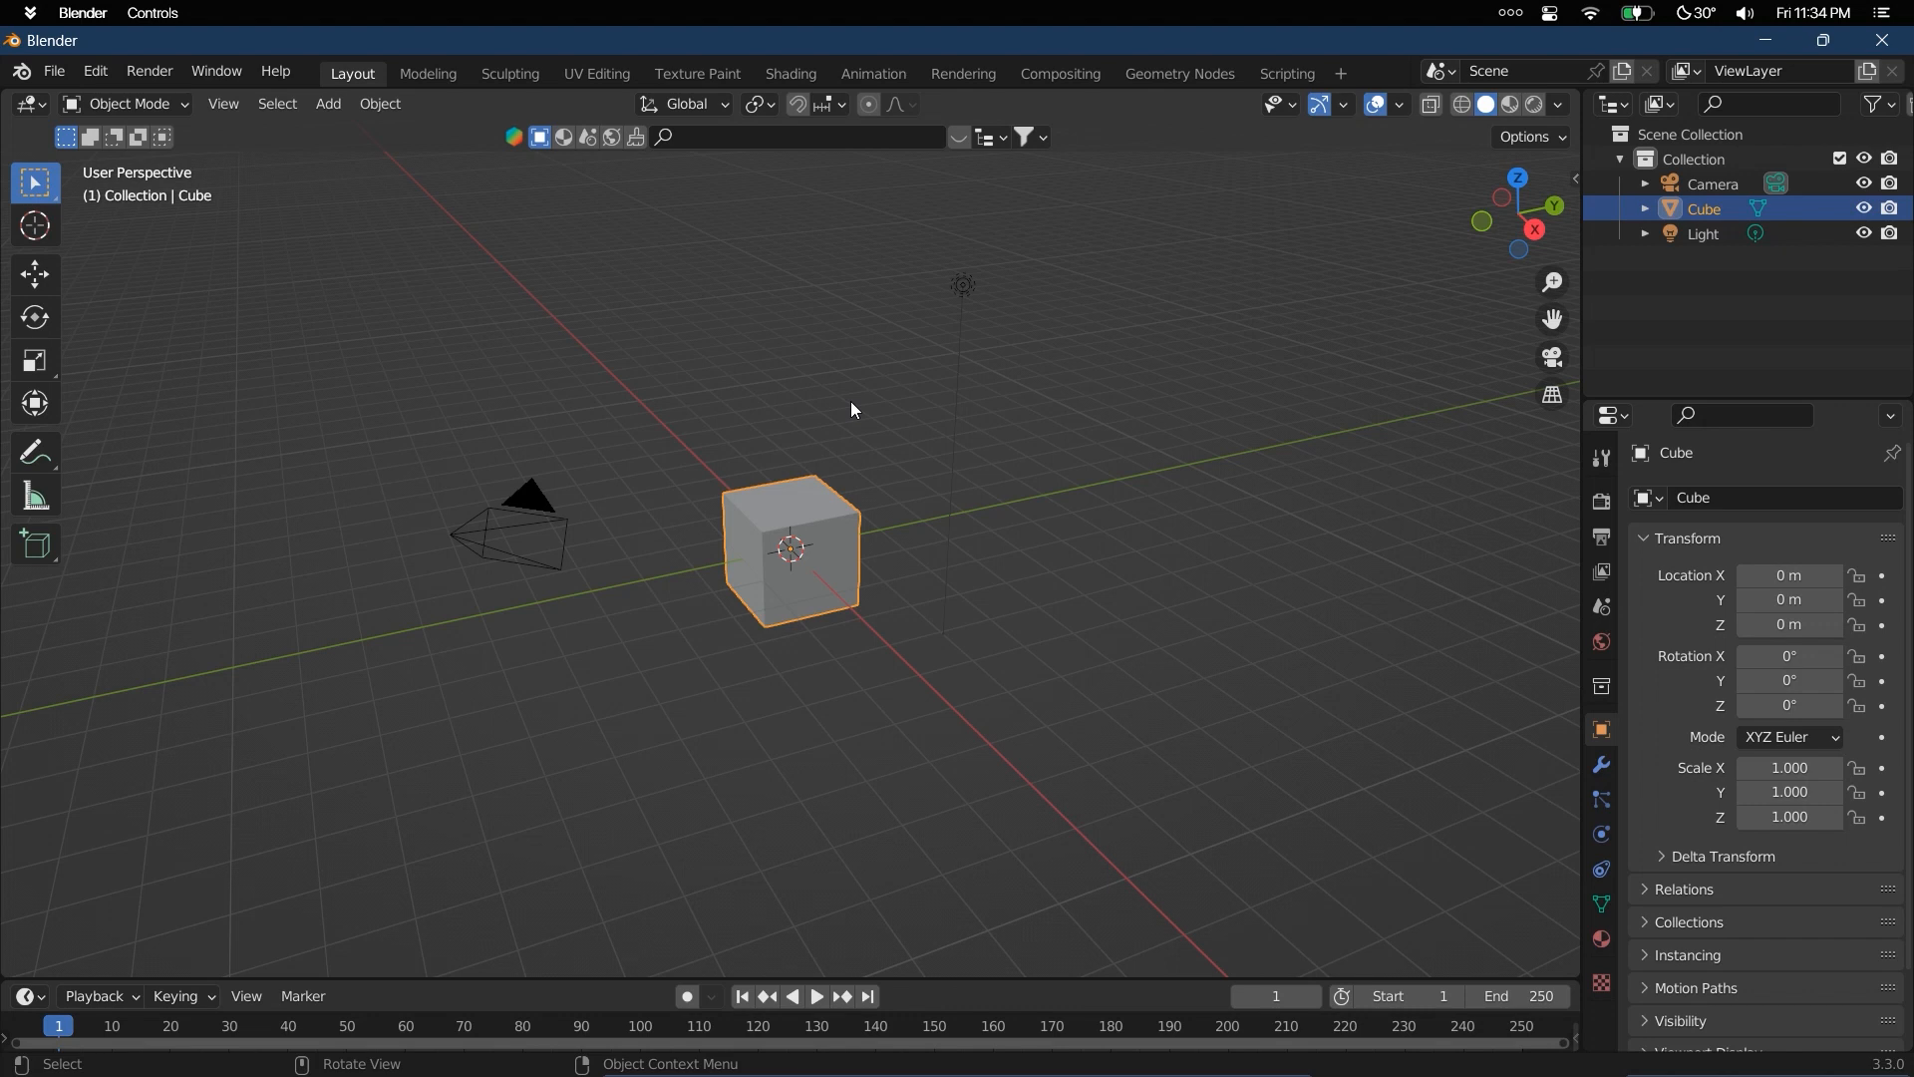
Delete all the default scene objects: the camera, the cube and the light
scroll(802, 558, up, 4)
scroll(802, 559, down, 3)
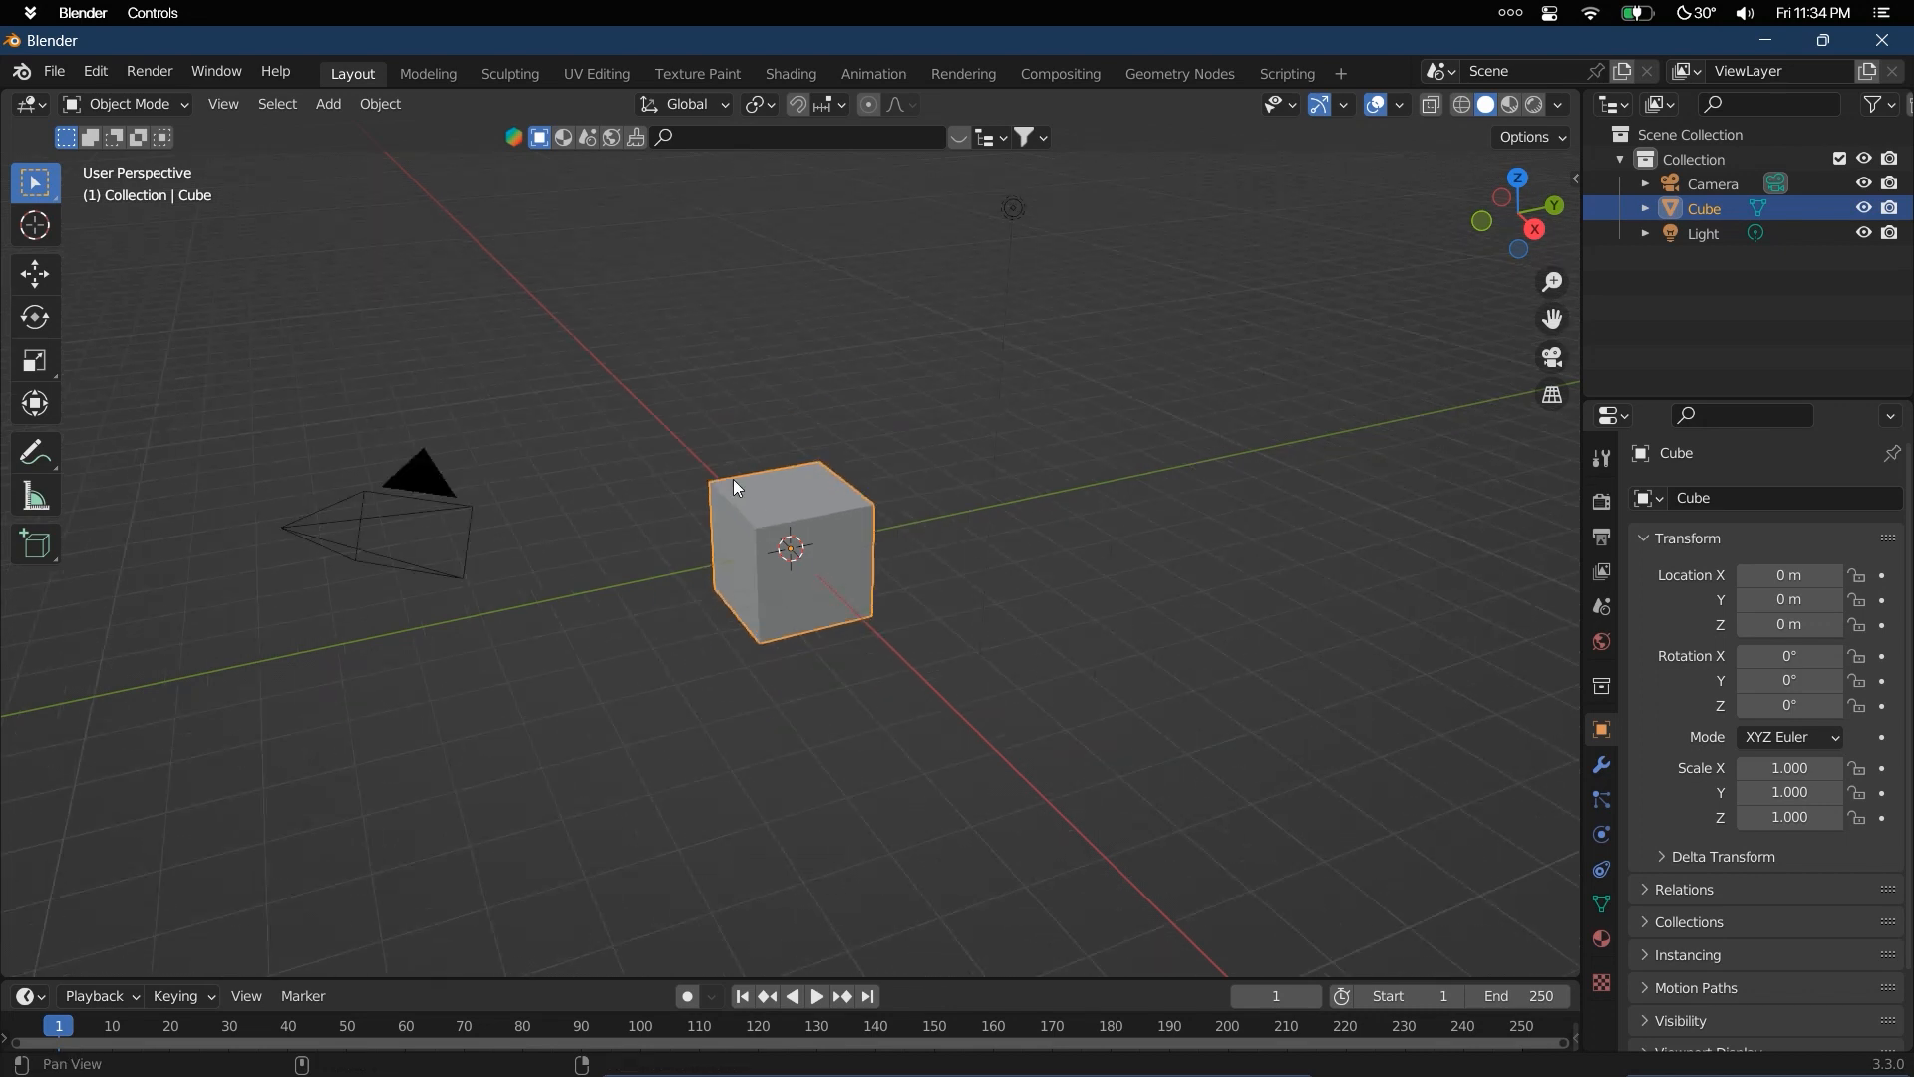
shift+middle_drag(732, 479, 762, 495)
drag(727, 333, 1396, 668)
scroll(1170, 399, down, 4)
scroll(1170, 398, up, 3)
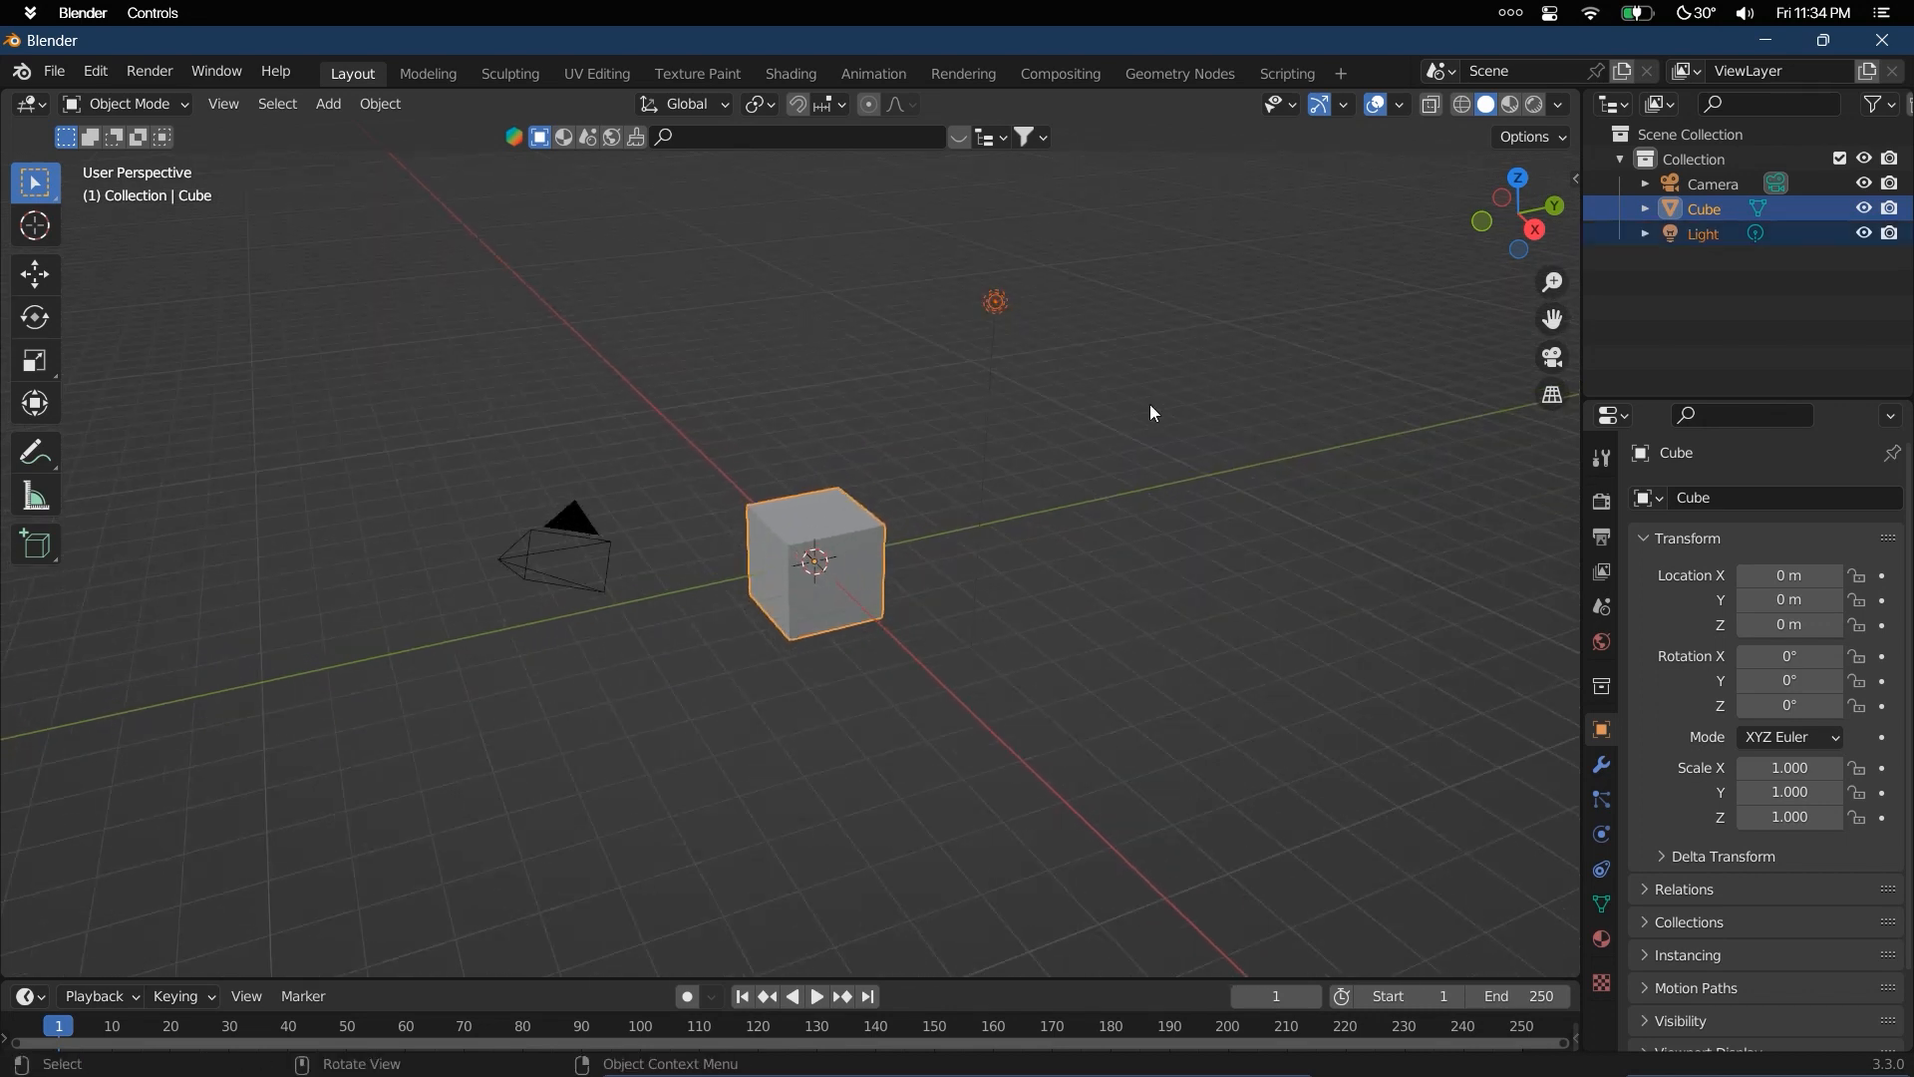
key(a)
key(Delete)
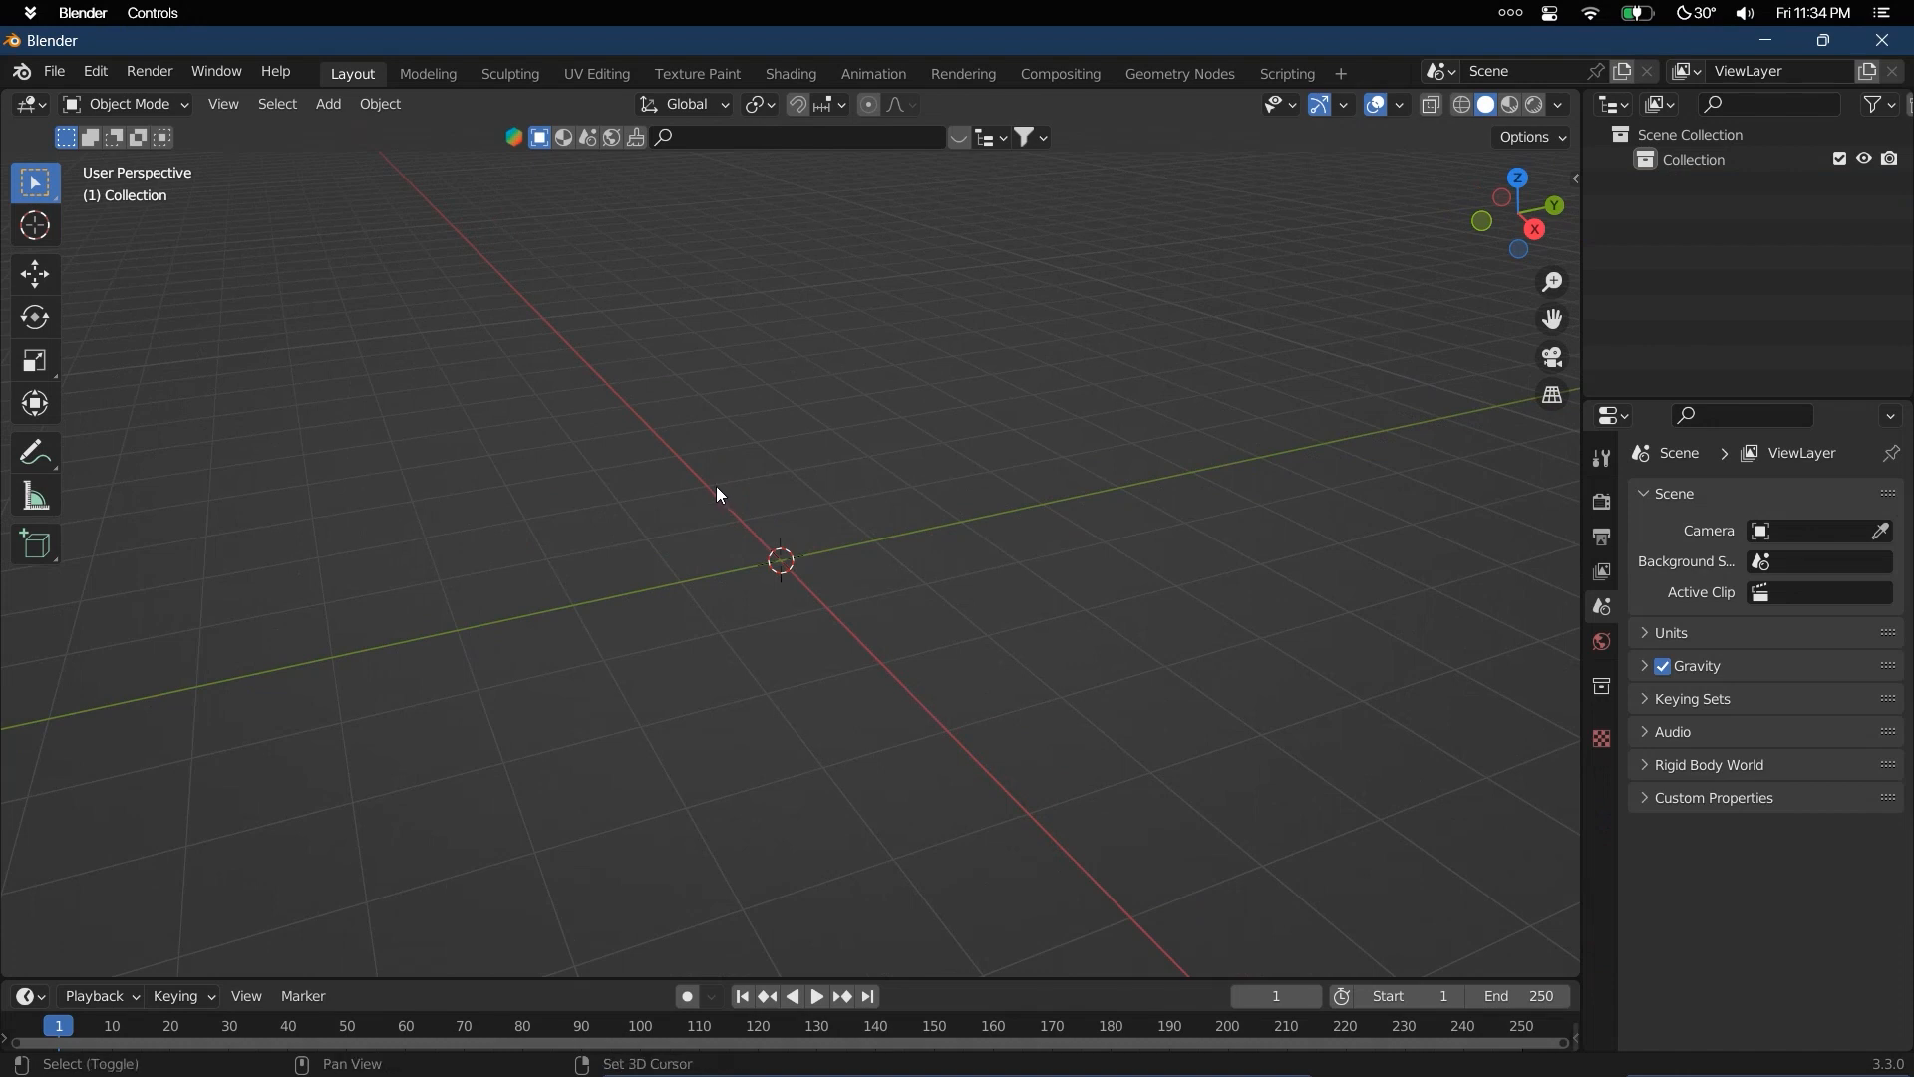
Add a point light at the origin and raise it about 1.4 m along Z
key(shift+a)
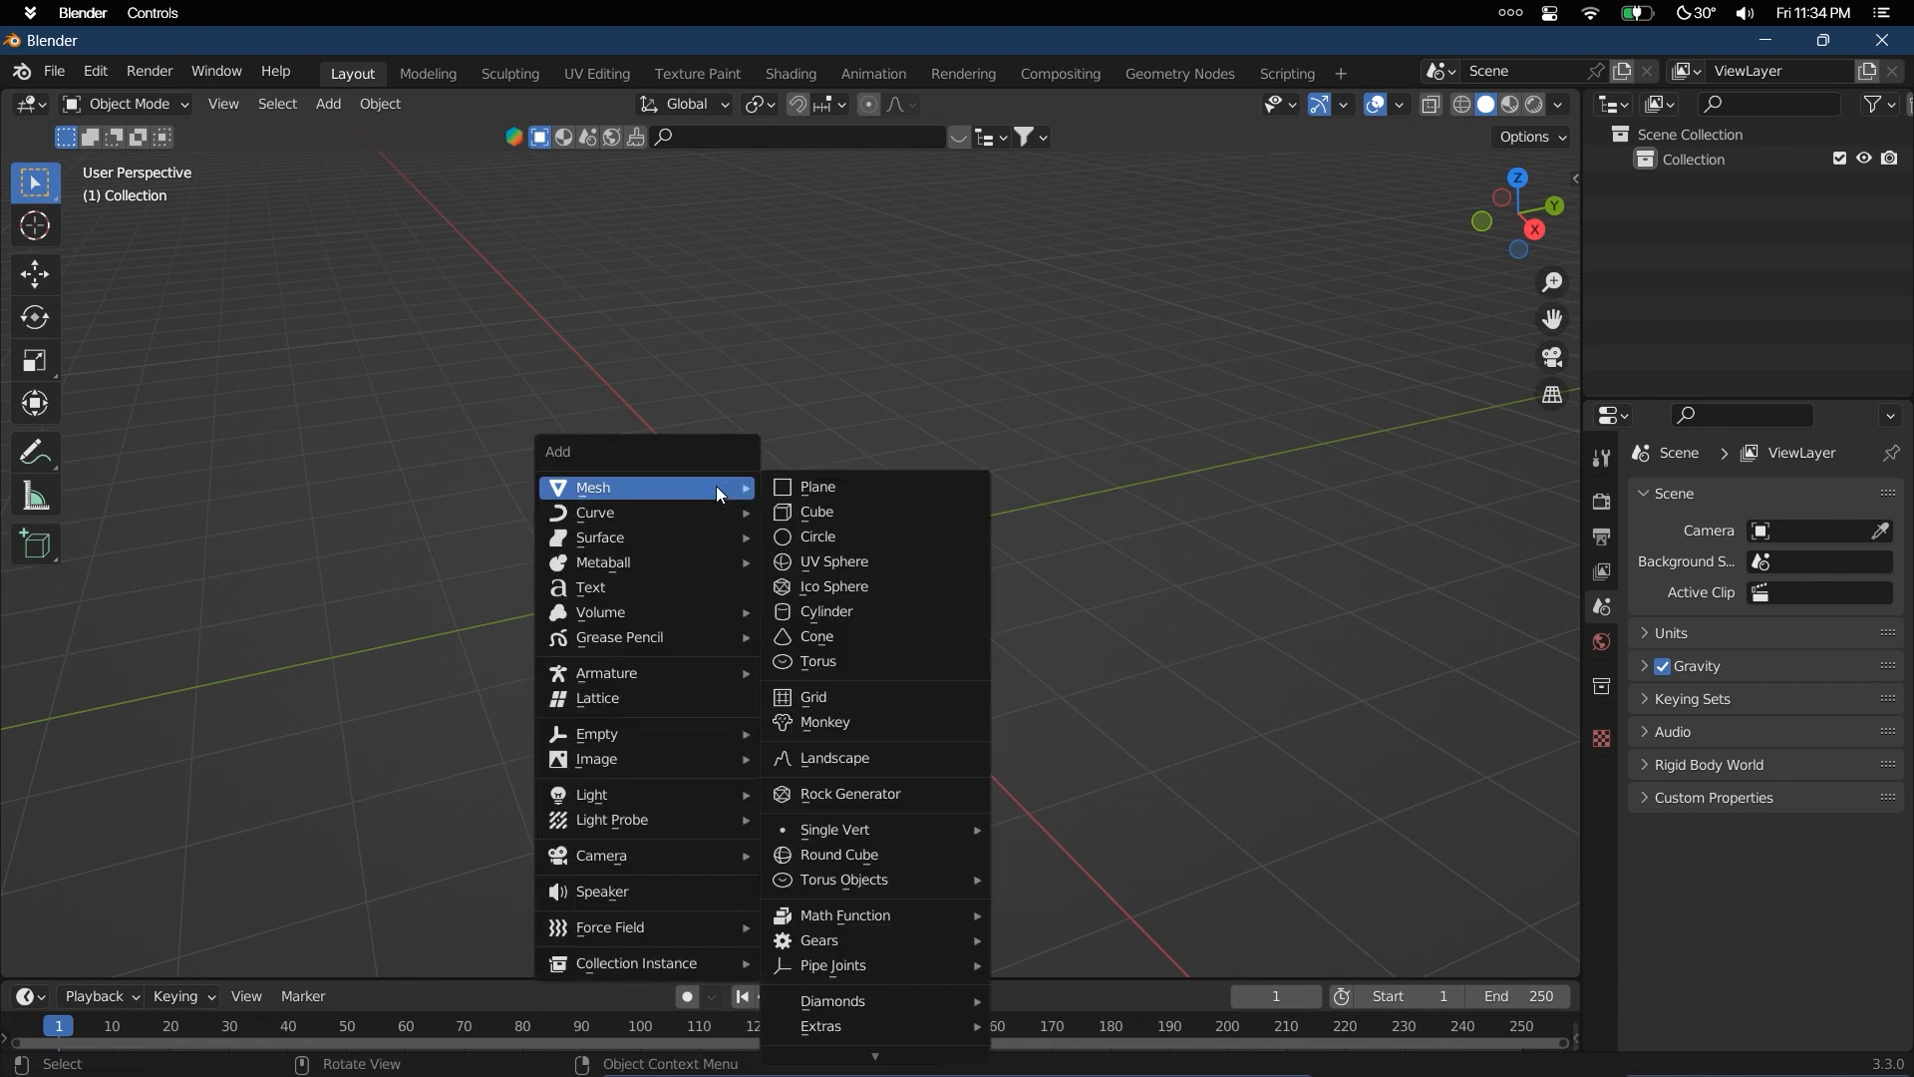
mouse_move(628, 795)
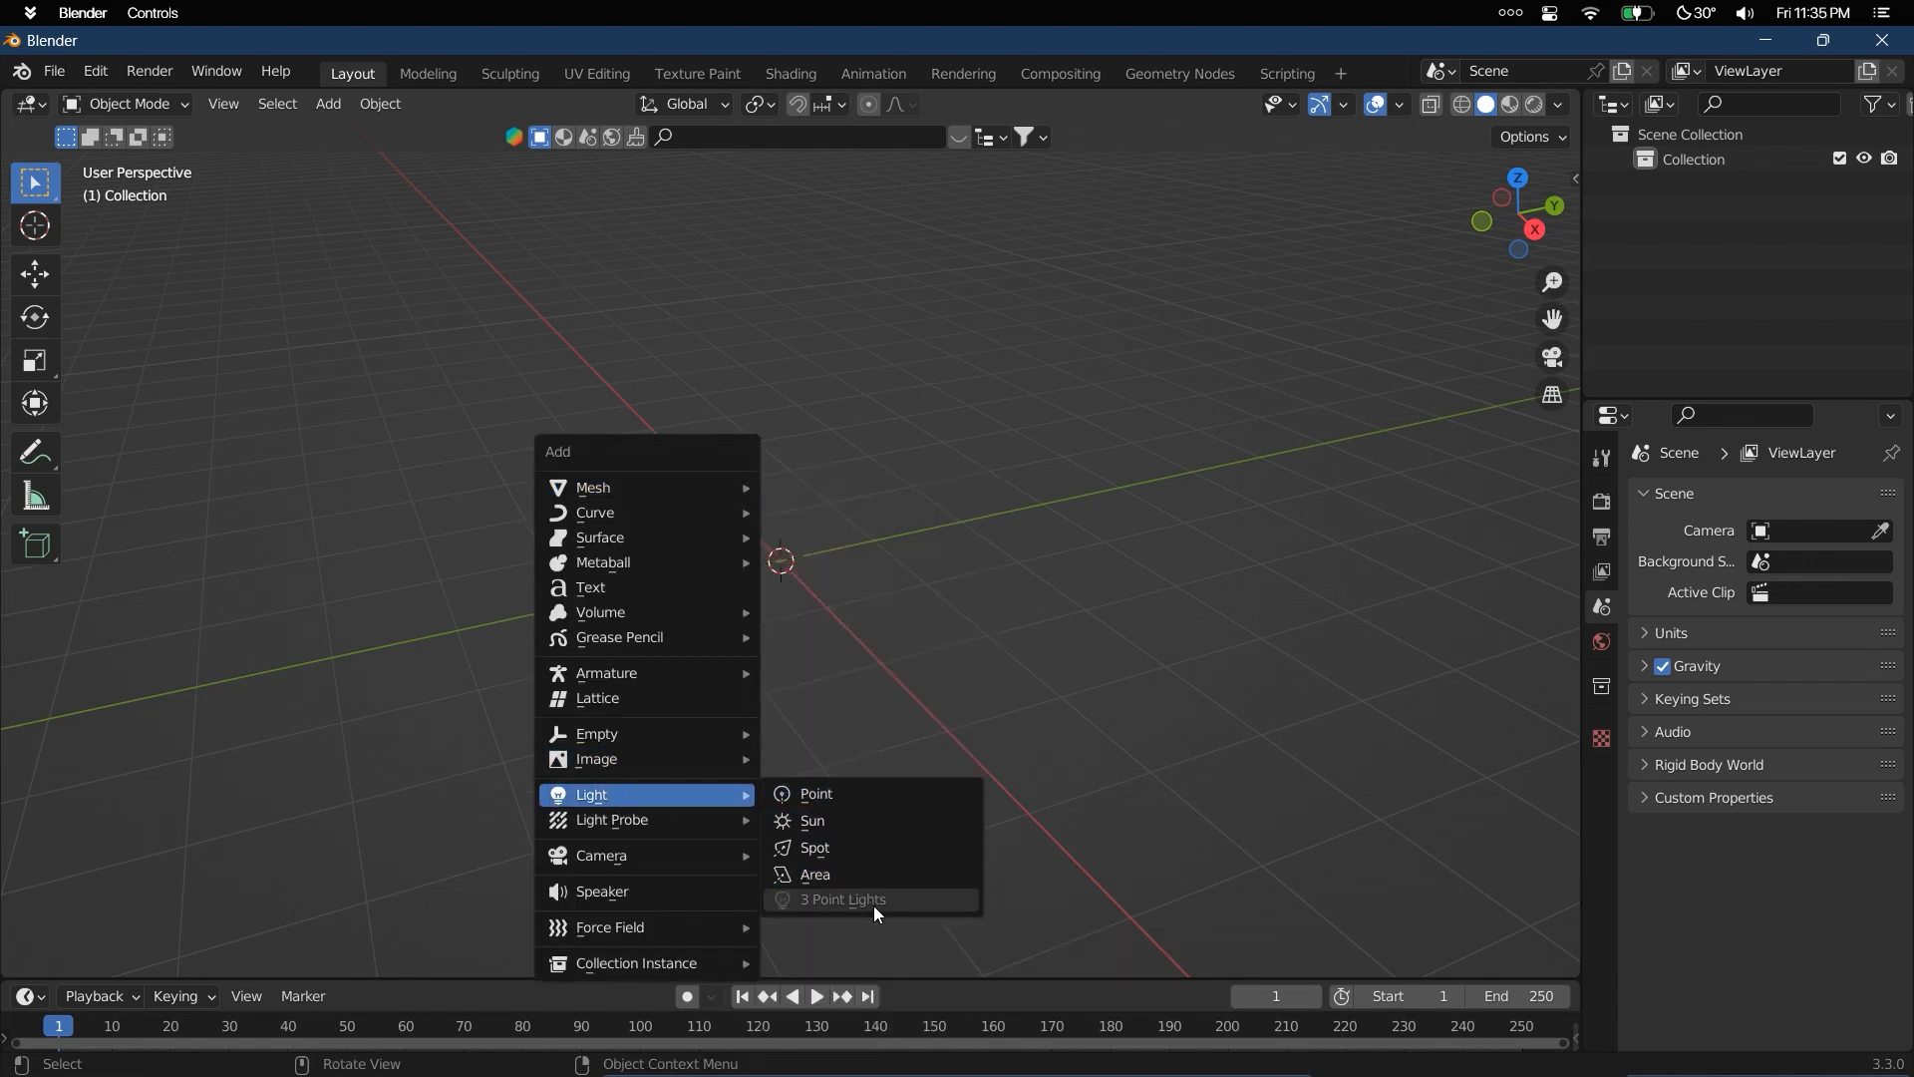
click(860, 797)
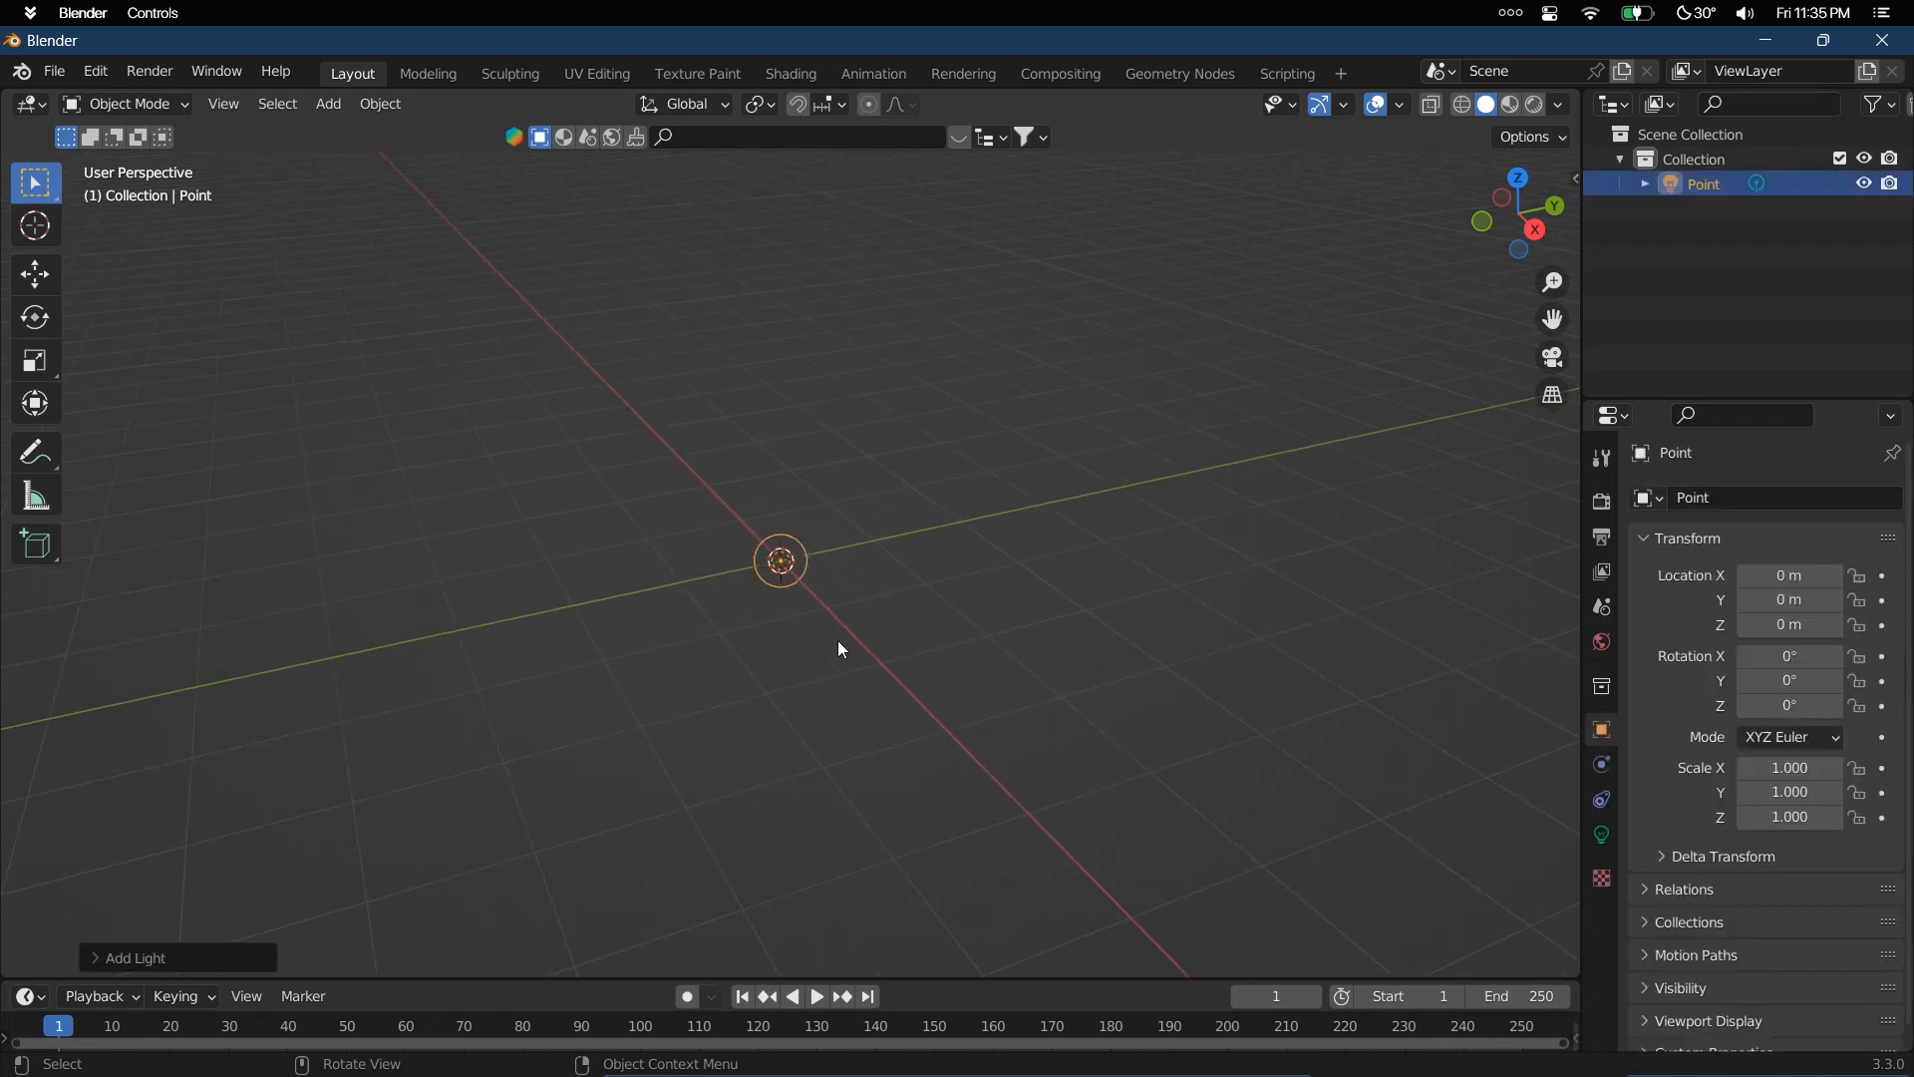
shift+middle_drag(790, 641, 825, 641)
key(g)
key(z)
click(997, 444)
Switch the viewport to rendered shading and add a floor plane at the origin, scaled to about 1.28
click(1535, 104)
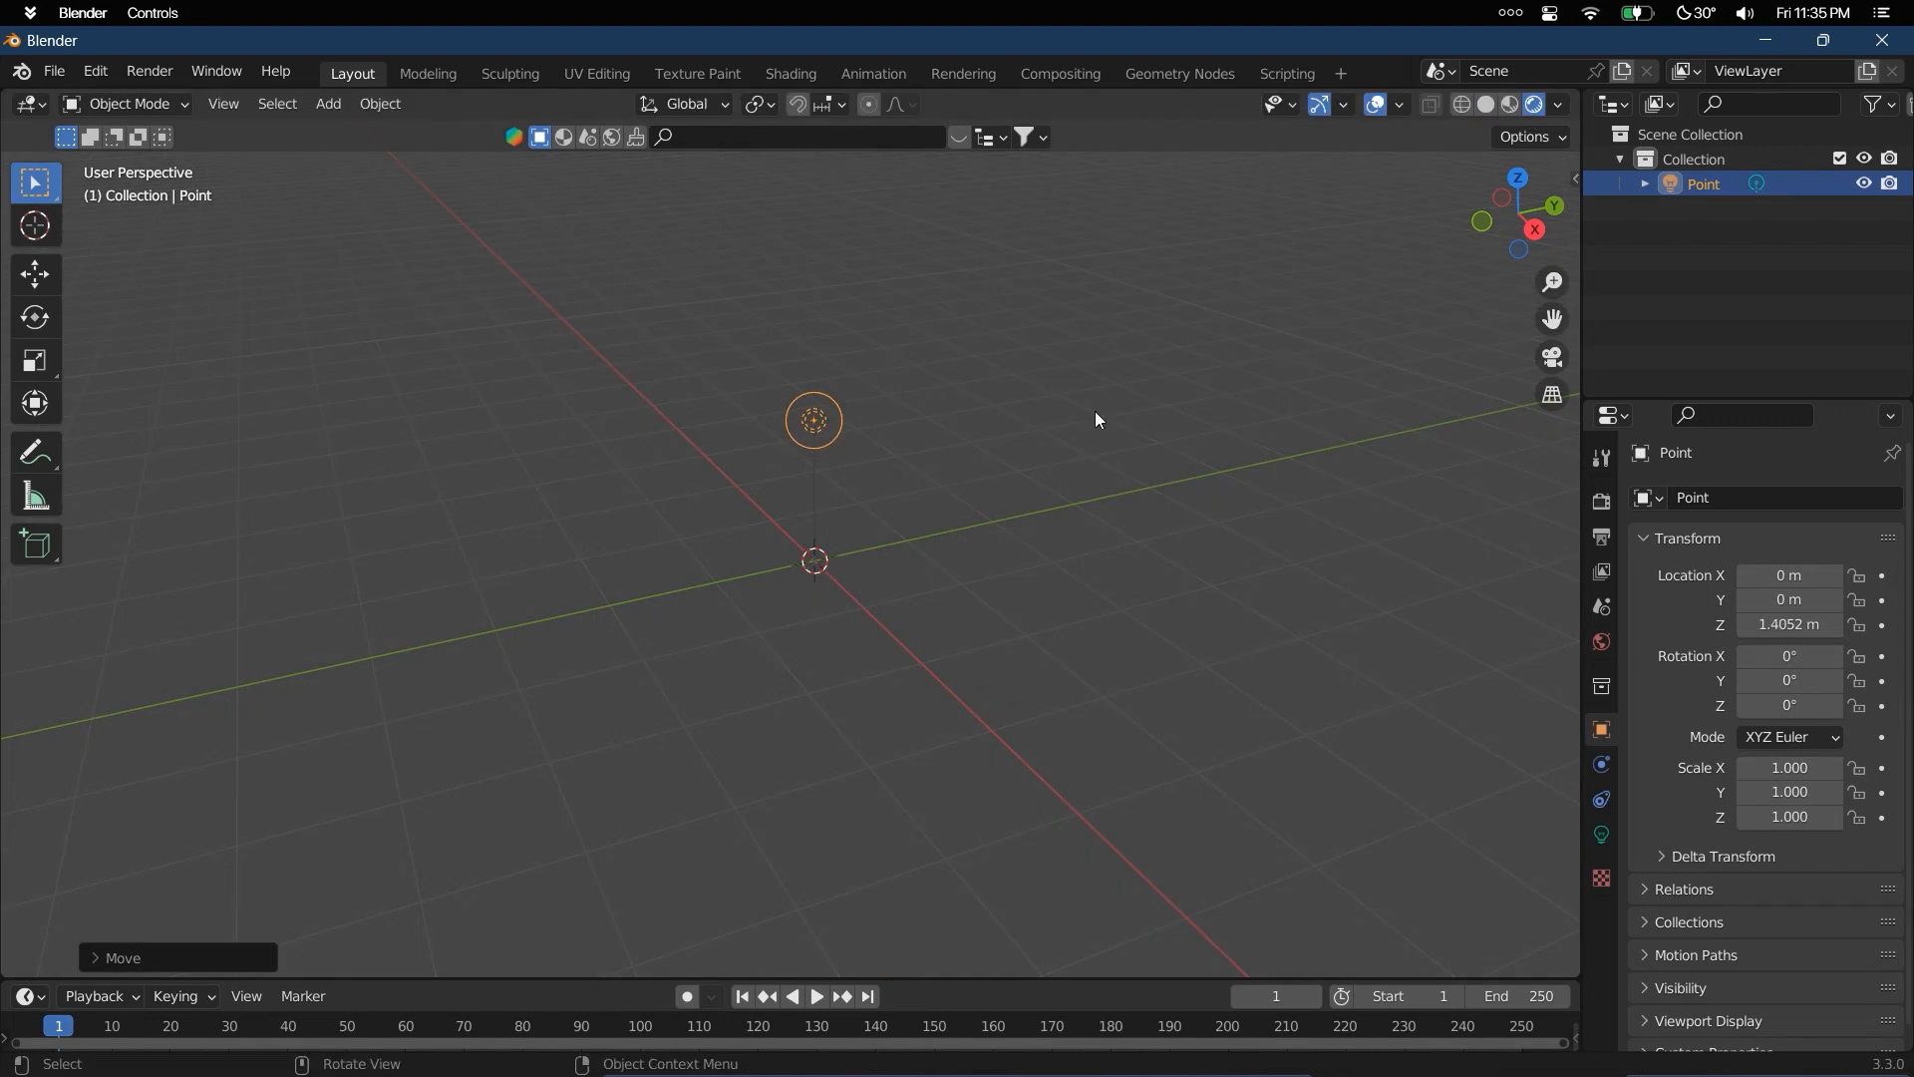
key(shift+a)
mouse_move(977, 121)
click(1132, 122)
key(s)
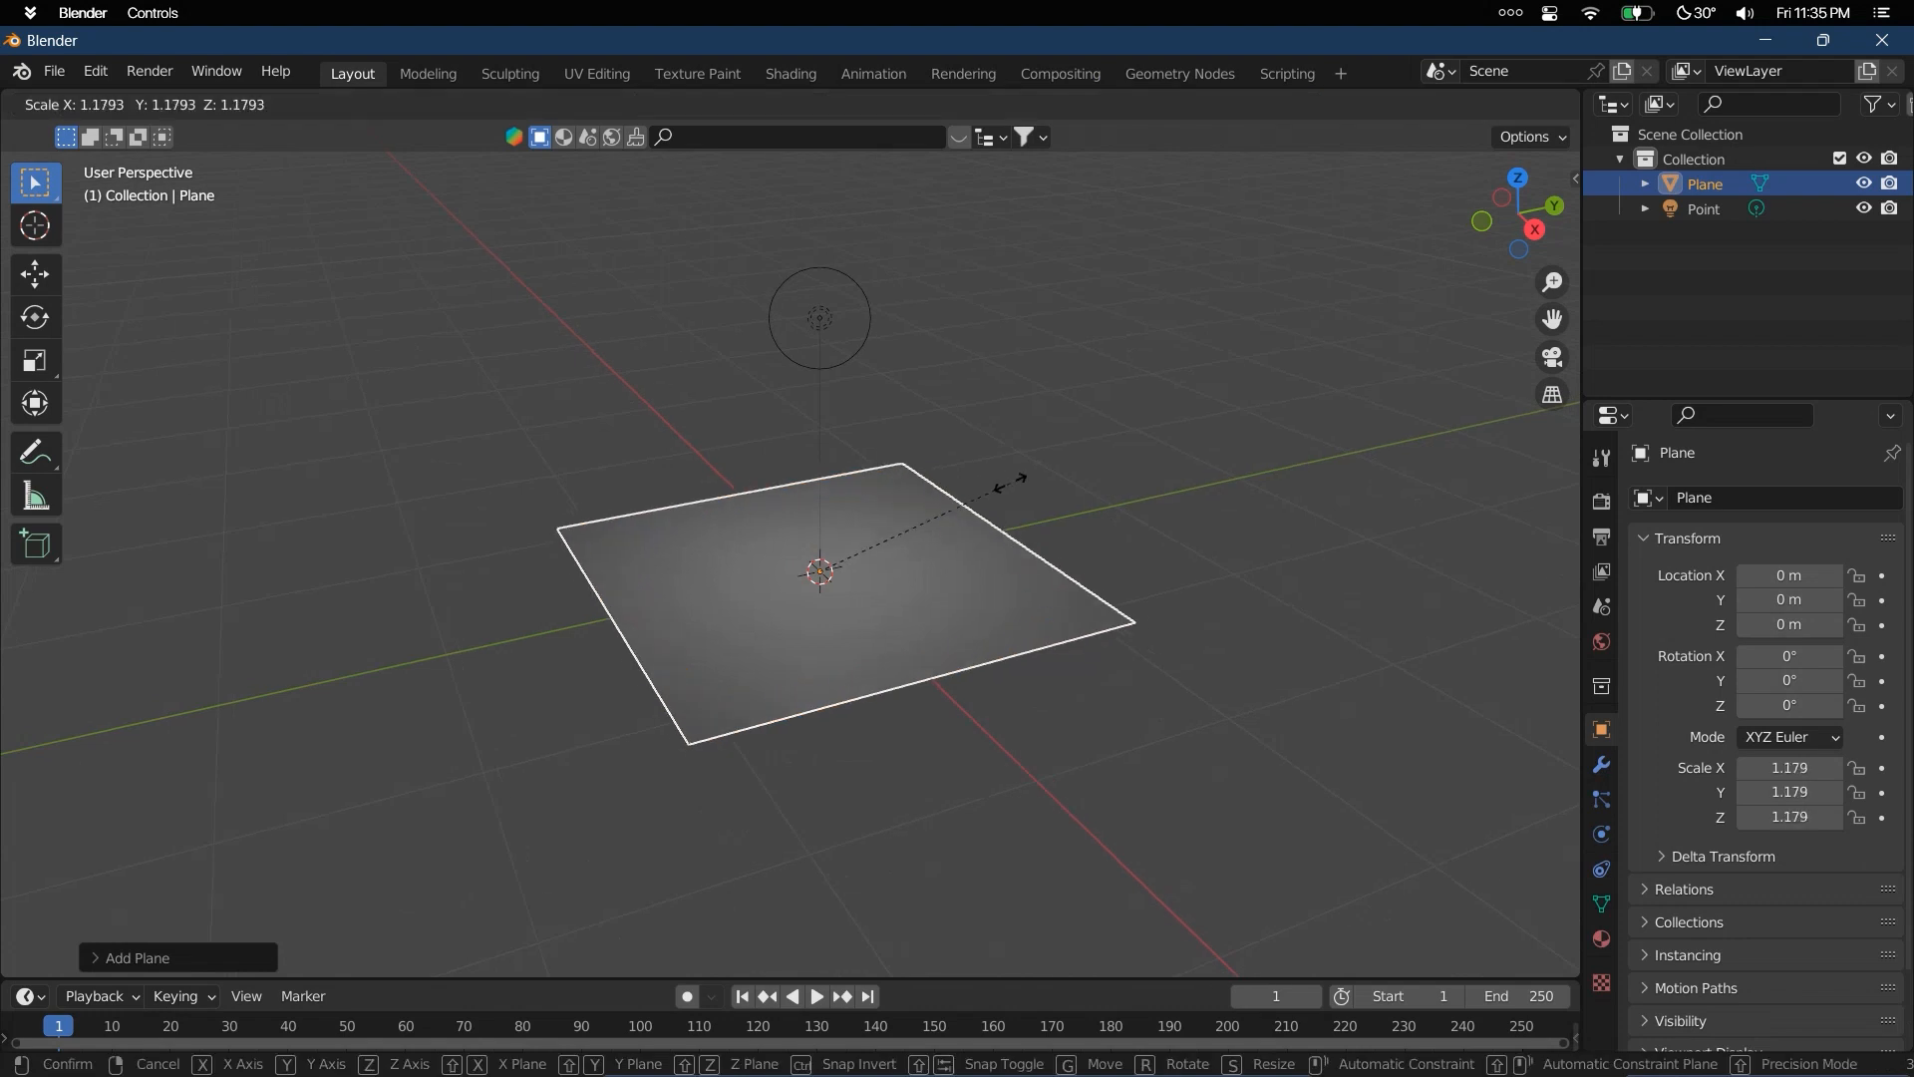
click(1479, 257)
In front view, duplicate the floor plane to about X 1.31 m, Z 1.0 m and rotate the copy 90° as a side wall
key(KP_1)
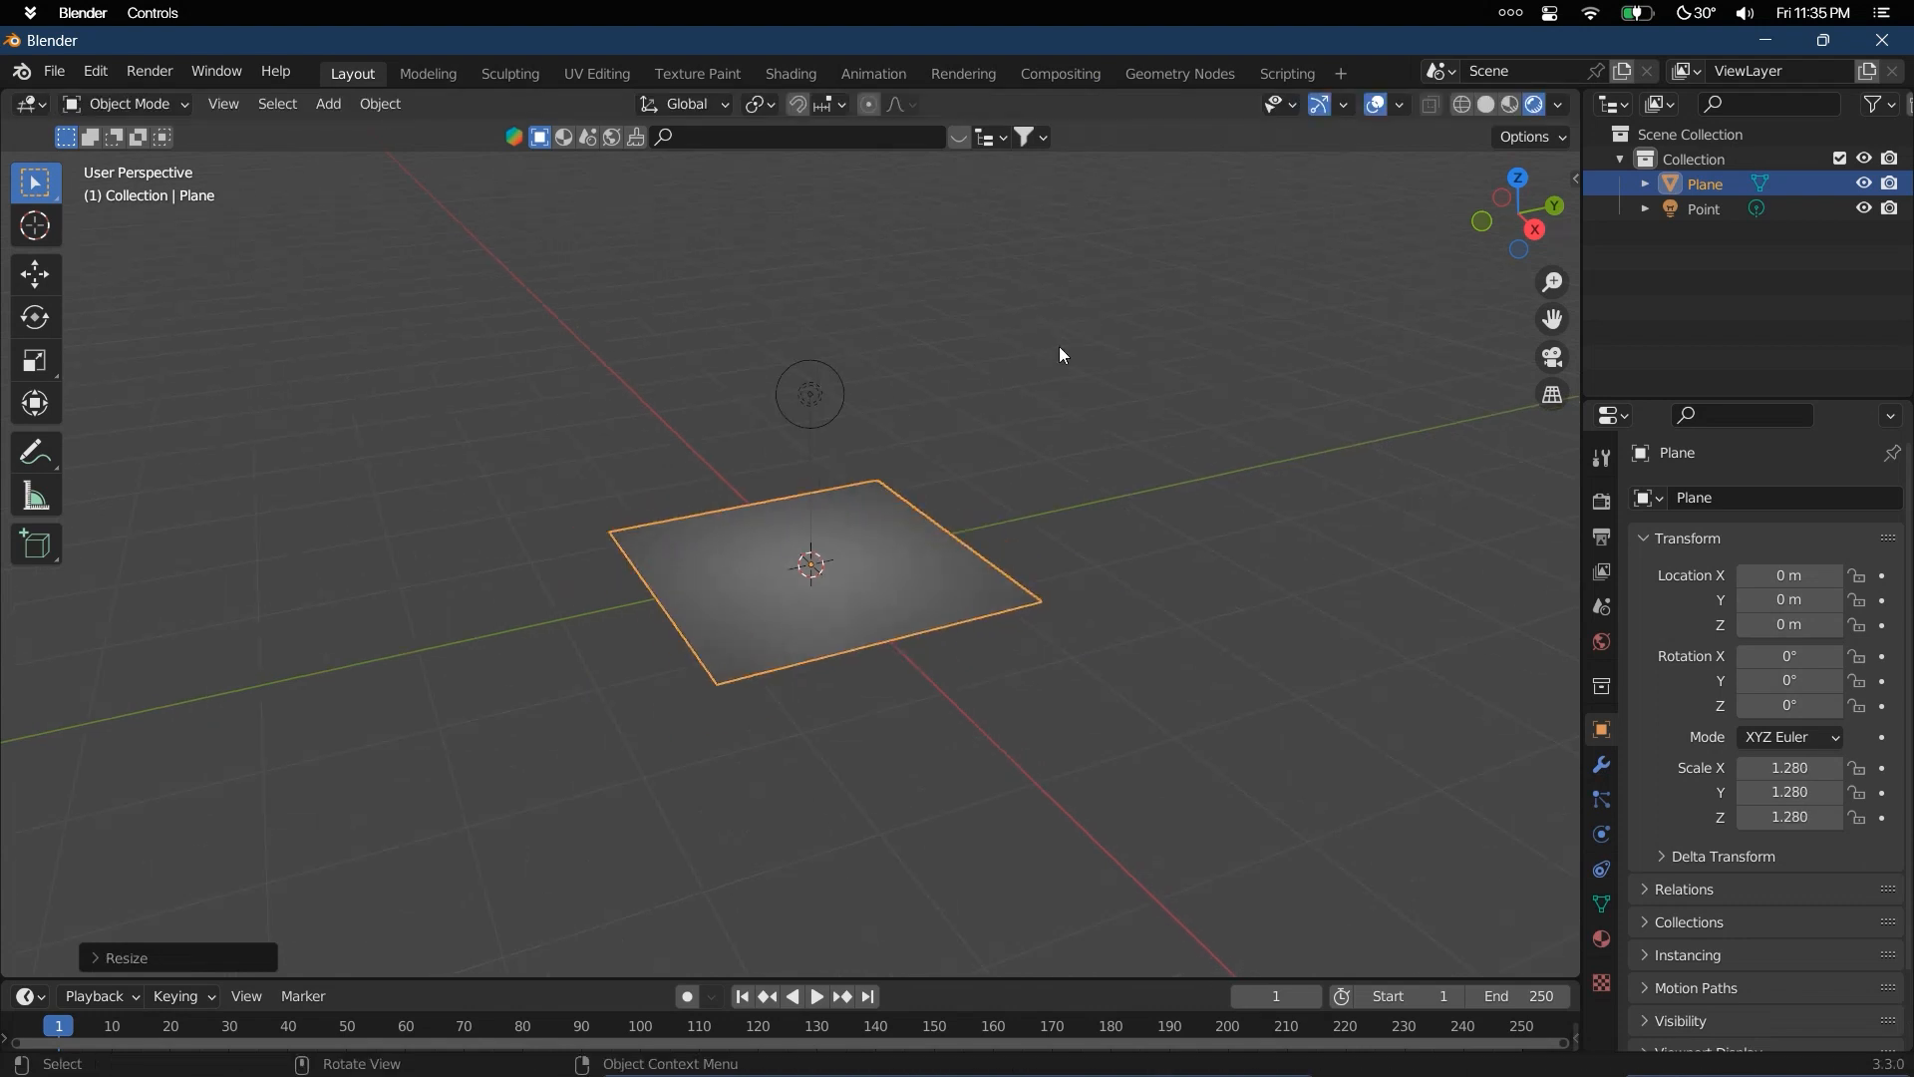
key(shift+d)
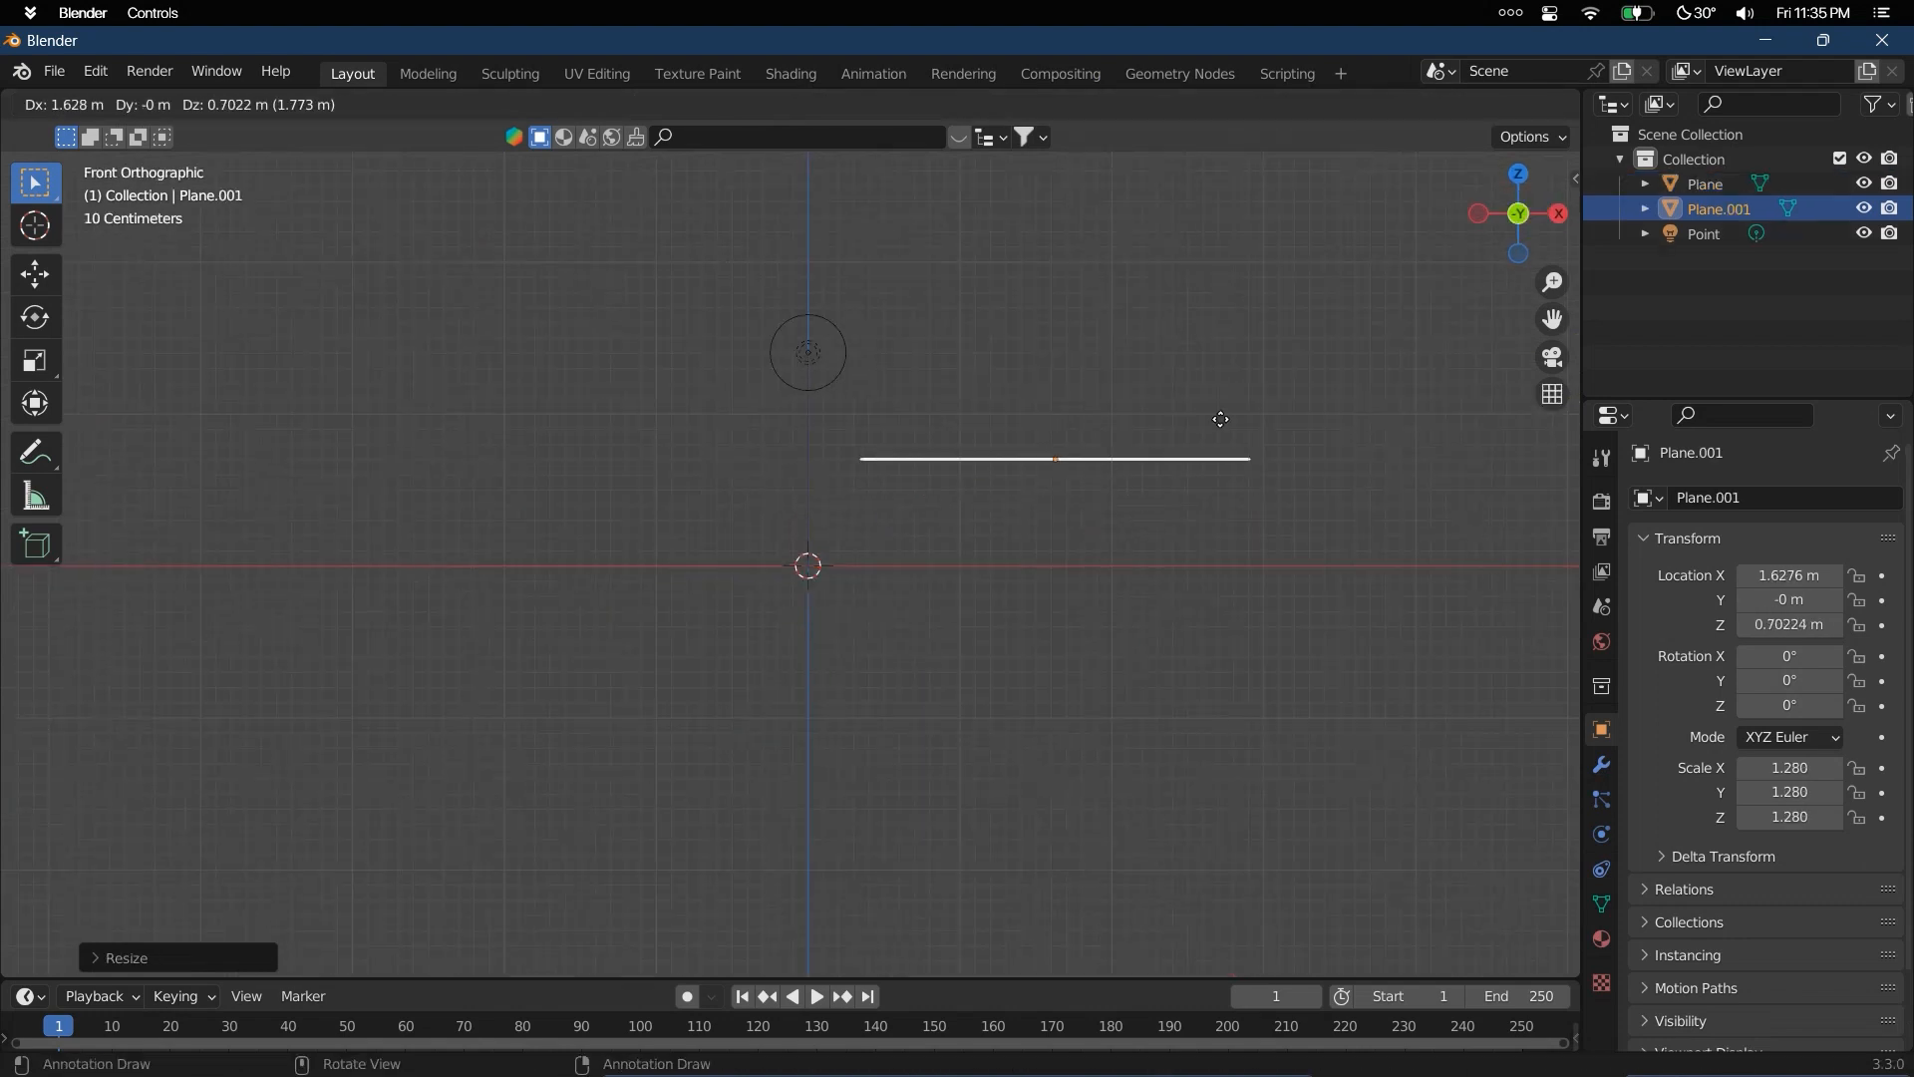
click(1169, 377)
key(r)
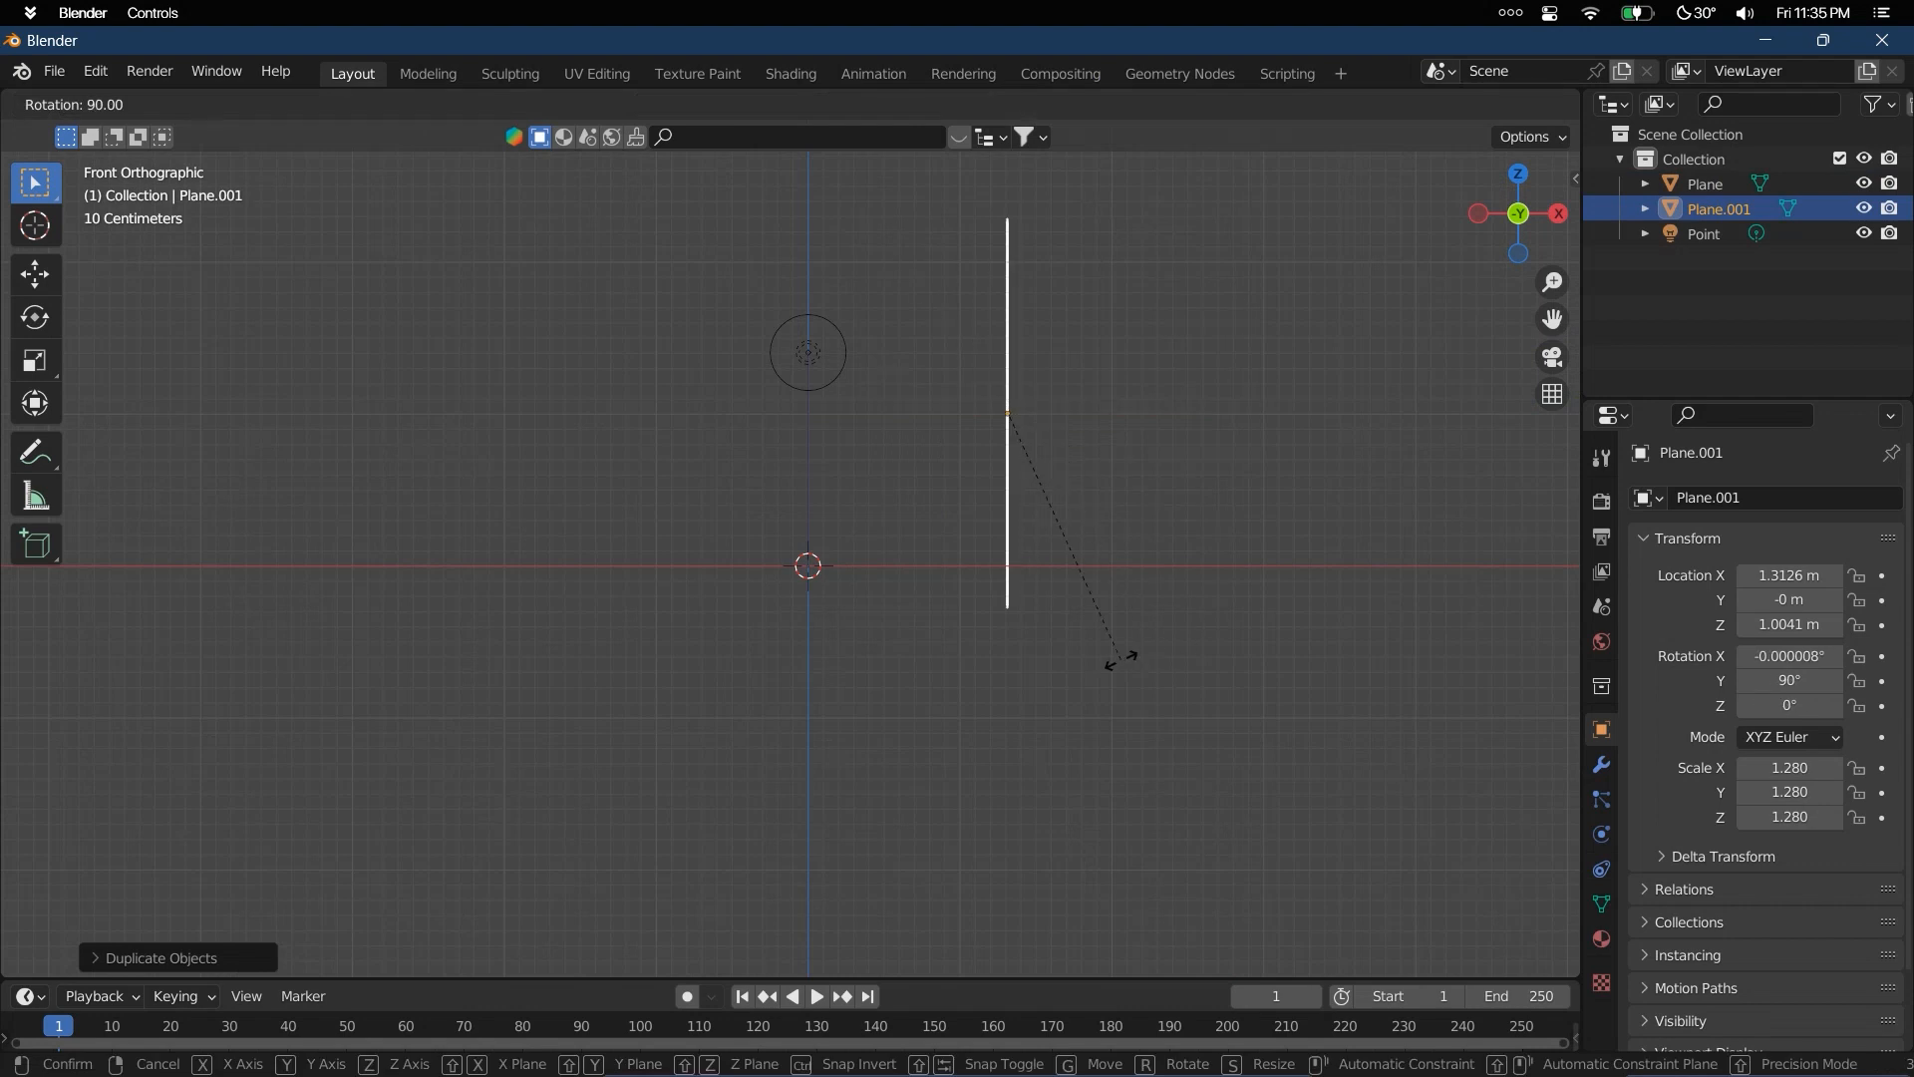
click(1120, 662)
Duplicate the side wall along X to the opposite edge of the floor, at about X -1.34 m
key(shift+d)
key(x)
click(761, 542)
middle_drag(761, 542, 877, 630)
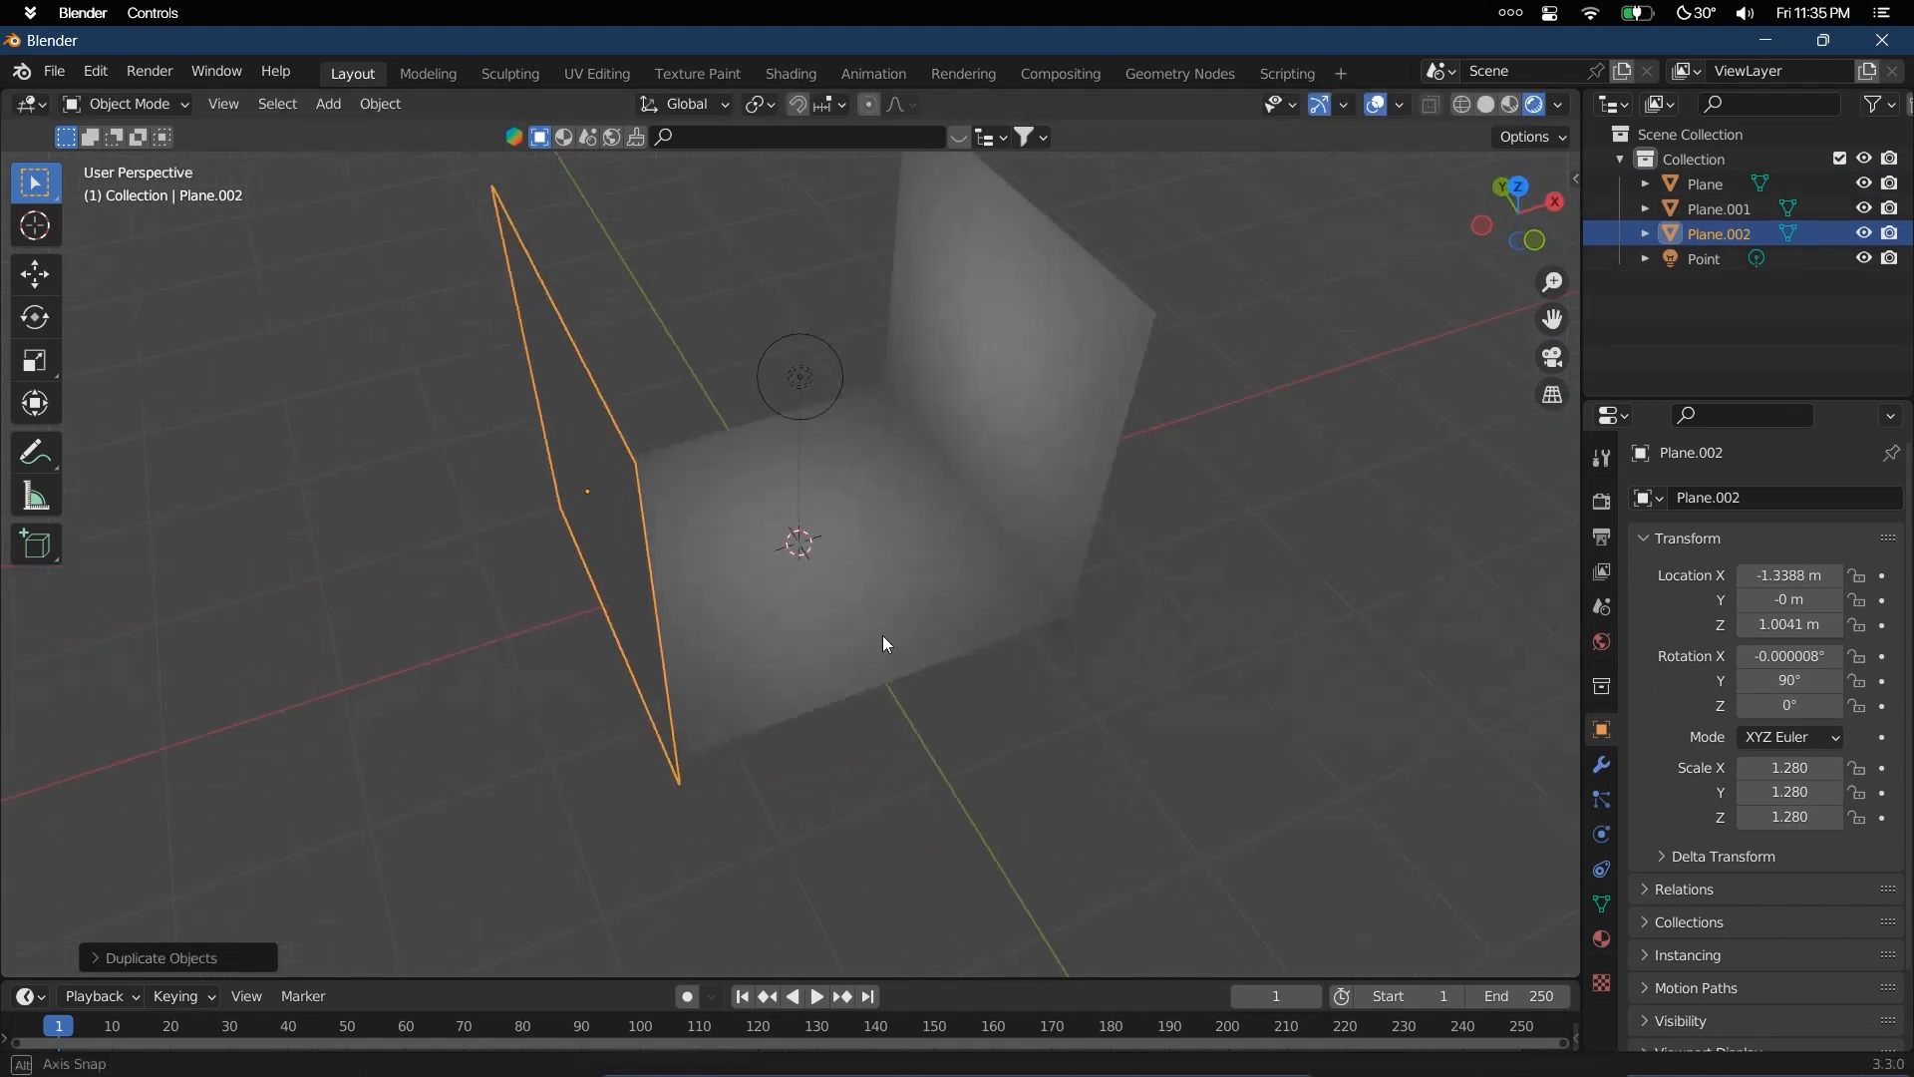
alt+drag(876, 630, 913, 664)
alt+shift+drag(966, 564, 959, 683)
alt+drag(962, 683, 859, 649)
scroll(750, 594, up, 4)
scroll(859, 649, down, 2)
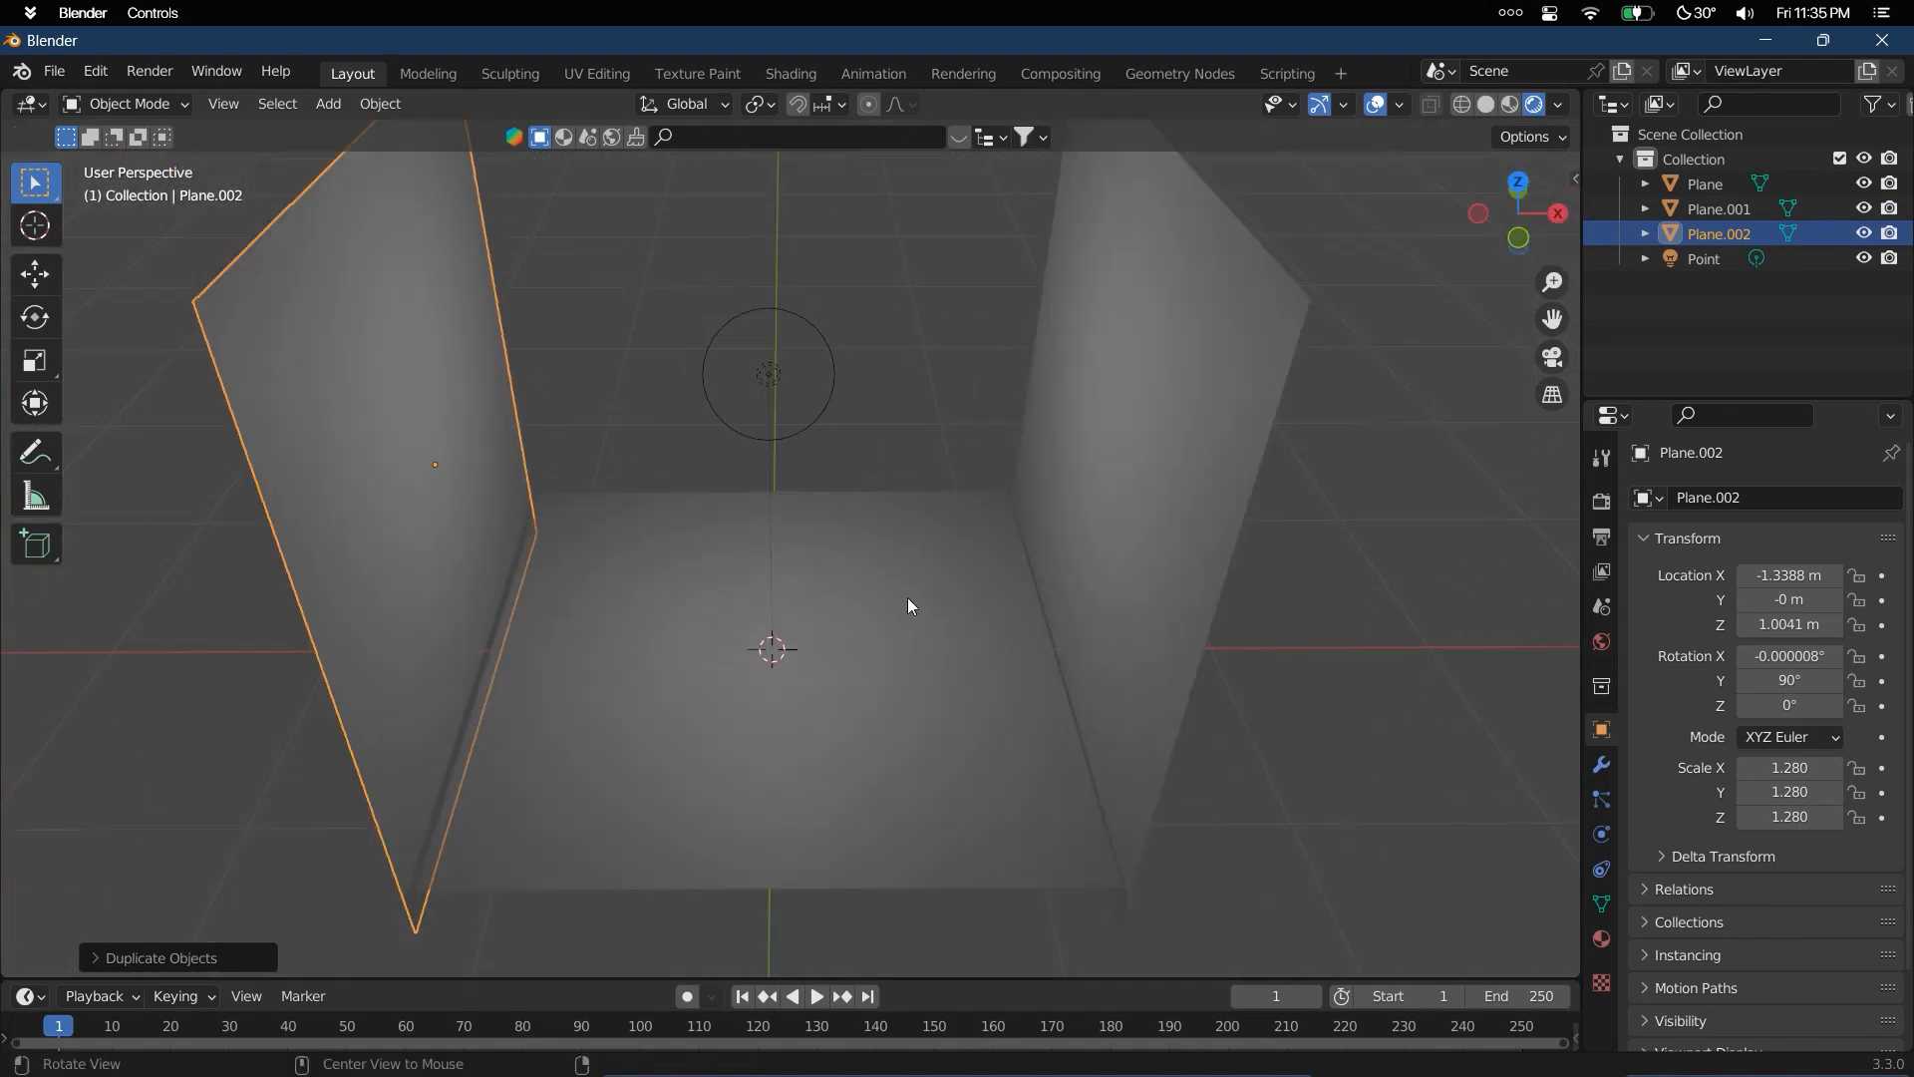
Give the point light a pink color and raise its power to about 159 W
click(780, 379)
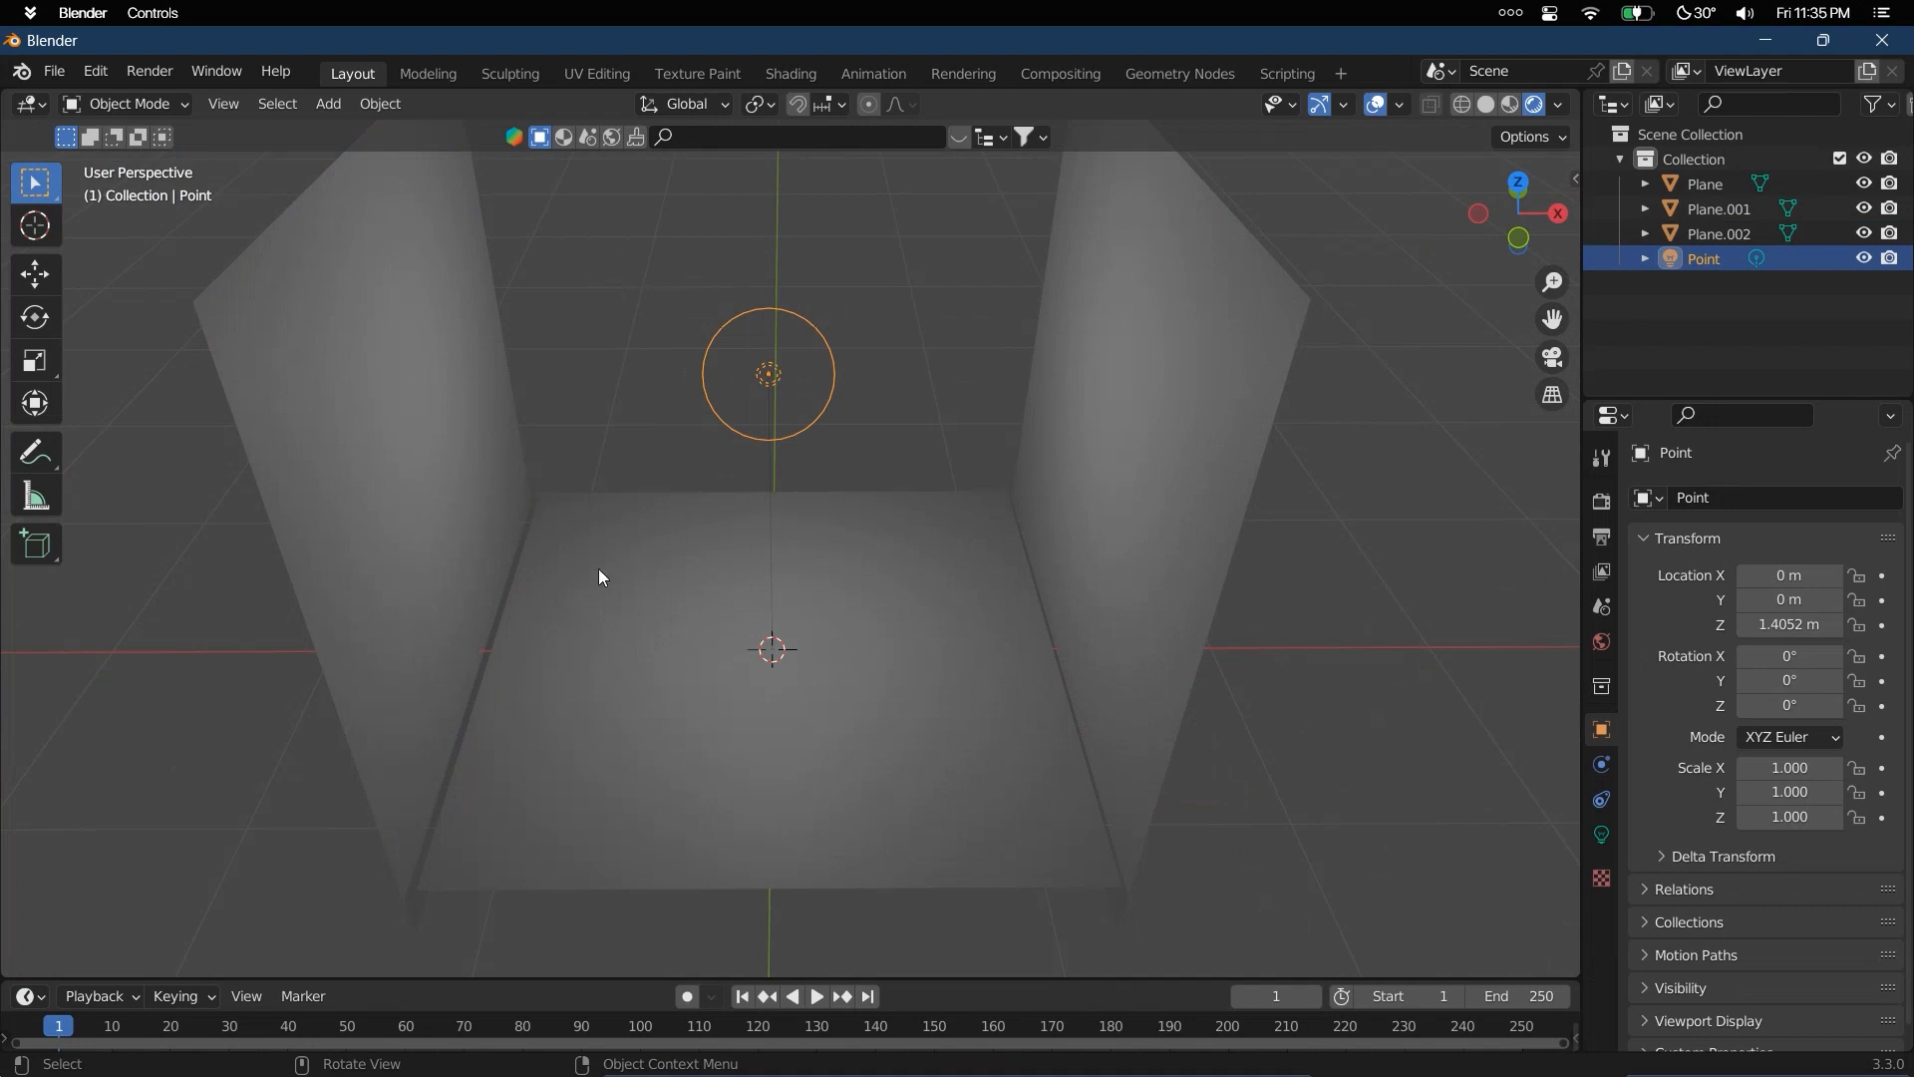
click(1602, 834)
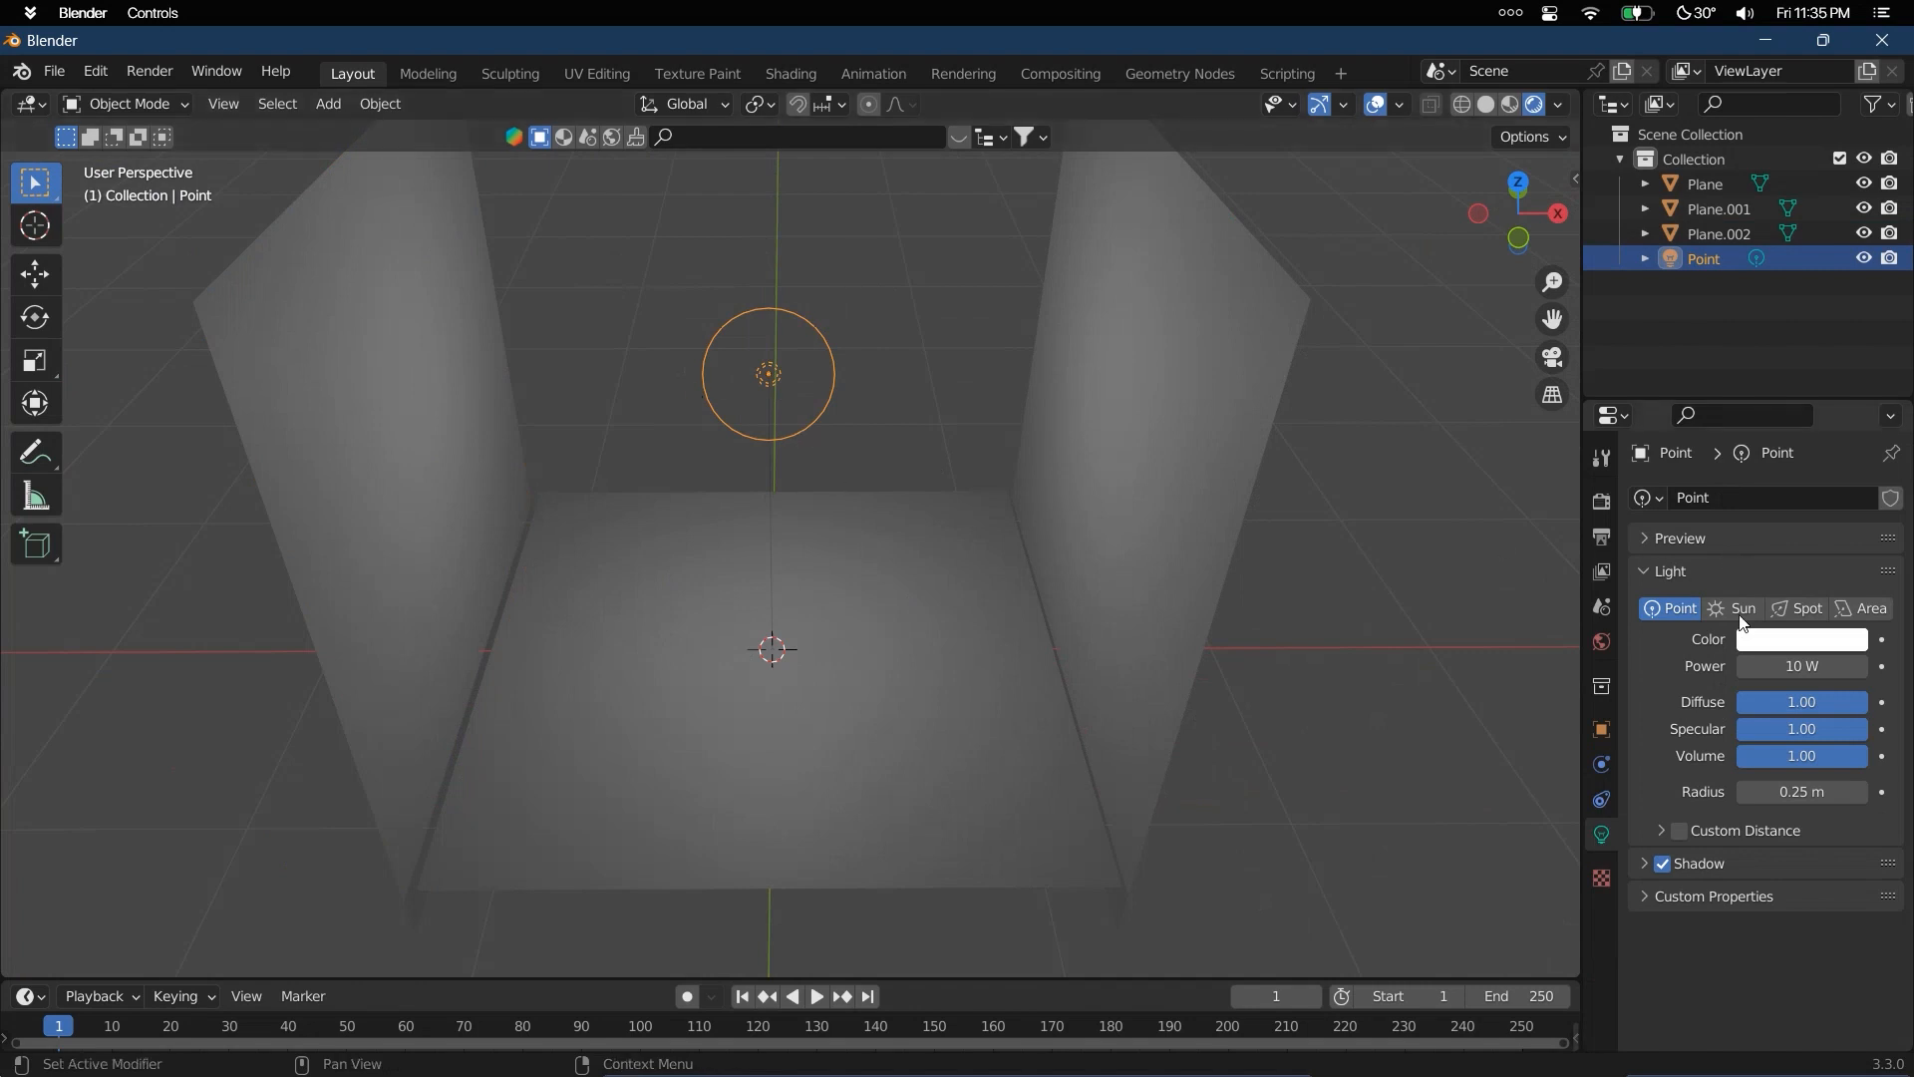
click(1795, 662)
click(1798, 647)
click(1797, 645)
click(1753, 437)
drag(1775, 666, 1869, 732)
click(1835, 749)
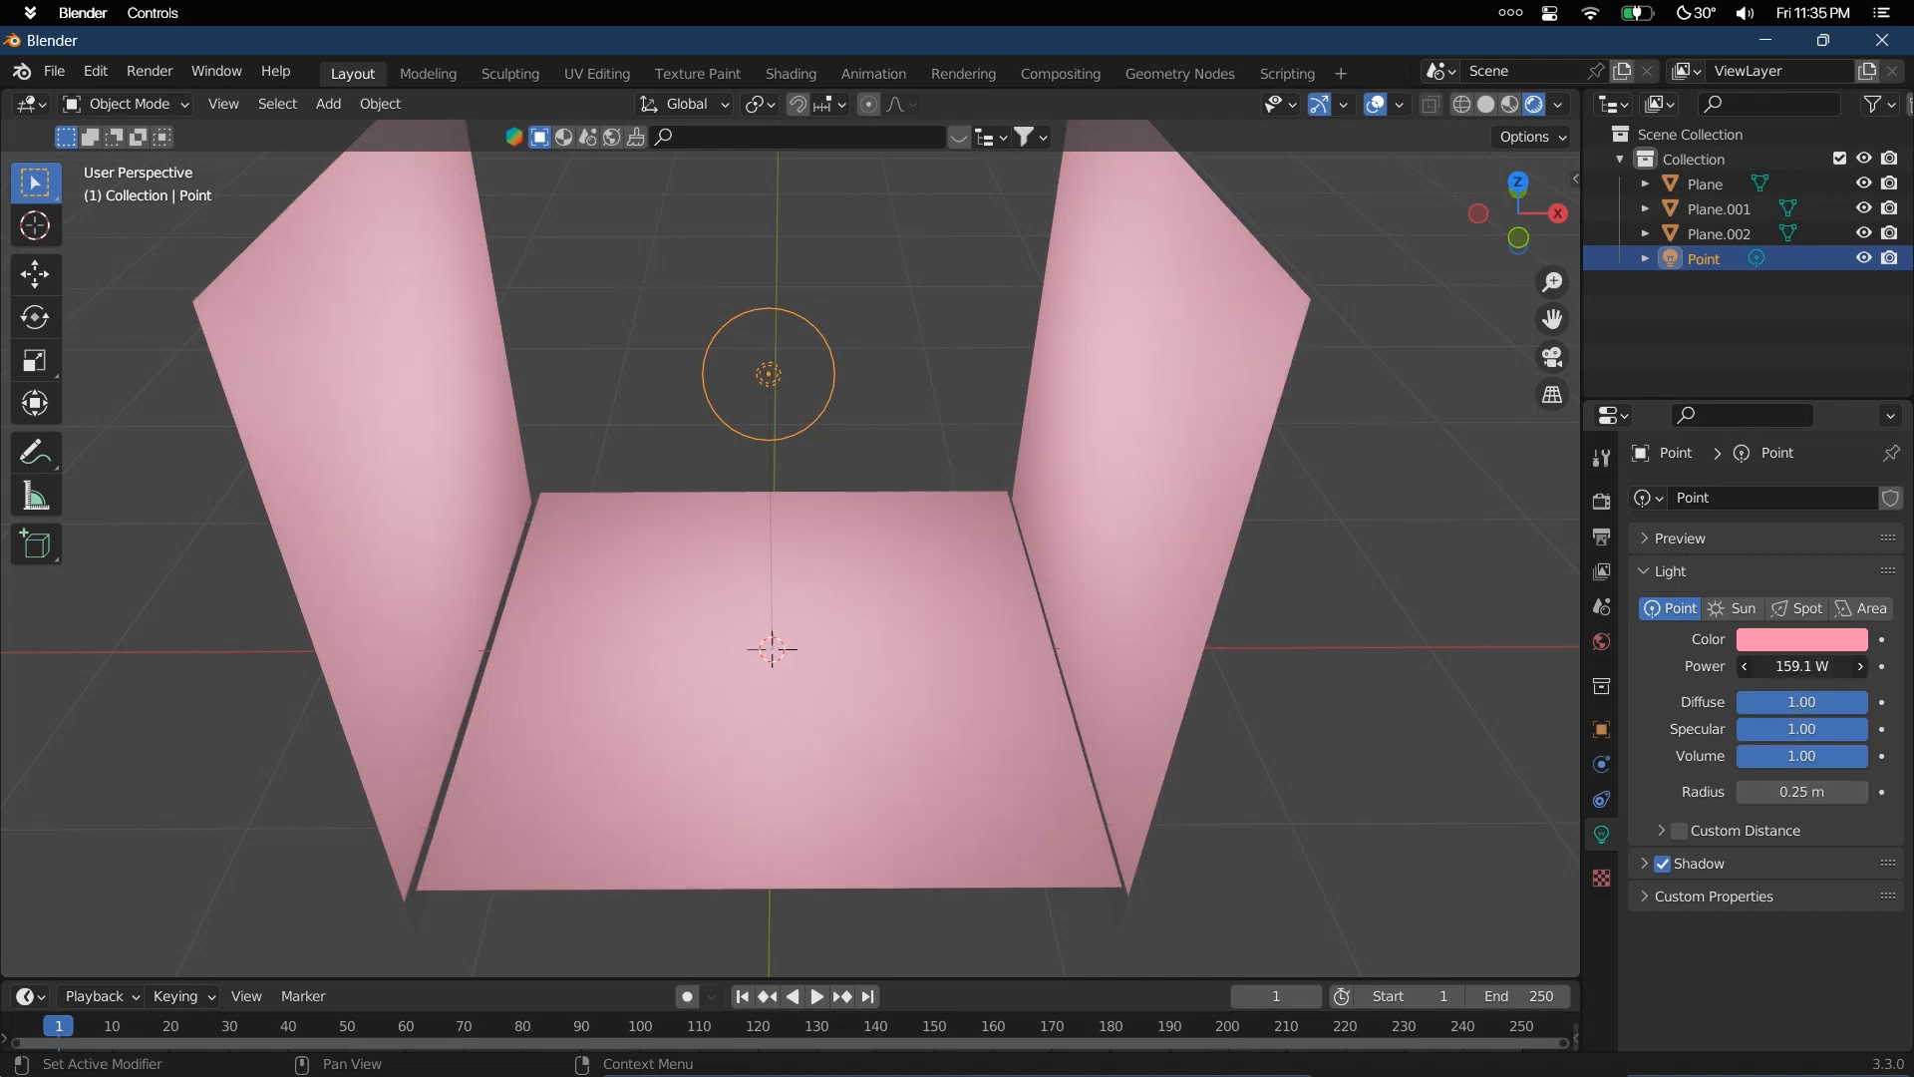
Reduce the point light's power to about 66.9 W and its radius to 0 m
mouse_move(1801, 666)
mouse_down()
mouse_move(1744, 666)
mouse_move(1785, 666)
mouse_up()
scroll(1108, 504, down, 5)
scroll(1009, 561, up, 4)
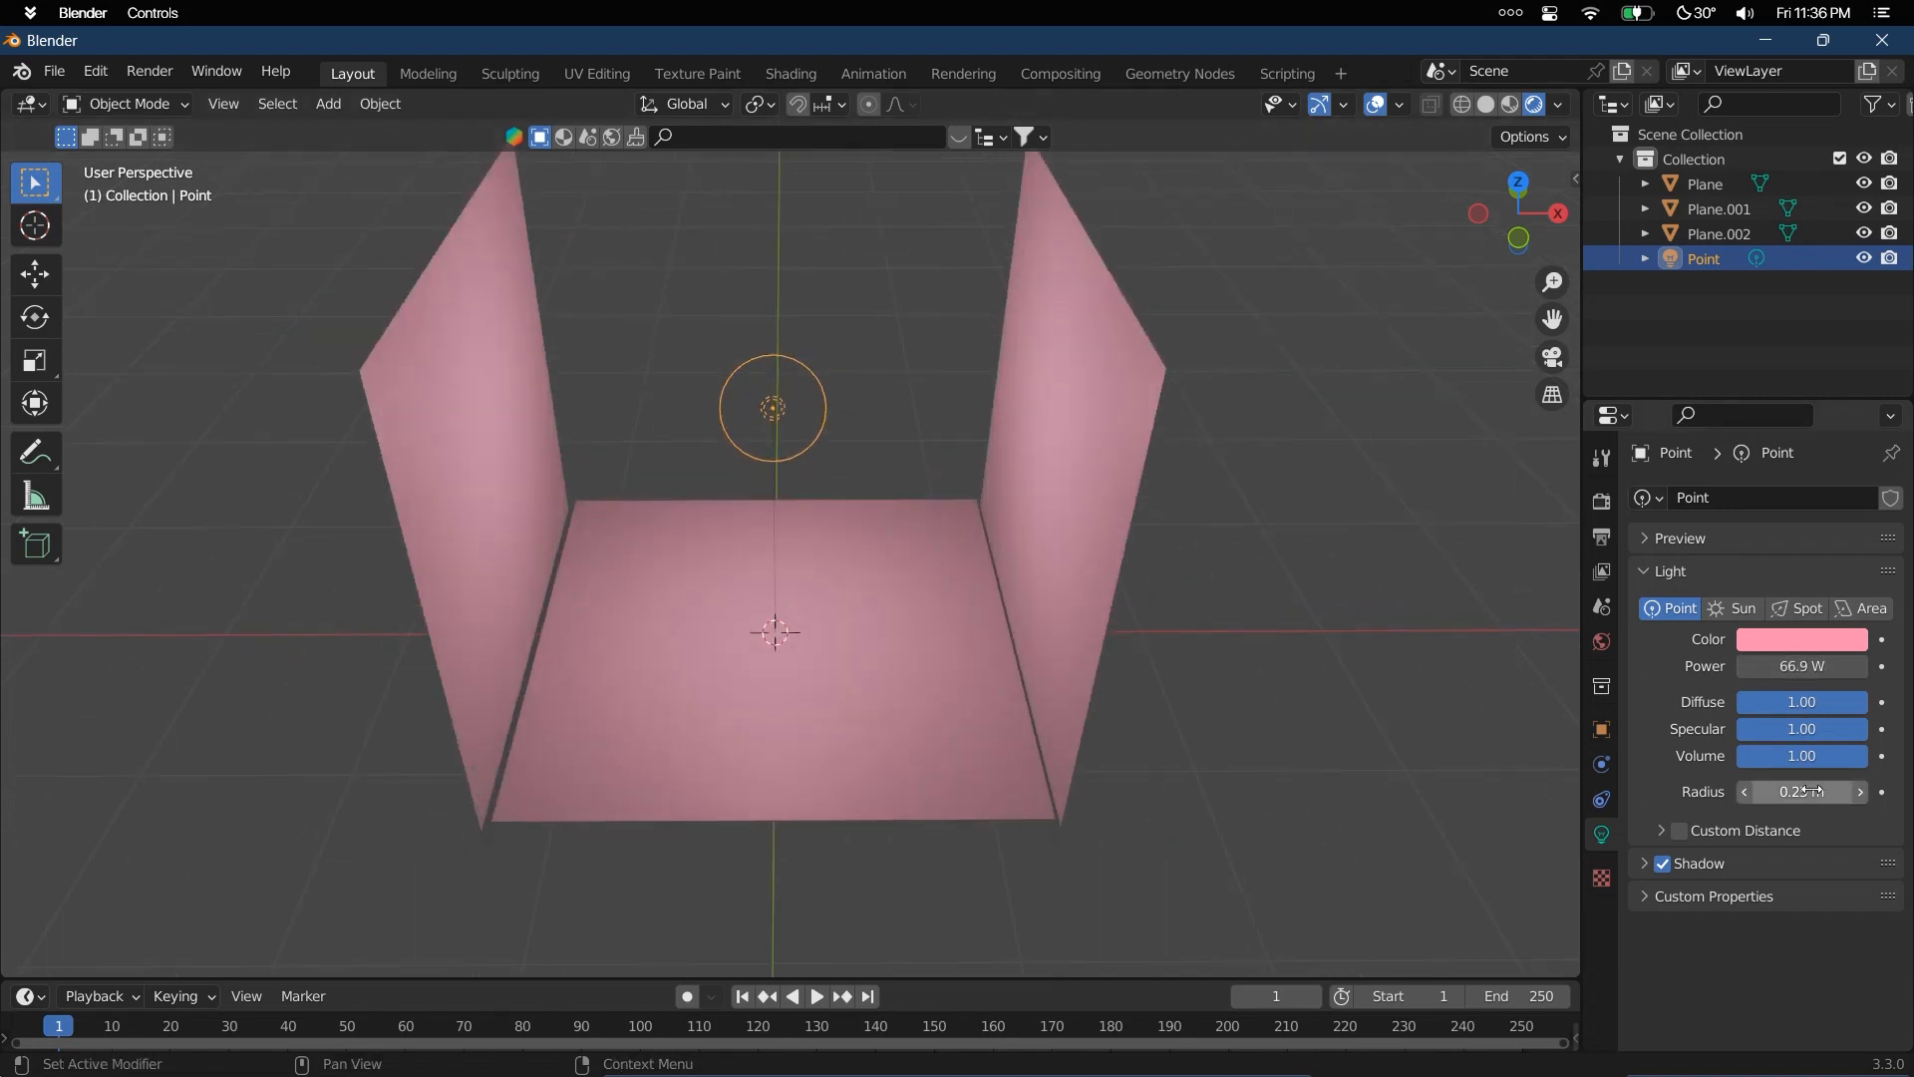
mouse_move(1808, 790)
mouse_down()
mouse_move(1870, 790)
mouse_move(1780, 790)
mouse_up()
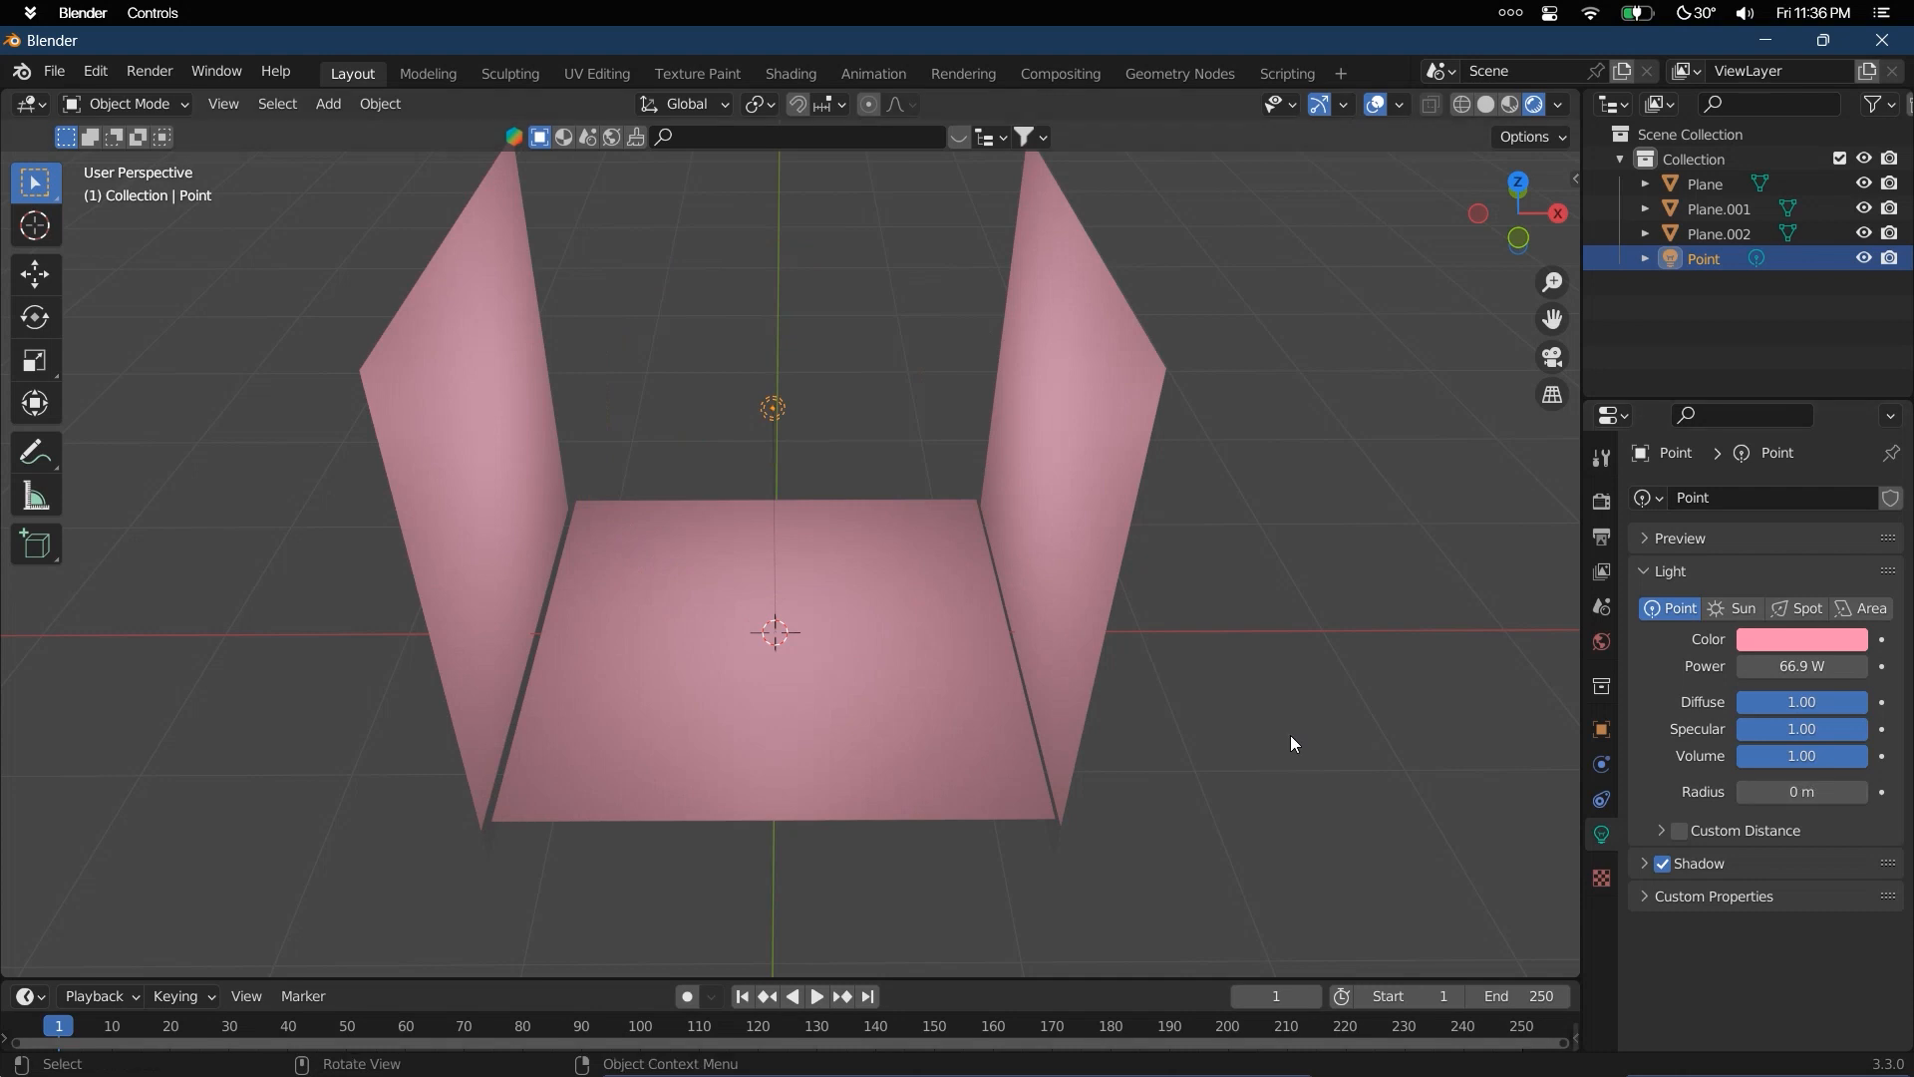
Add a cube, scale it down and move it along negative X so it sits off-centre on the floor
key(shift+a)
click(917, 530)
middle_drag(918, 531, 1097, 663)
key(s)
click(835, 686)
key(g)
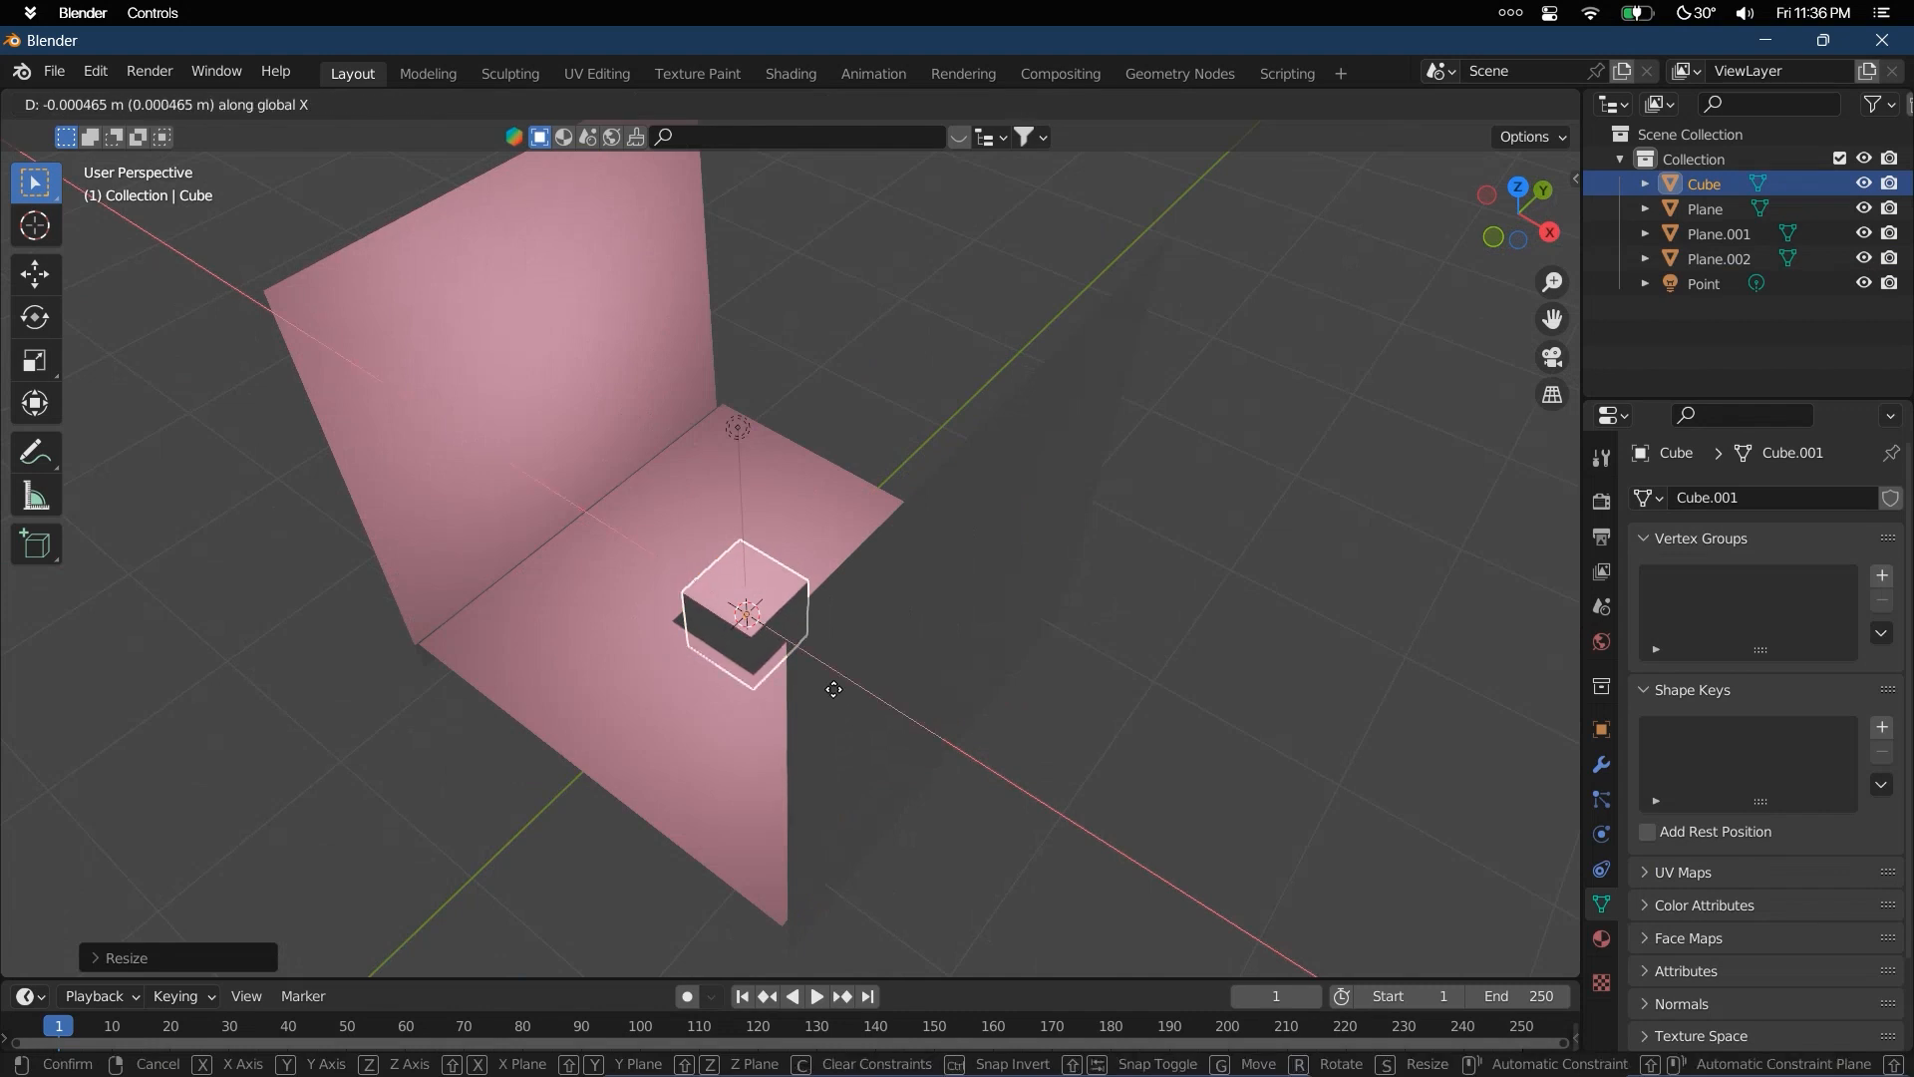
click(780, 672)
middle_drag(779, 672, 919, 646)
scroll(918, 638, up, 4)
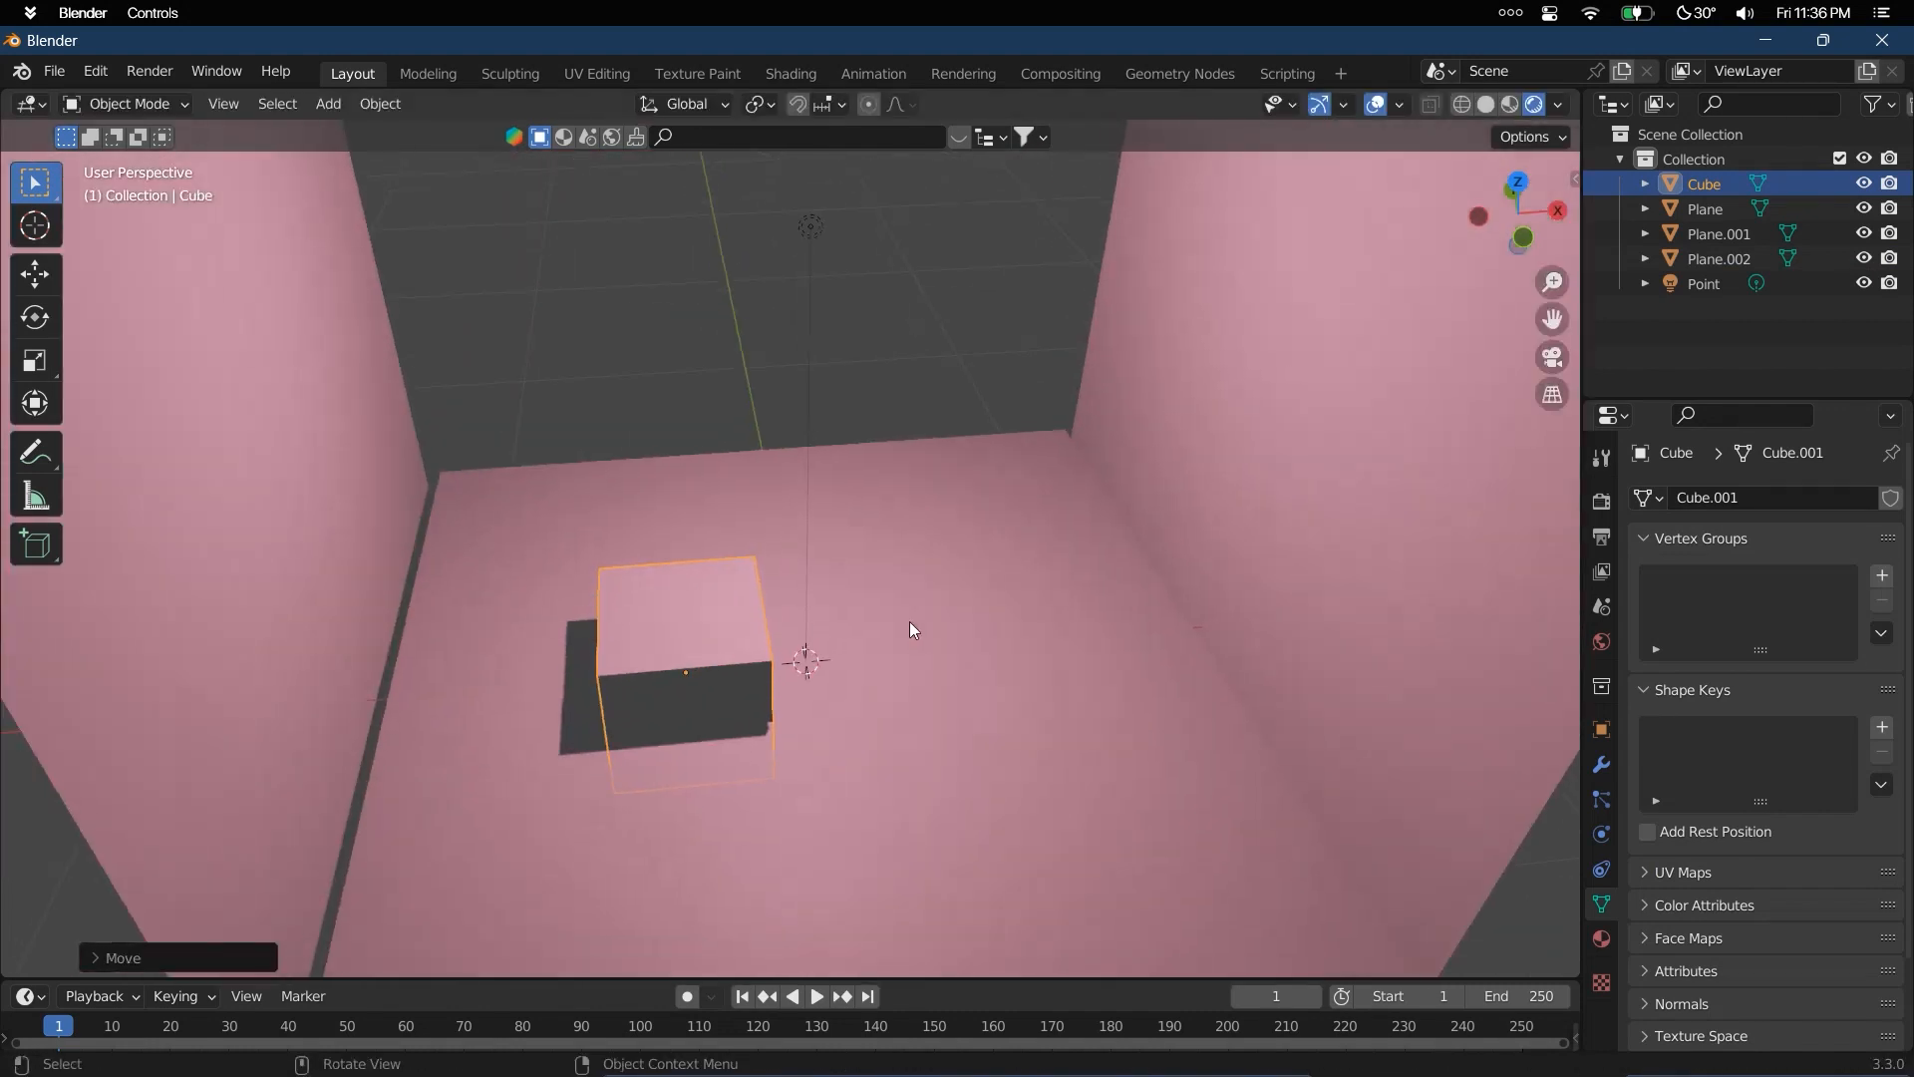
Set the point light's radius to about 0.98 m and inspect the cube's shadow edges
click(813, 212)
drag(1795, 791, 1878, 792)
shift+middle_drag(622, 673, 960, 602)
scroll(982, 538, up, 3)
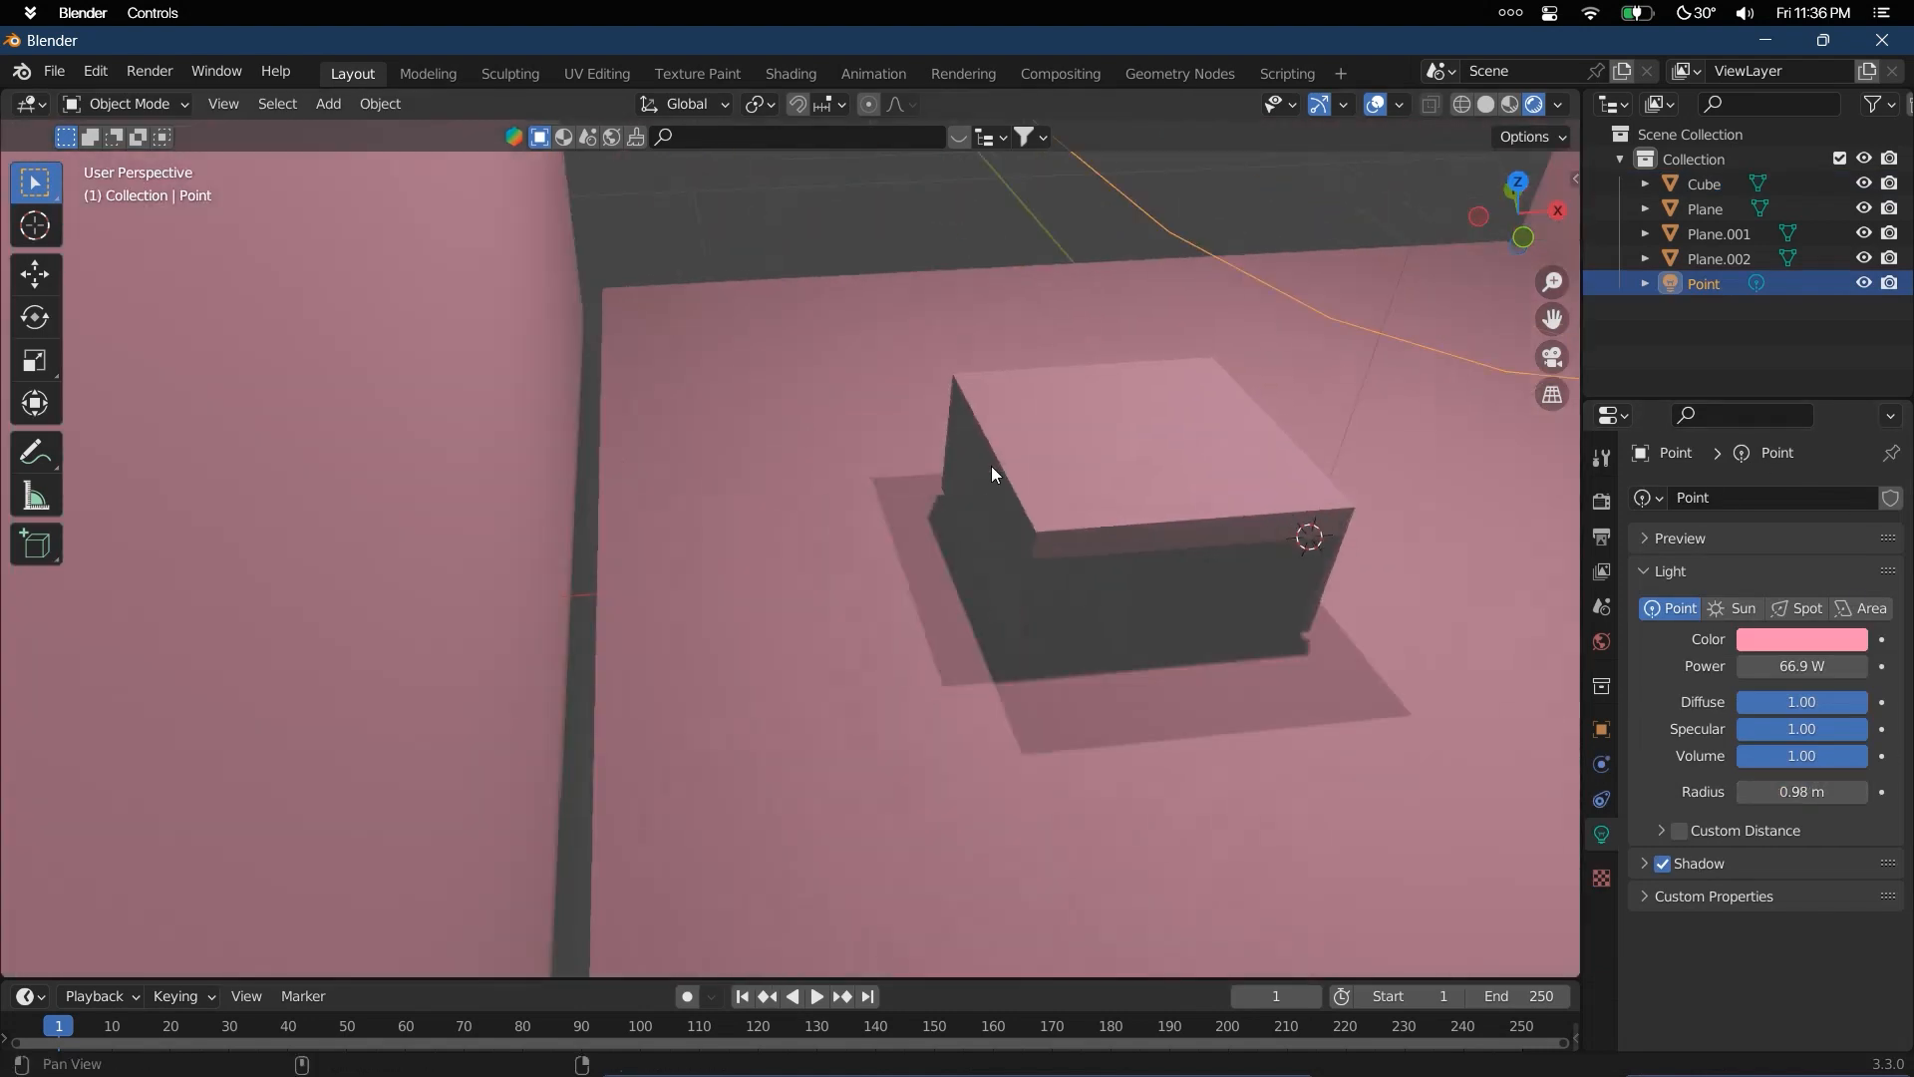
scroll(993, 469, down, 4)
shift+middle_drag(1114, 390, 965, 493)
scroll(969, 504, down, 3)
shift+middle_drag(1009, 390, 936, 433)
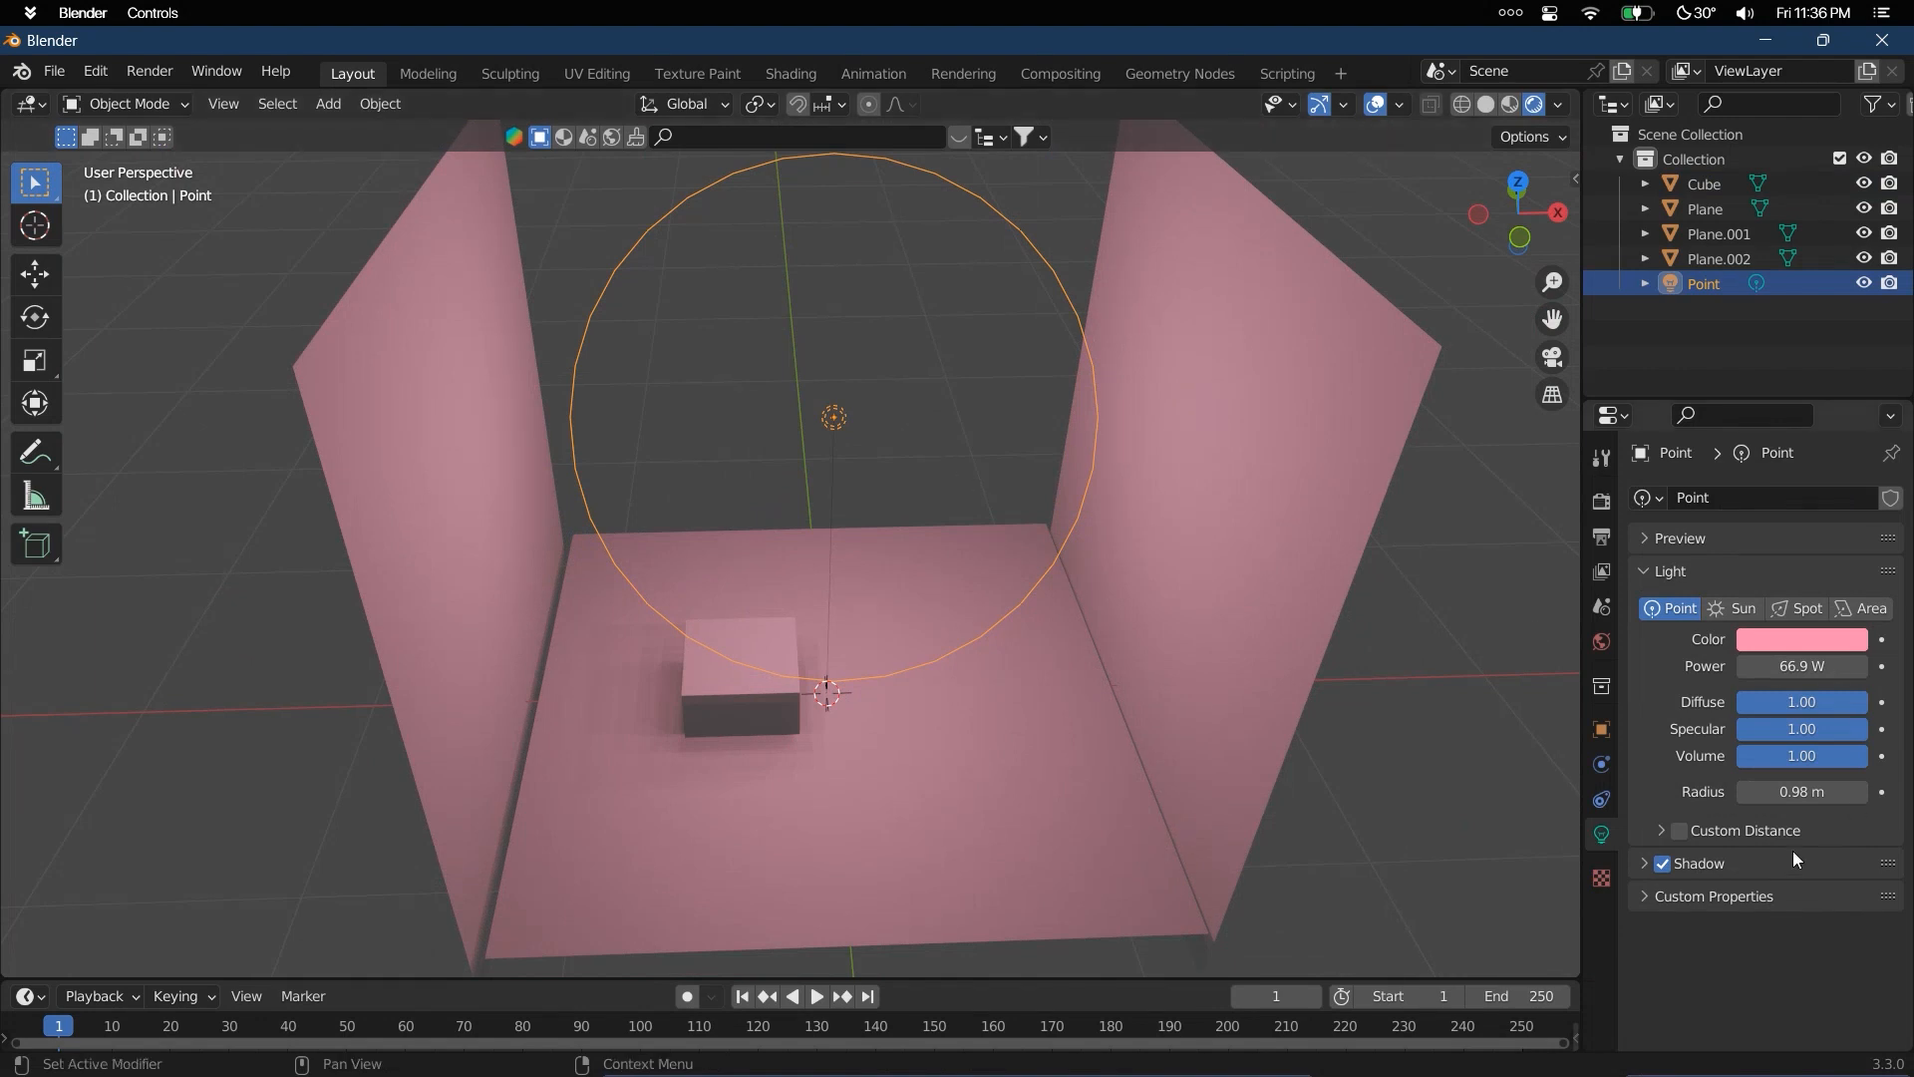
Try a custom distance of 0.02 m and 3.2 m on the point light, and disable the option again
click(1661, 831)
click(1681, 832)
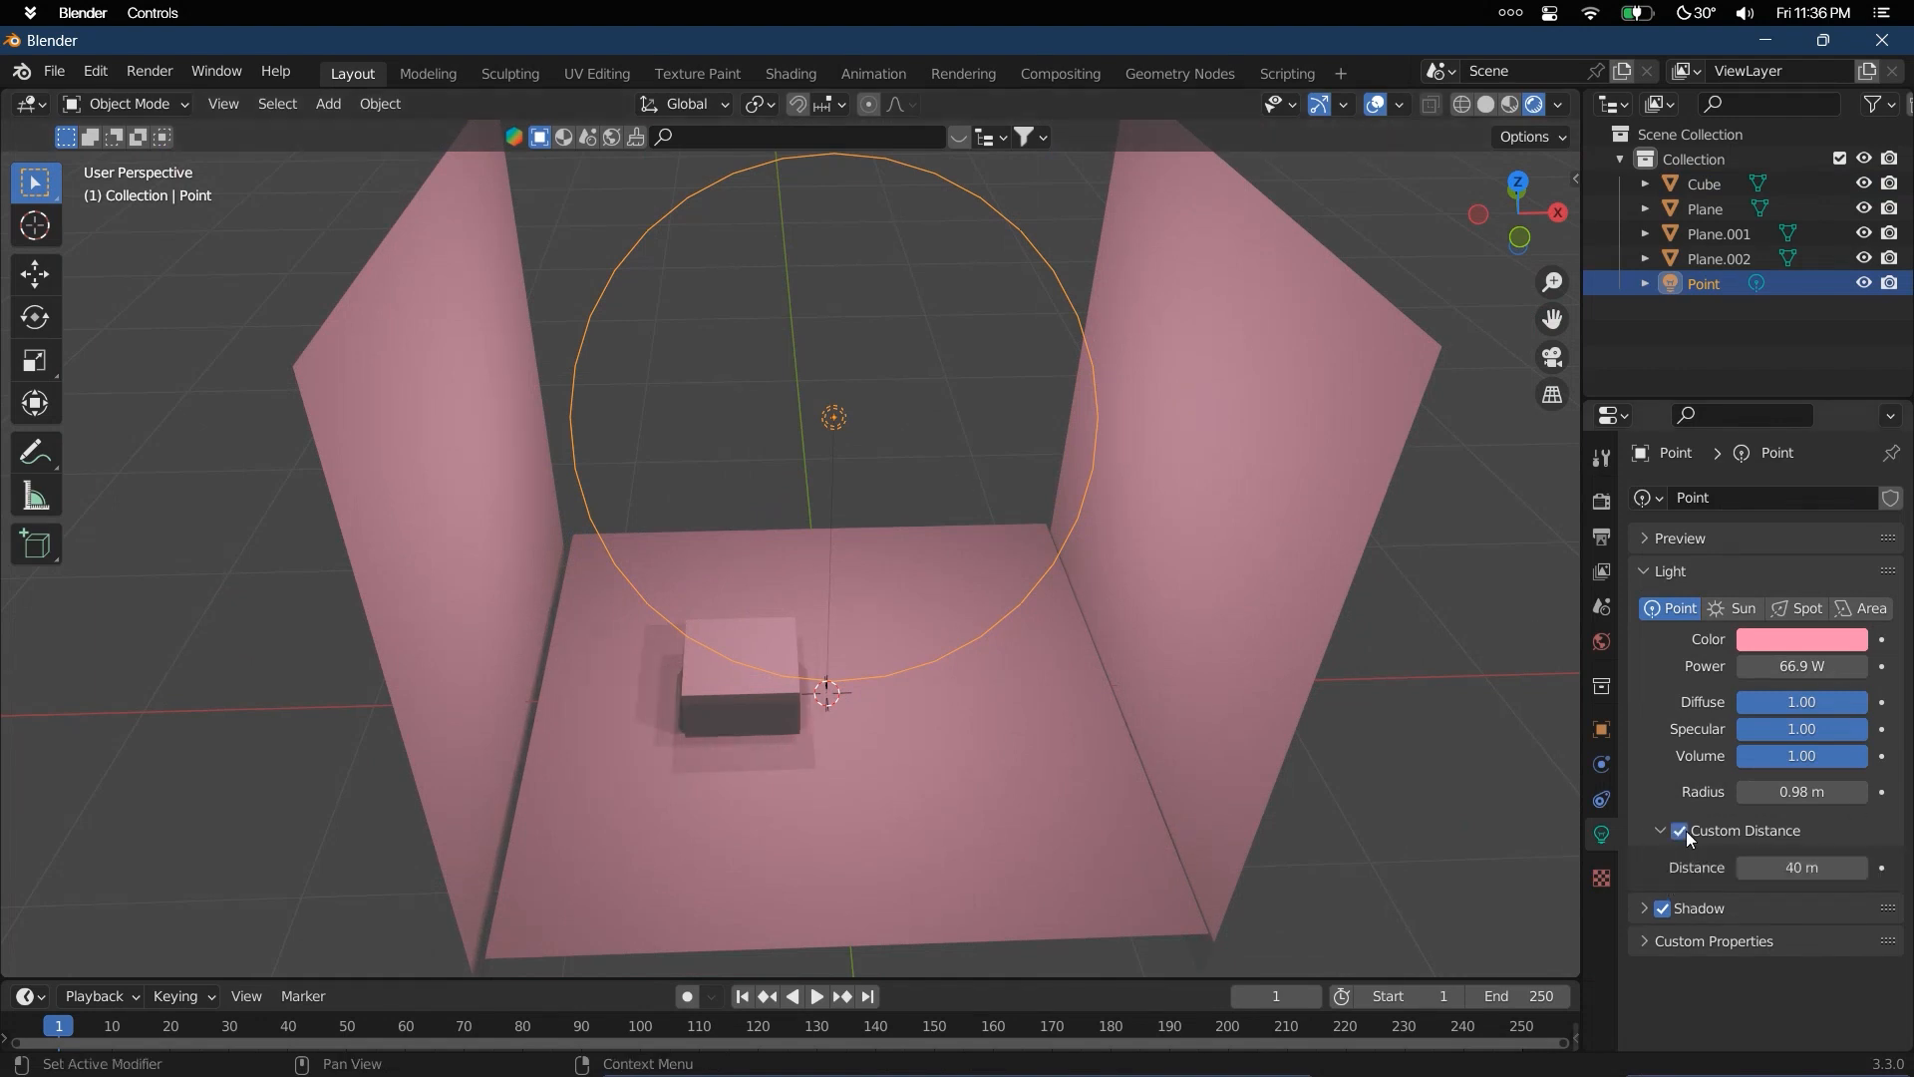
drag(1821, 867, 1734, 866)
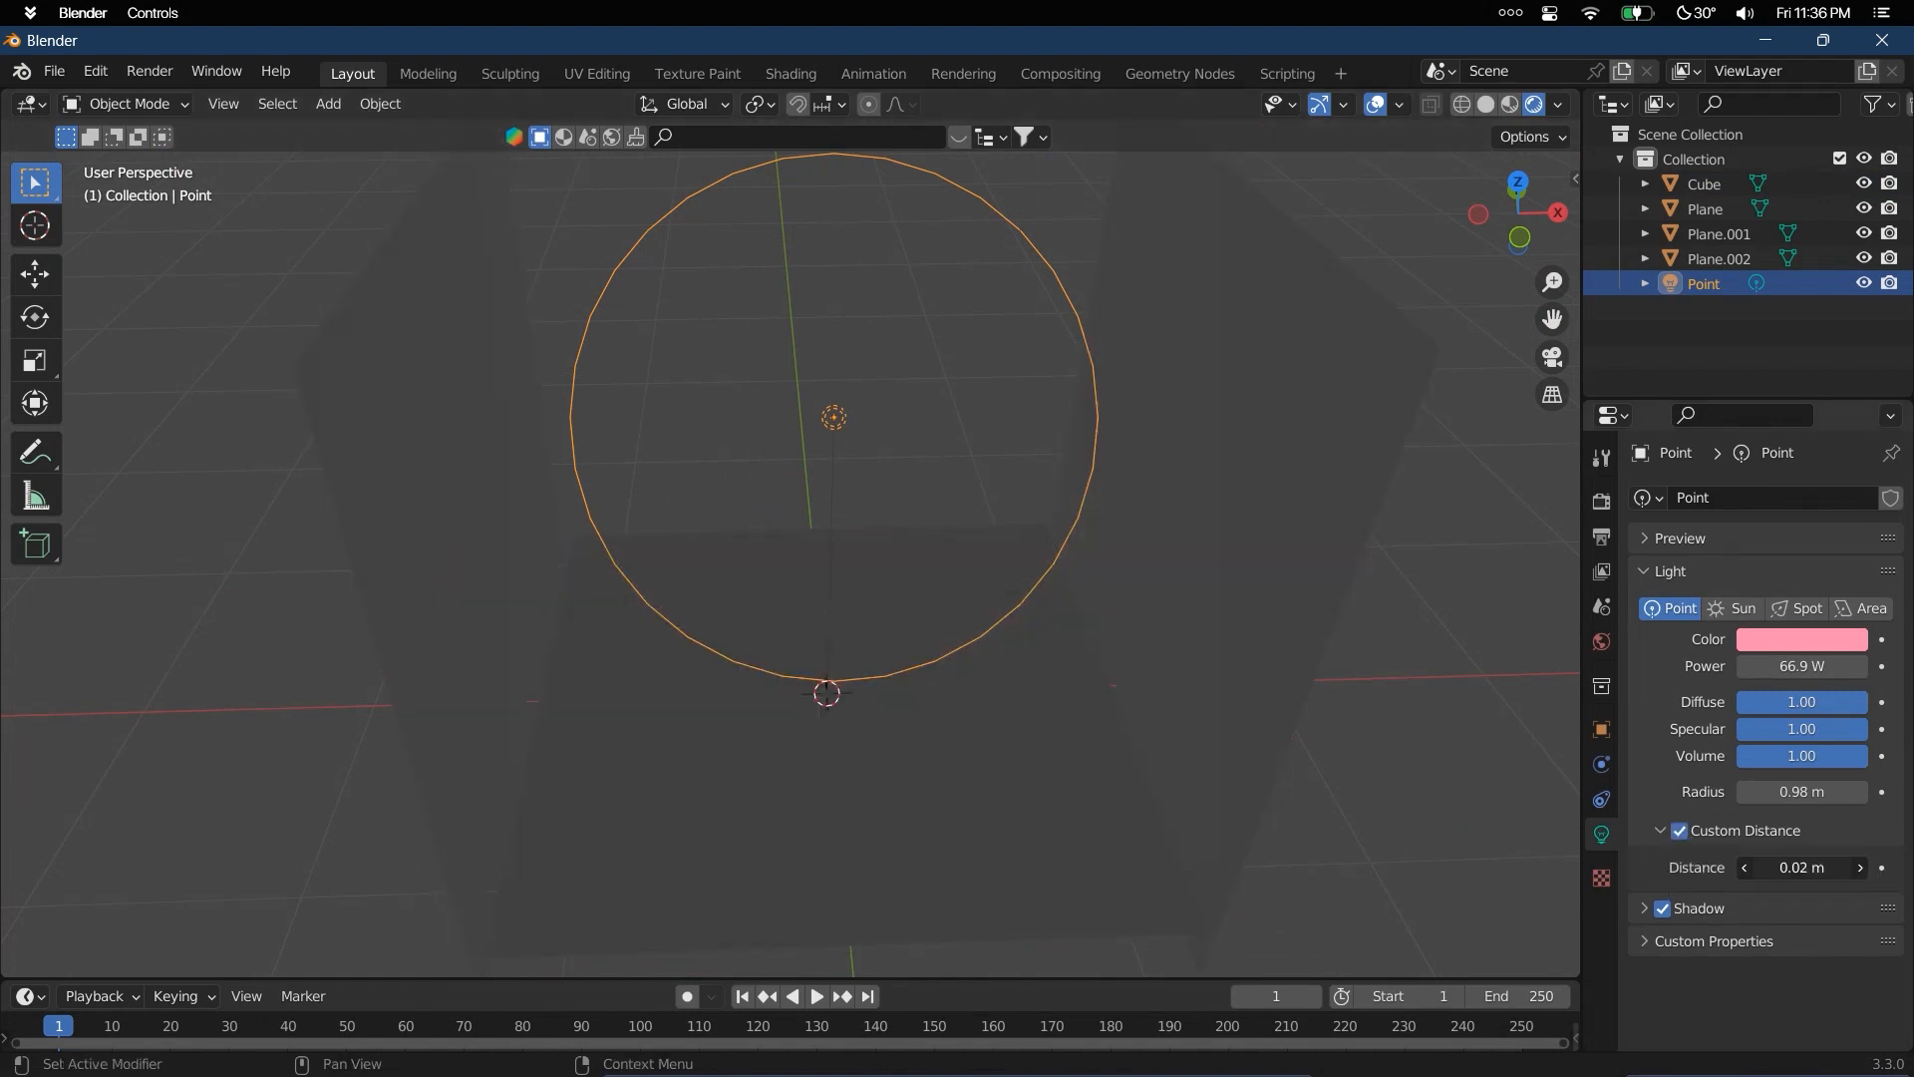
drag(1803, 866, 1909, 867)
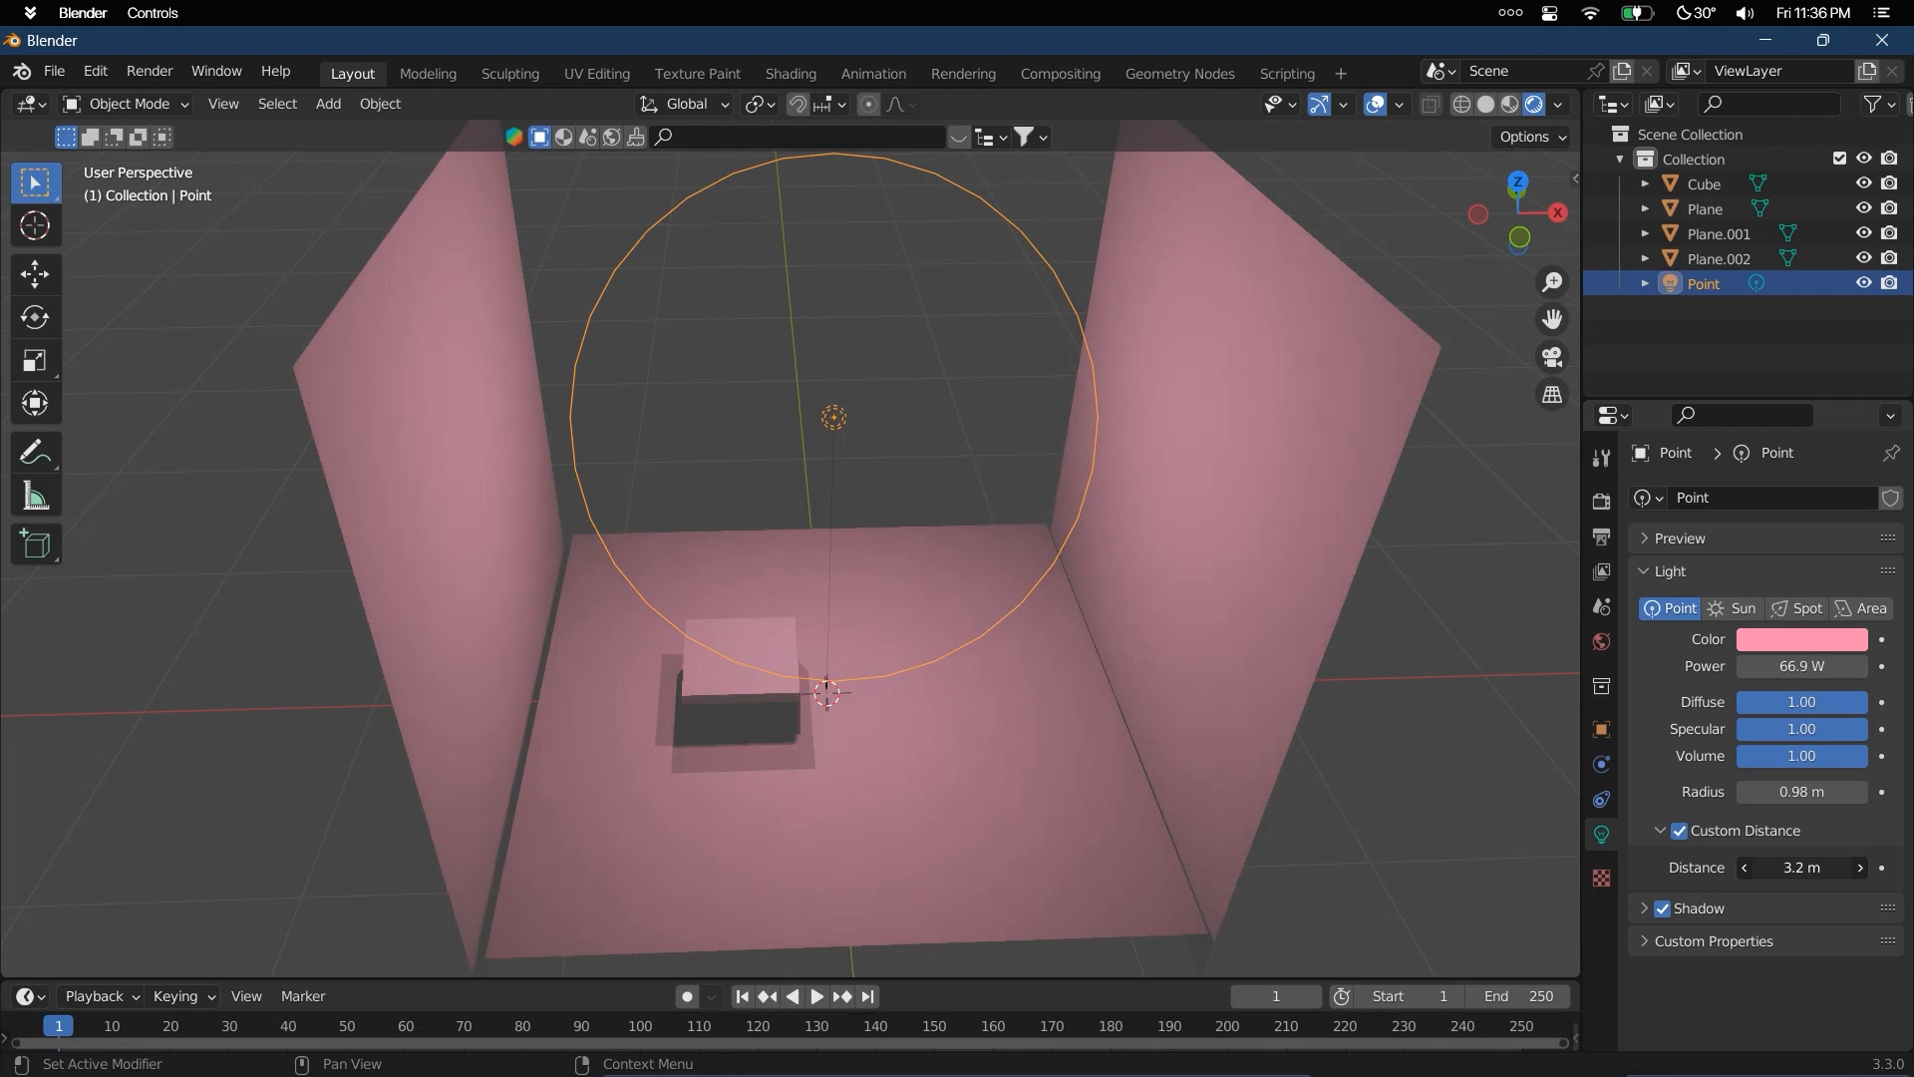
click(1681, 832)
Try the point light's shadow settings, turning contact shadows on and off again
click(1696, 894)
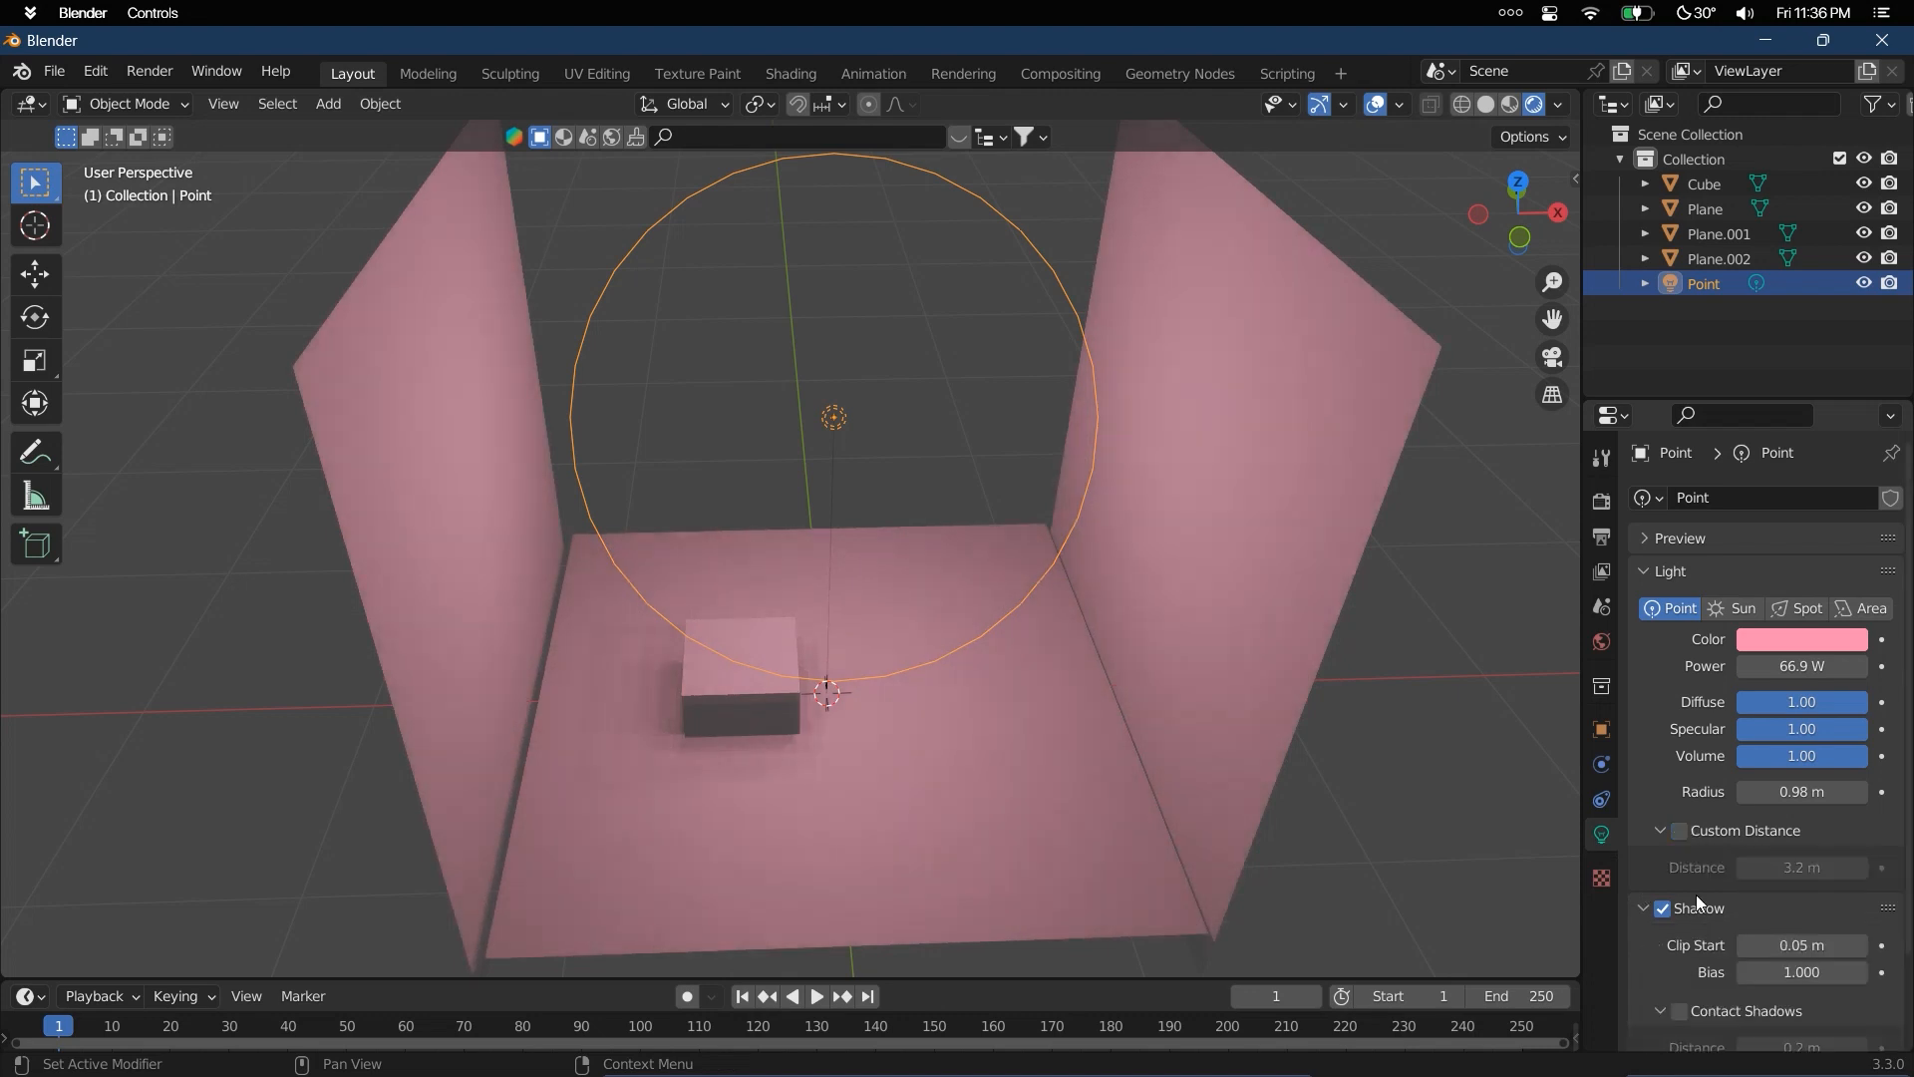
scroll(1696, 895, down, 3)
mouse_move(1806, 837)
mouse_down()
mouse_move(1874, 837)
mouse_move(1807, 838)
mouse_move(1822, 859)
mouse_up()
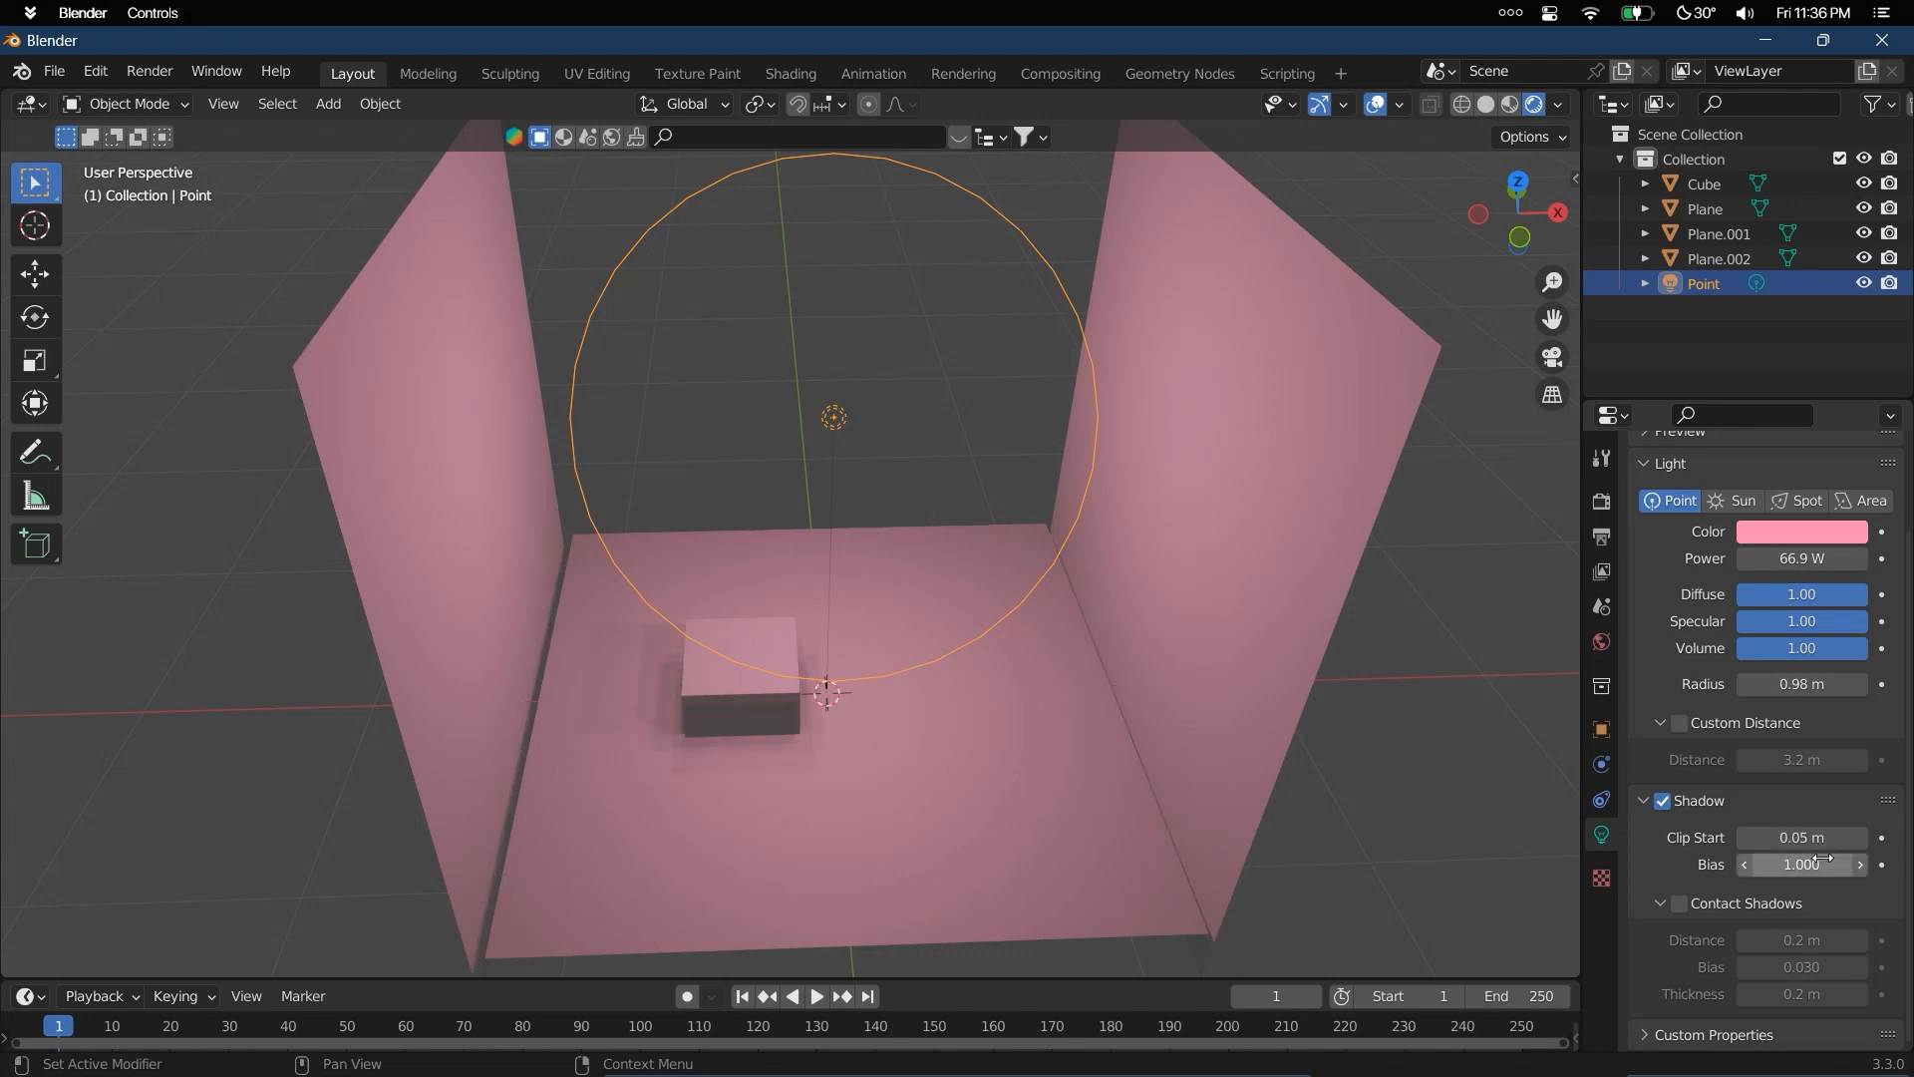
click(1683, 902)
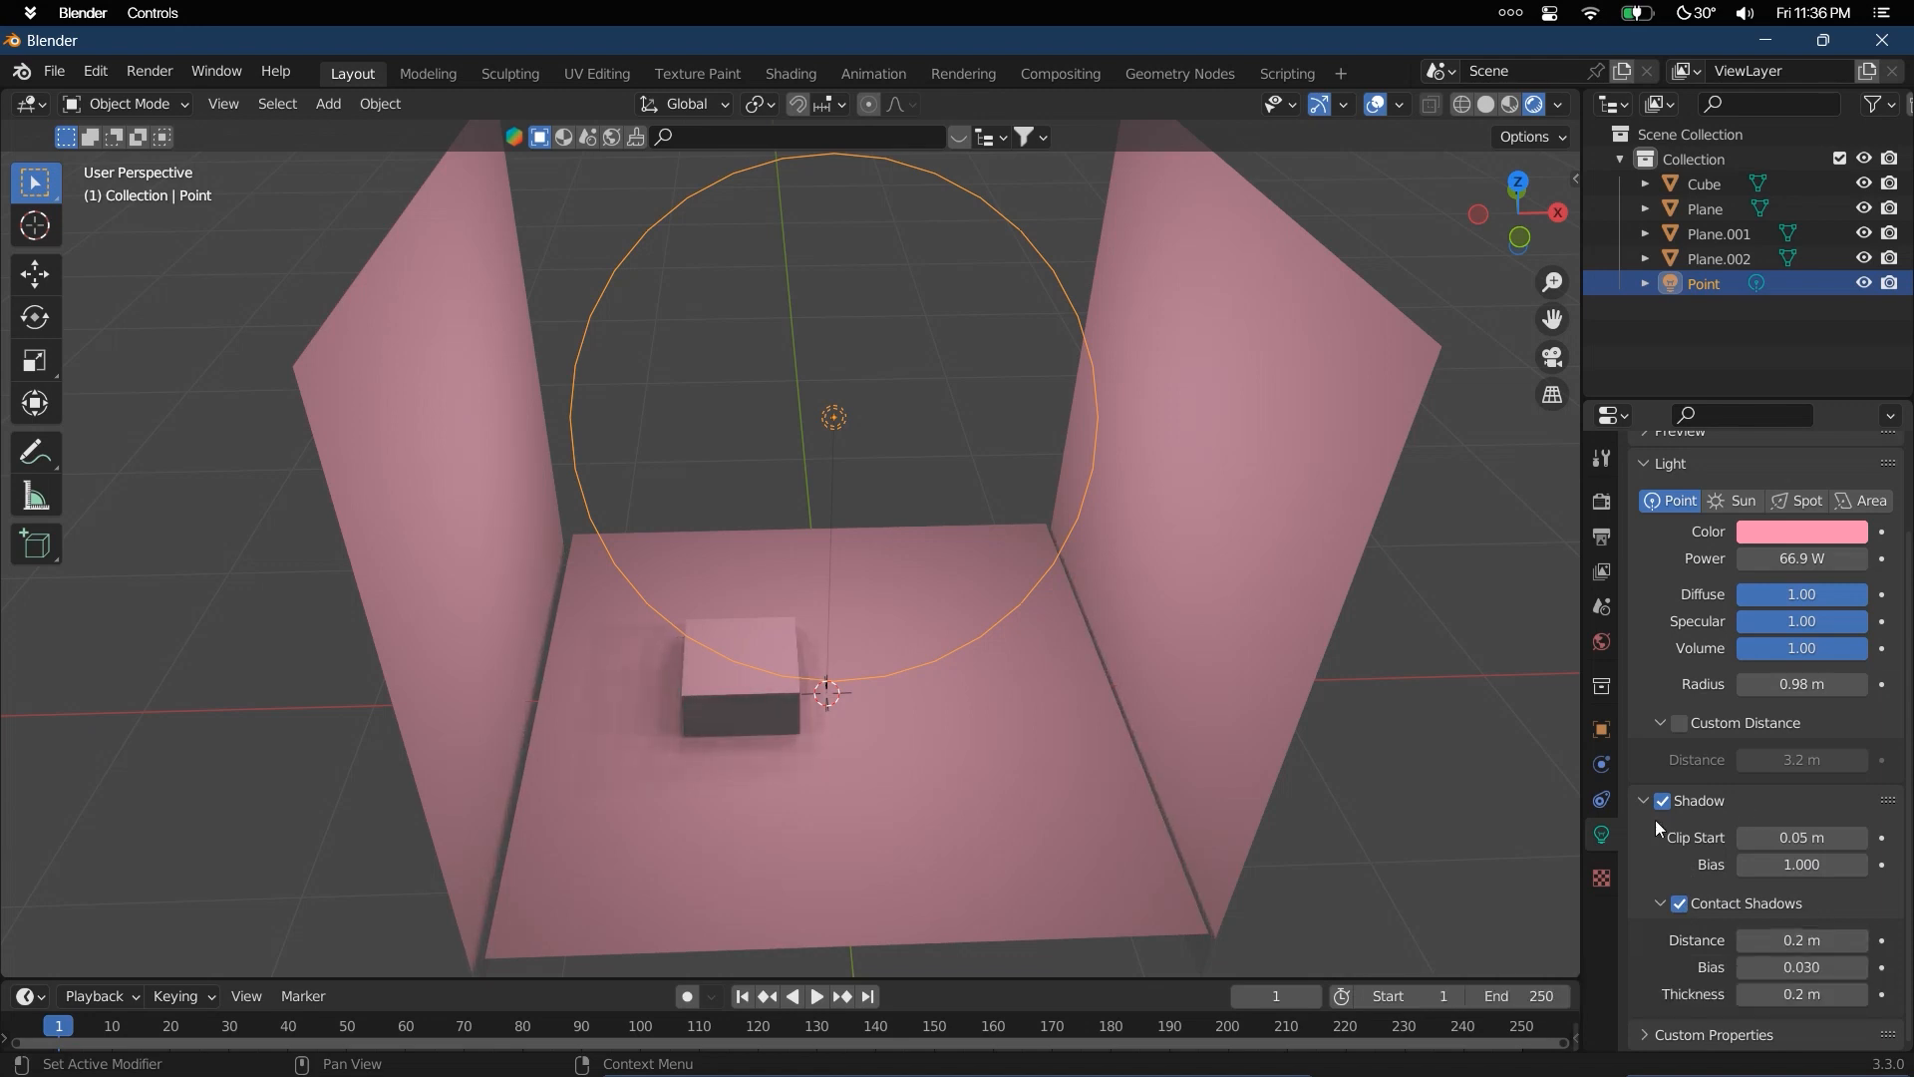
click(1682, 904)
scroll(1713, 901, up, 2)
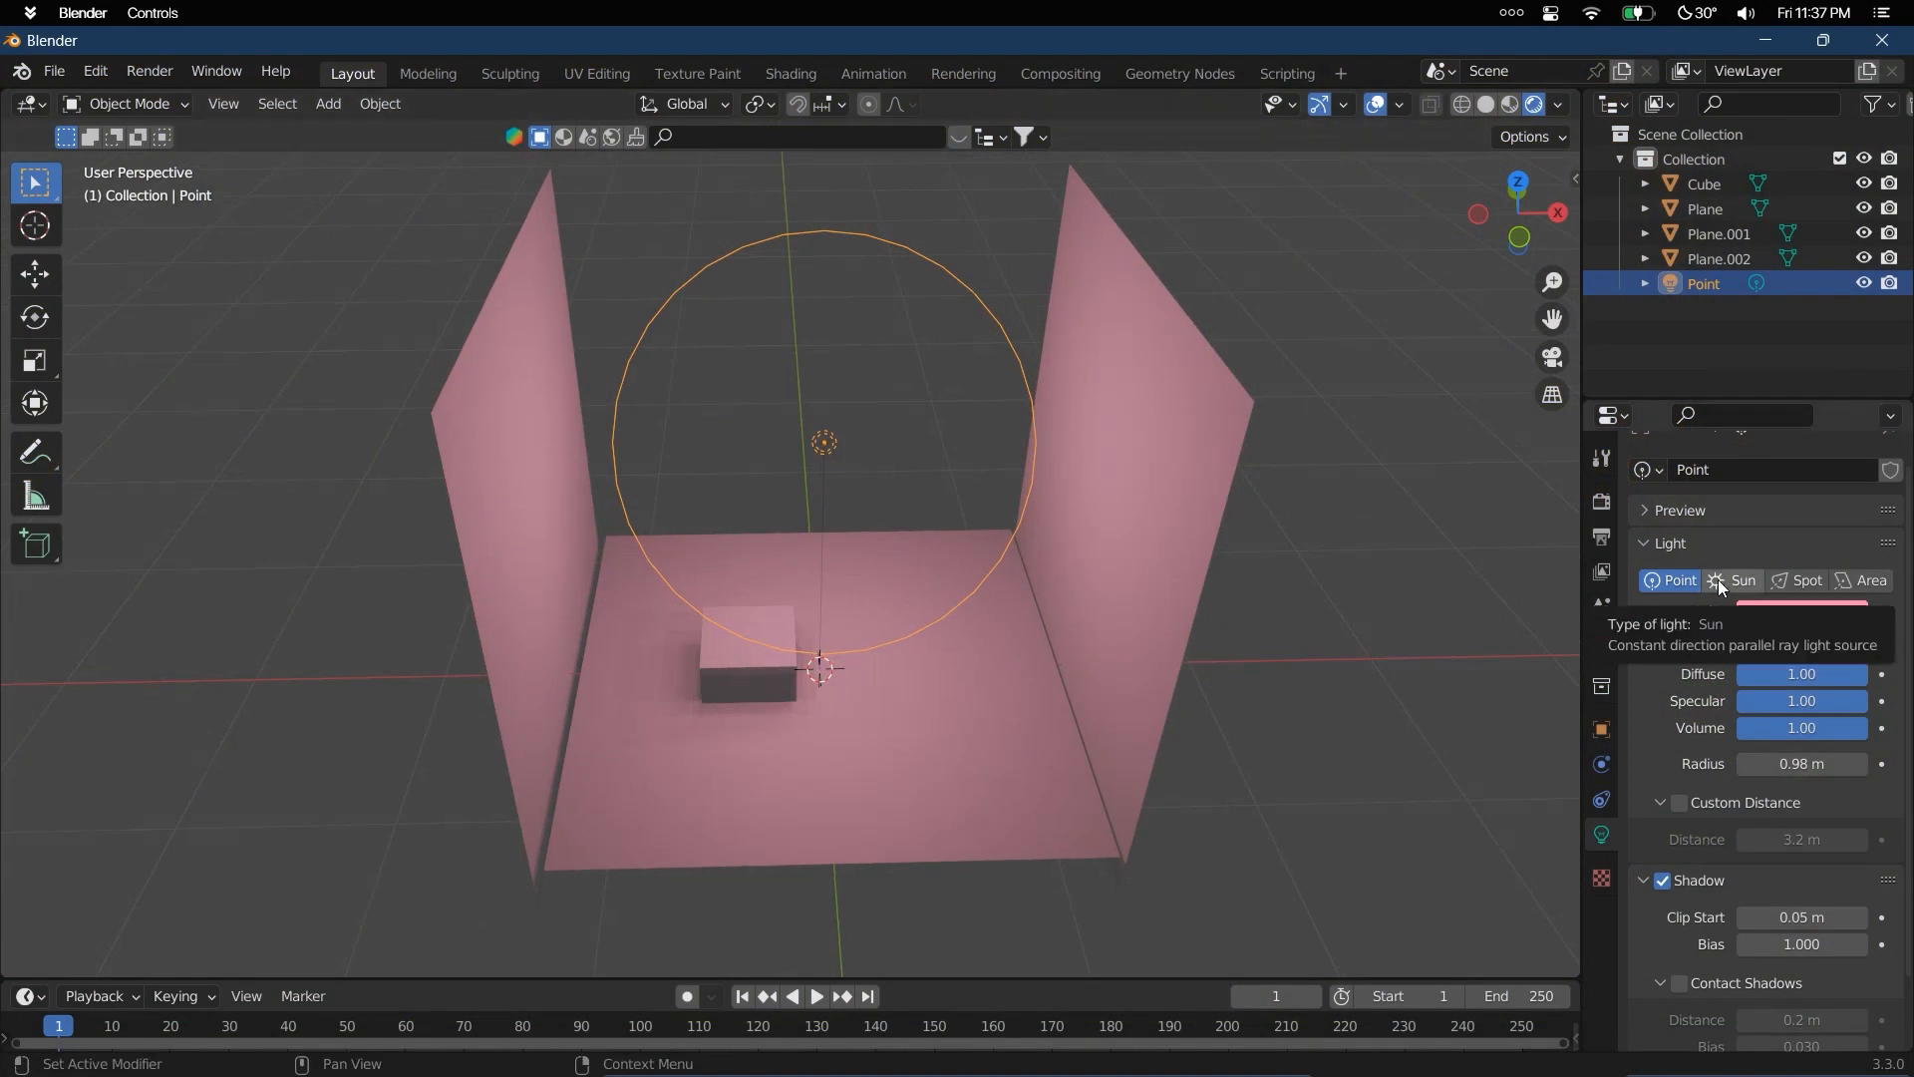
Change the light's type to Sun, rotate it and move it away from the walls
click(1719, 579)
middle_drag(890, 467, 841, 663)
scroll(855, 561, up, 1)
key(r)
click(969, 563)
scroll(950, 572, down, 3)
key(g)
click(1440, 364)
Duplicate the floor, one wall and the cube upward along Z, and compare the Point and Sun light types on them
middle_drag(591, 684, 607, 632)
scroll(606, 632, down, 2)
drag(630, 545, 781, 666)
key(shift+d)
key(z)
click(936, 405)
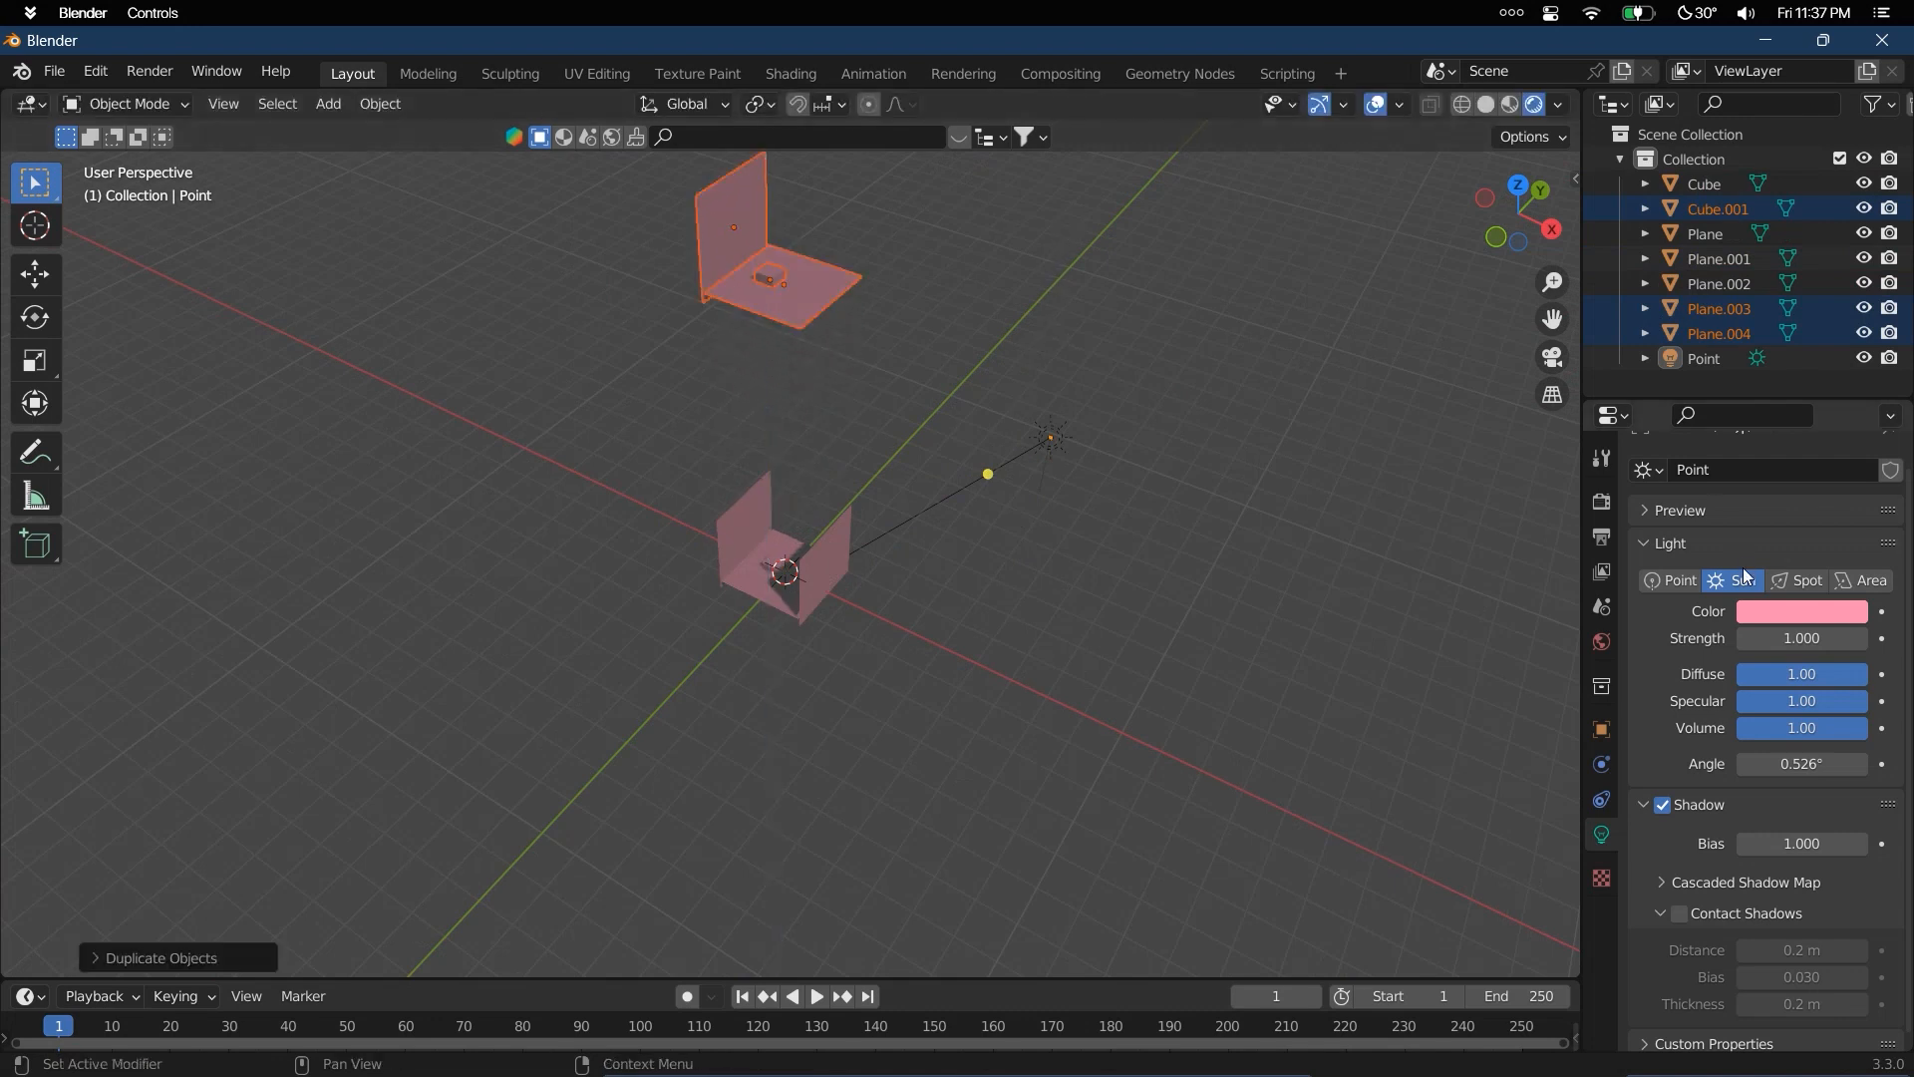
click(1673, 579)
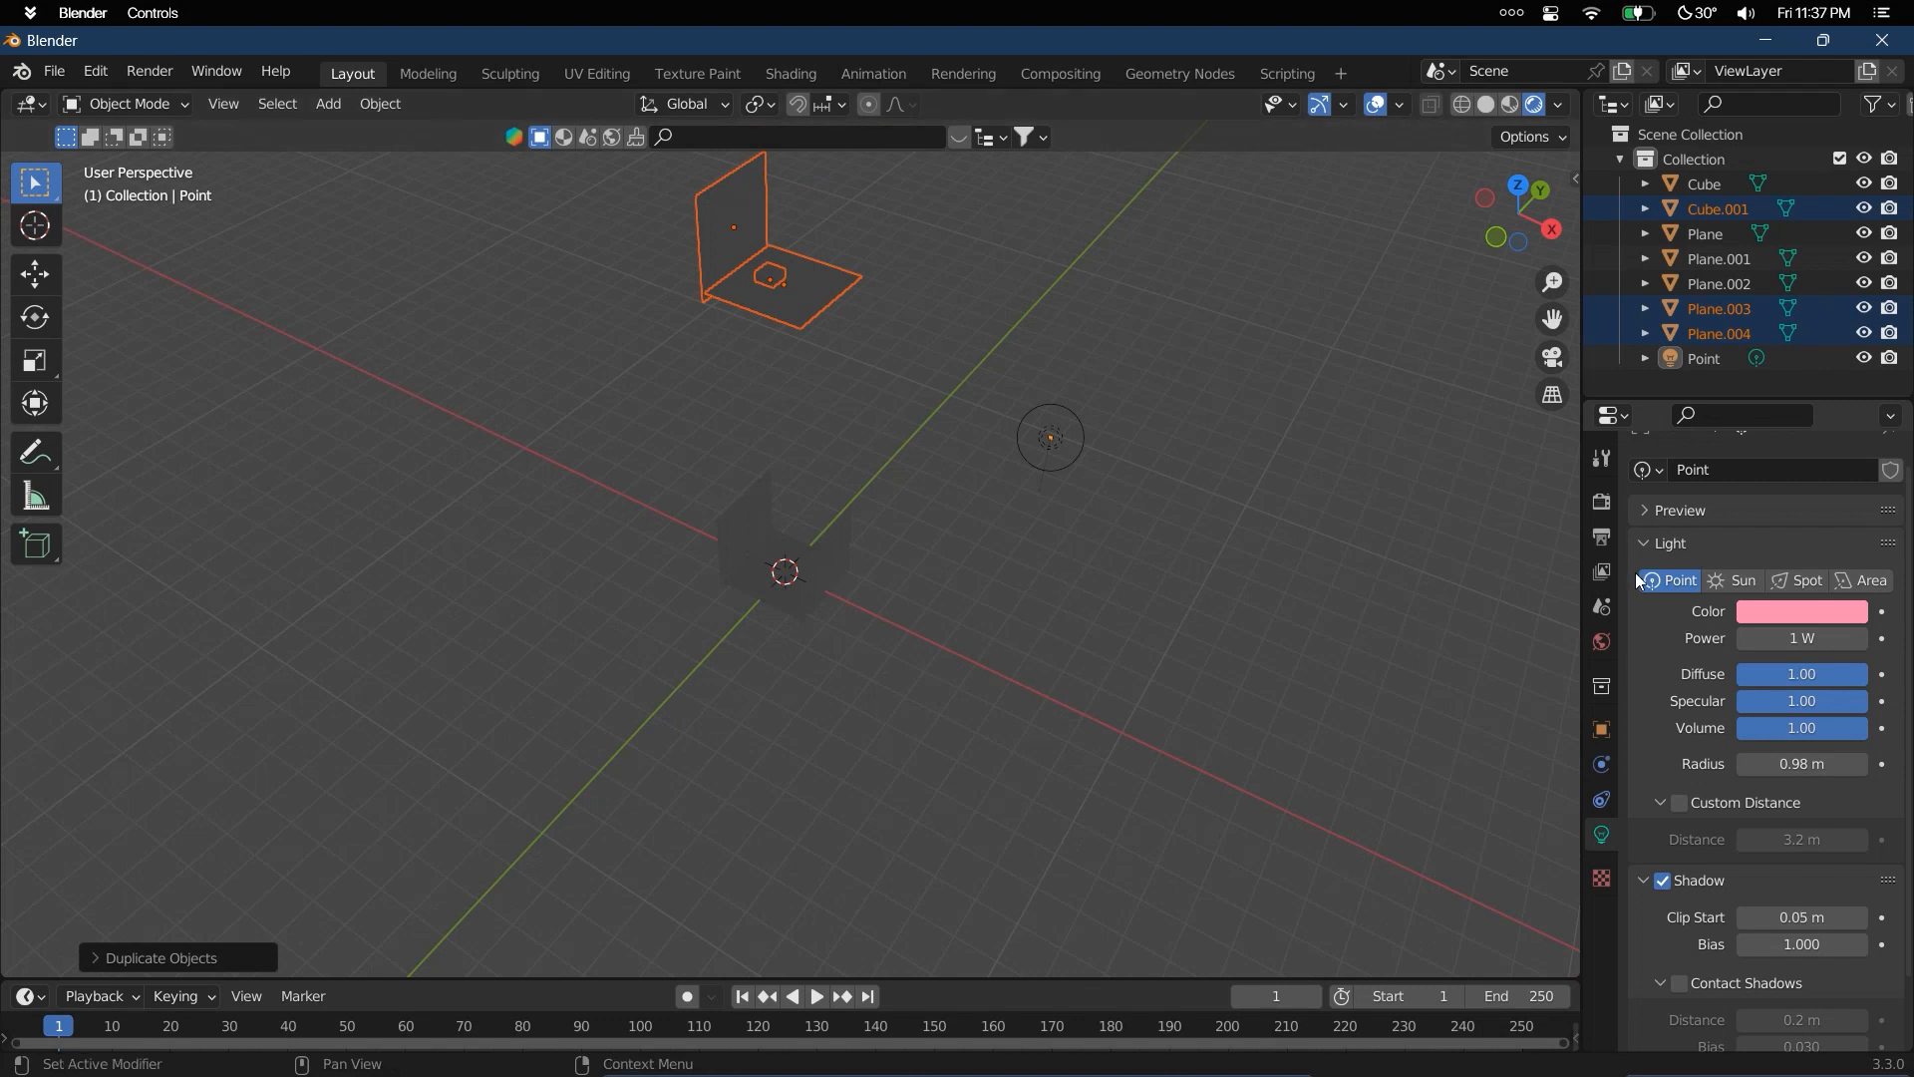
click(1717, 584)
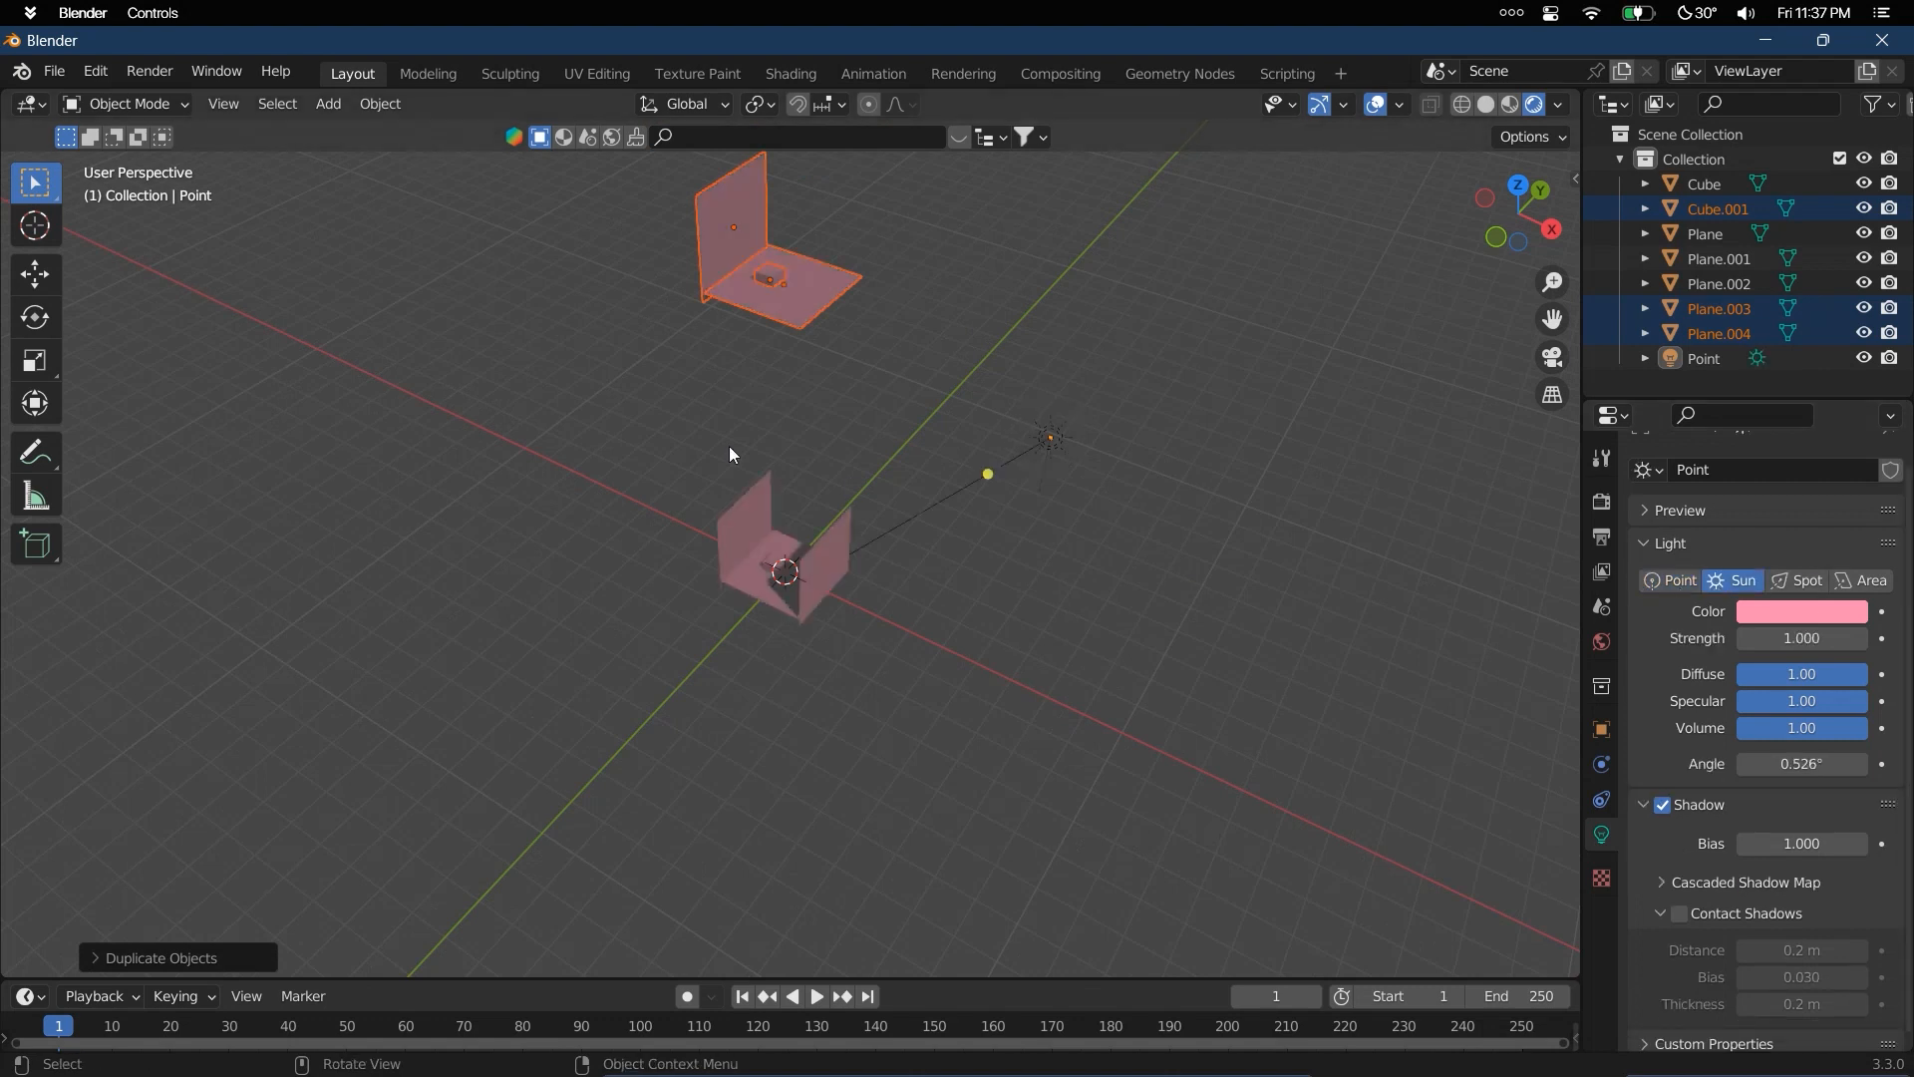
Delete the light together with the duplicated floor, wall and cube
middle_drag(728, 445, 714, 511)
click(1091, 472)
scroll(1049, 599, up, 1)
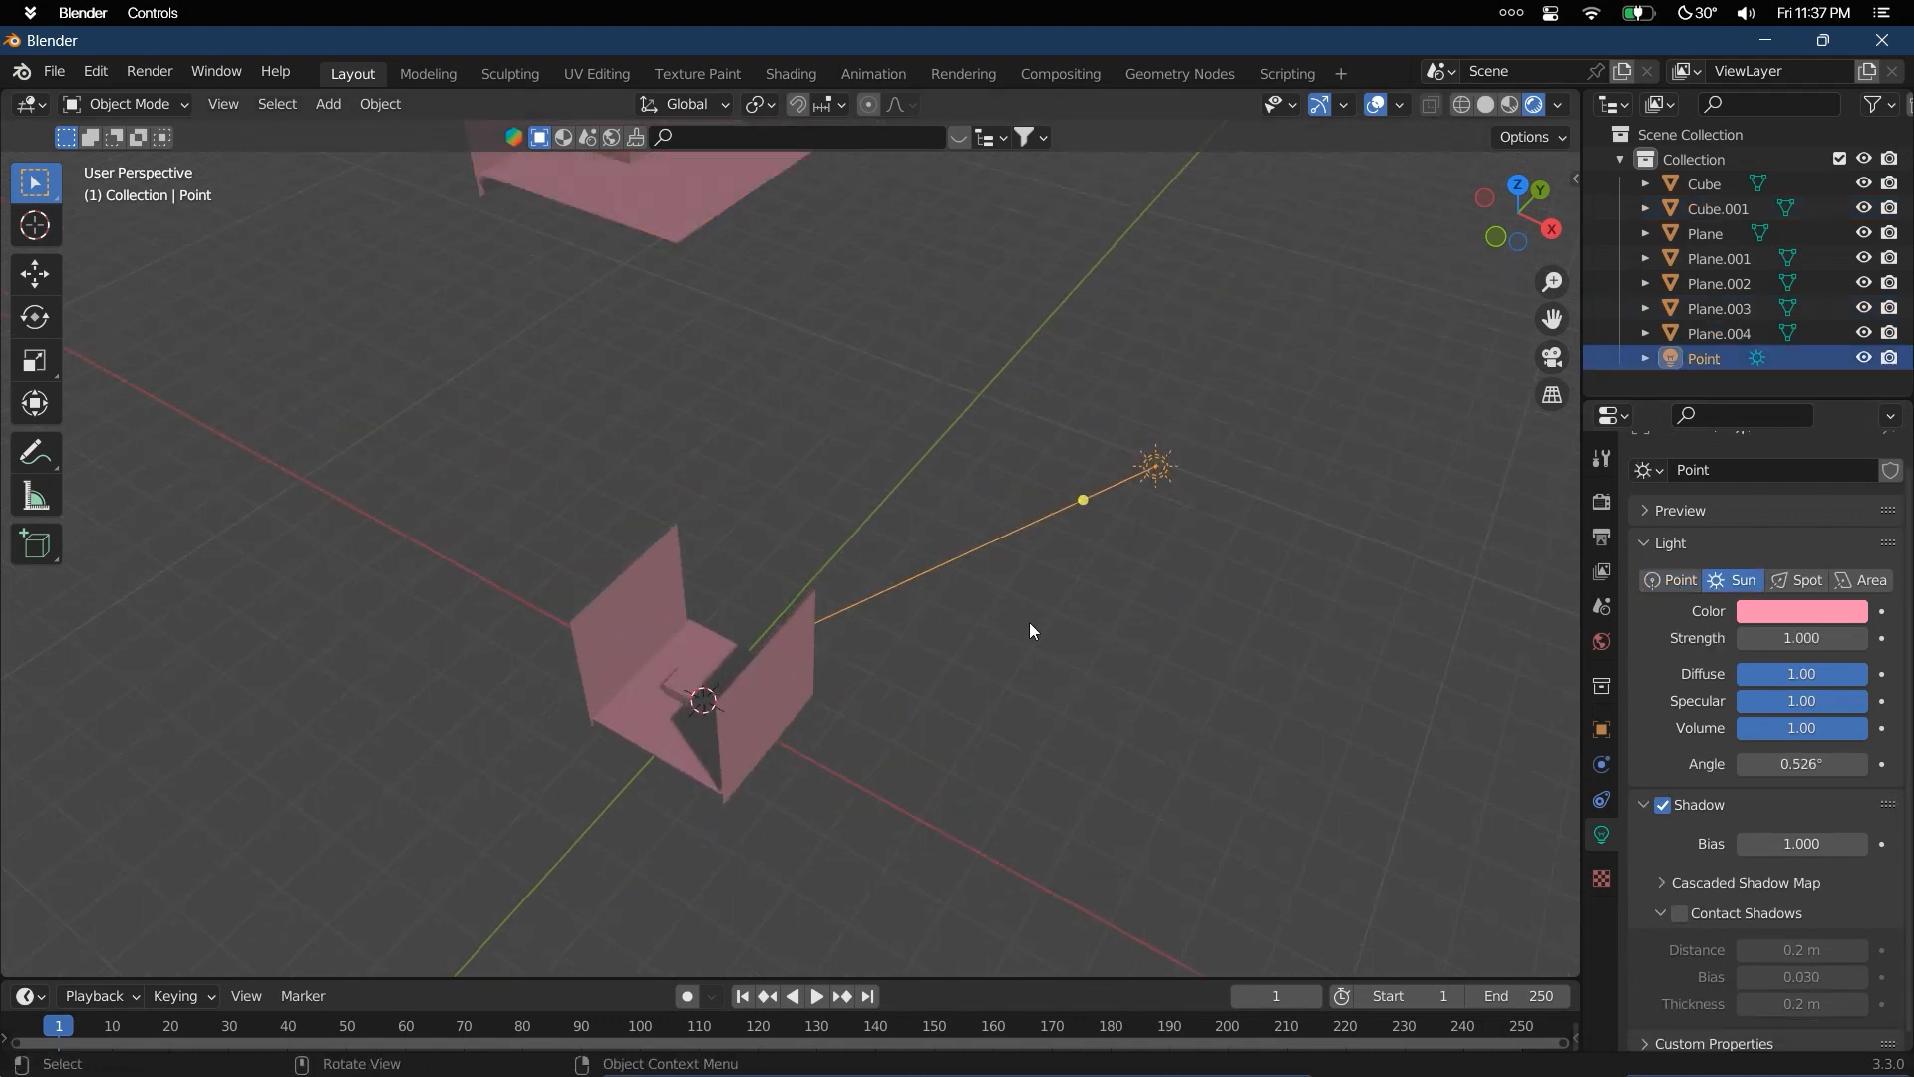
scroll(1027, 620, down, 2)
shift+drag(479, 207, 835, 427)
key(Delete)
Add a new Sun light at the origin
scroll(738, 678, up, 2)
scroll(981, 564, up, 3)
shift+middle_drag(738, 678, 899, 691)
key(shift+a)
mouse_move(817, 879)
click(997, 905)
Rotate the sun light from several view angles and about the X axis so it shines diagonally across the floor
middle_drag(864, 704, 1260, 605)
key(r)
click(952, 858)
middle_drag(1099, 631, 897, 710)
key(r)
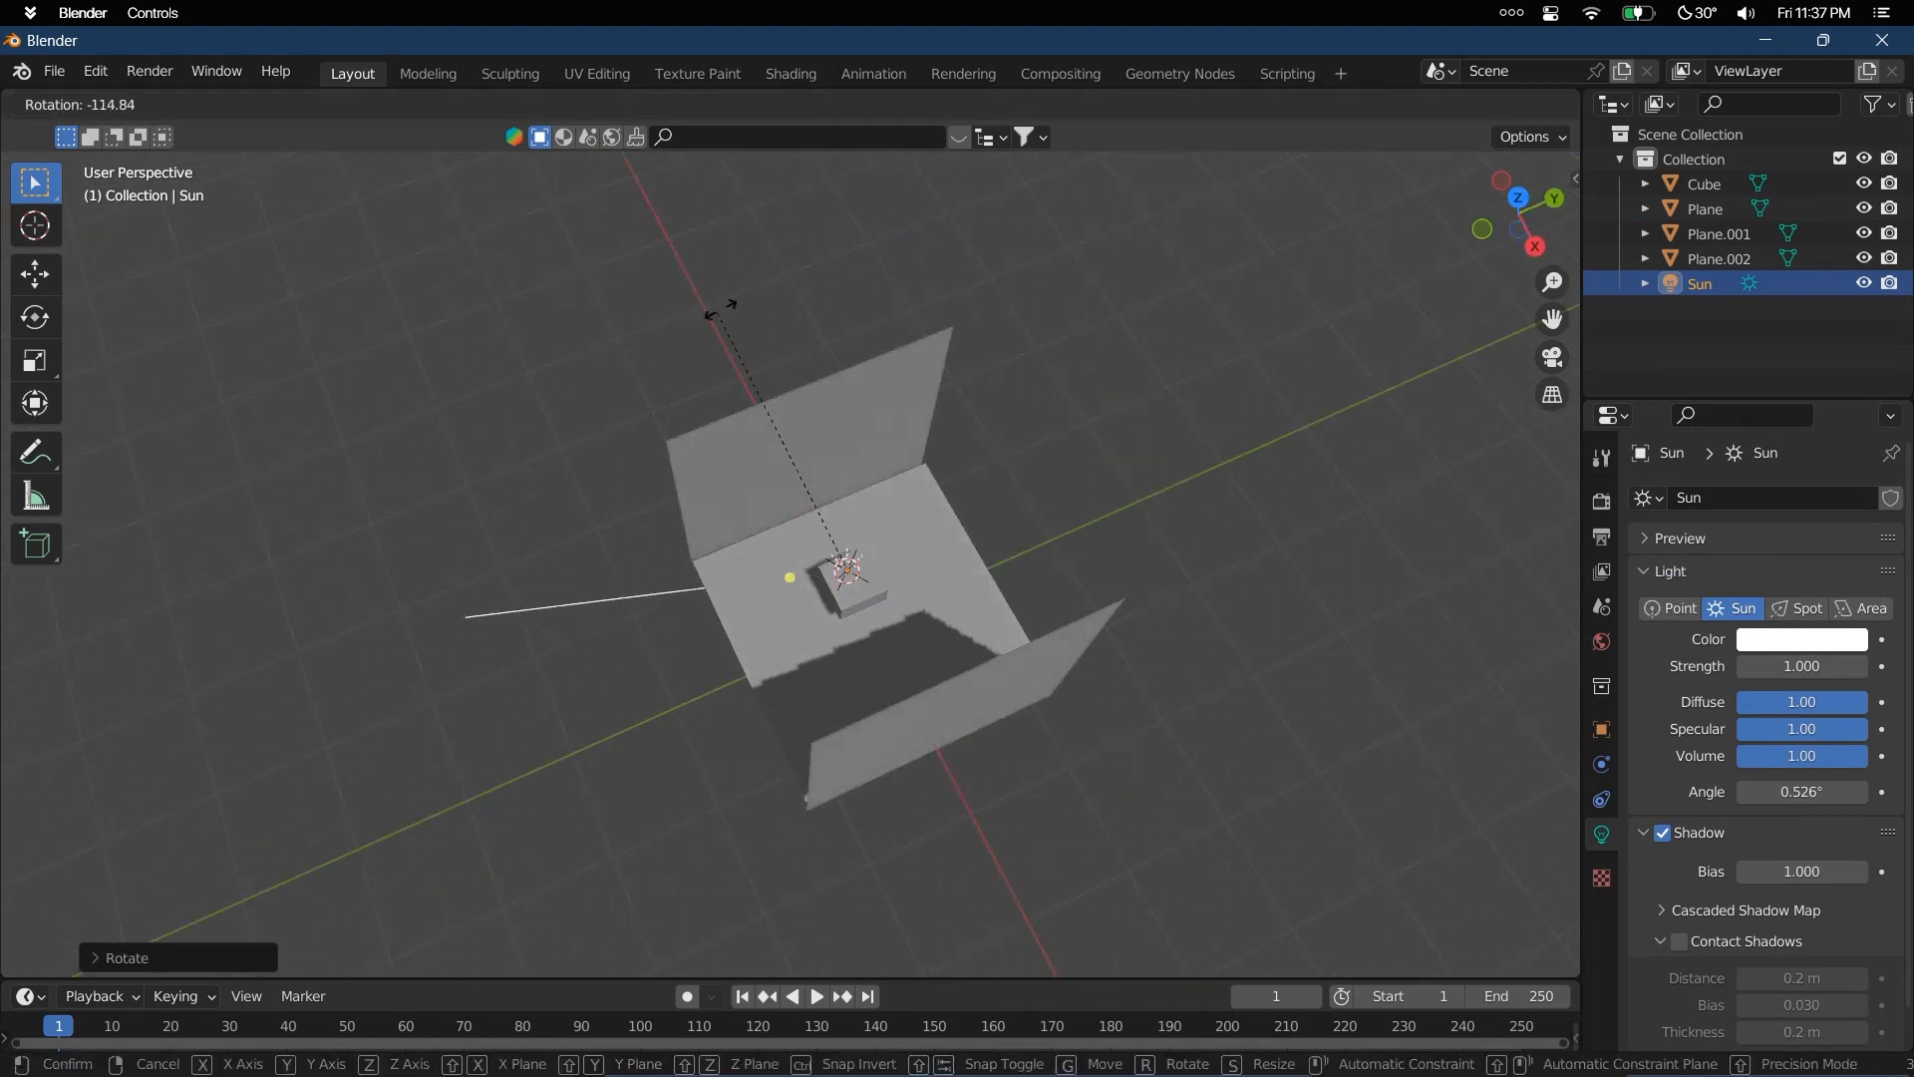
click(775, 321)
middle_drag(733, 528, 828, 719)
key(r)
key(x)
click(1039, 714)
middle_drag(1039, 715, 1114, 697)
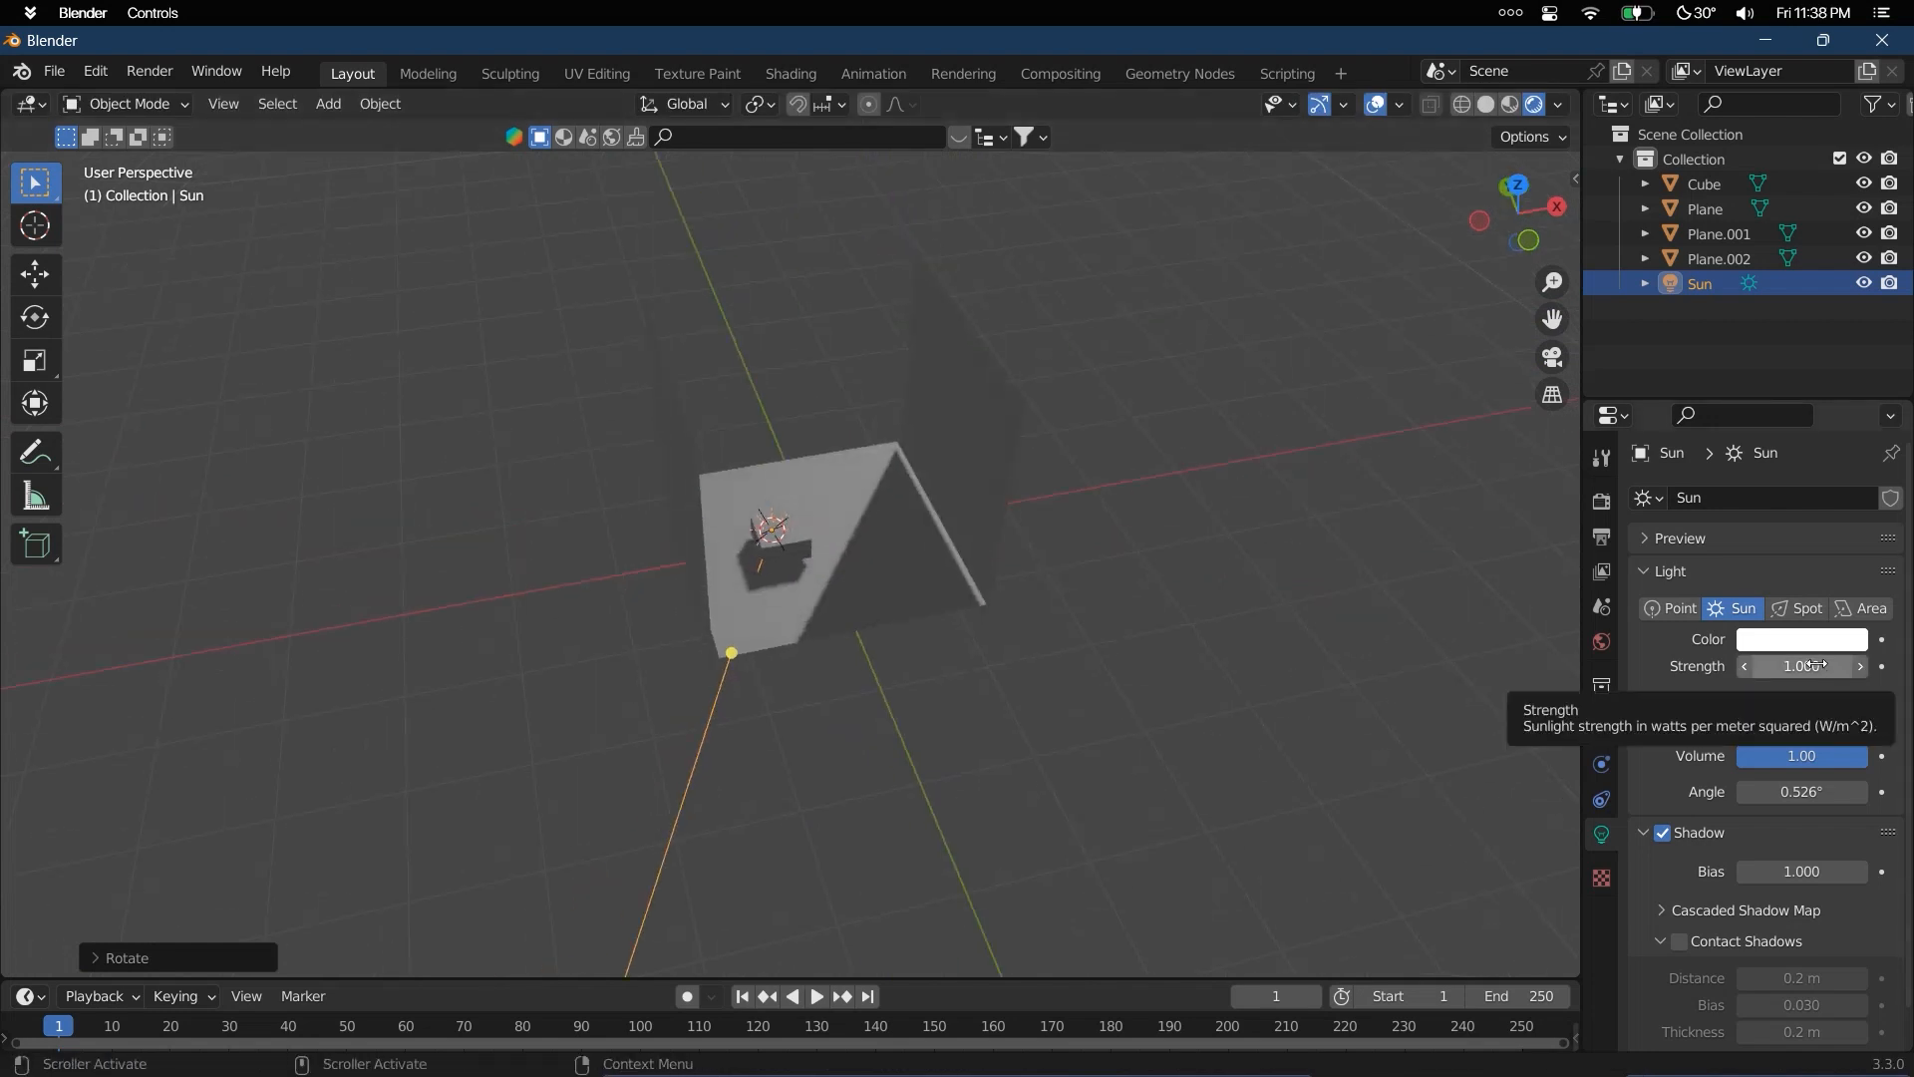
Compare the Point type with Sun on the selected light, keep Sun, and set its strength to 3.910
click(1671, 608)
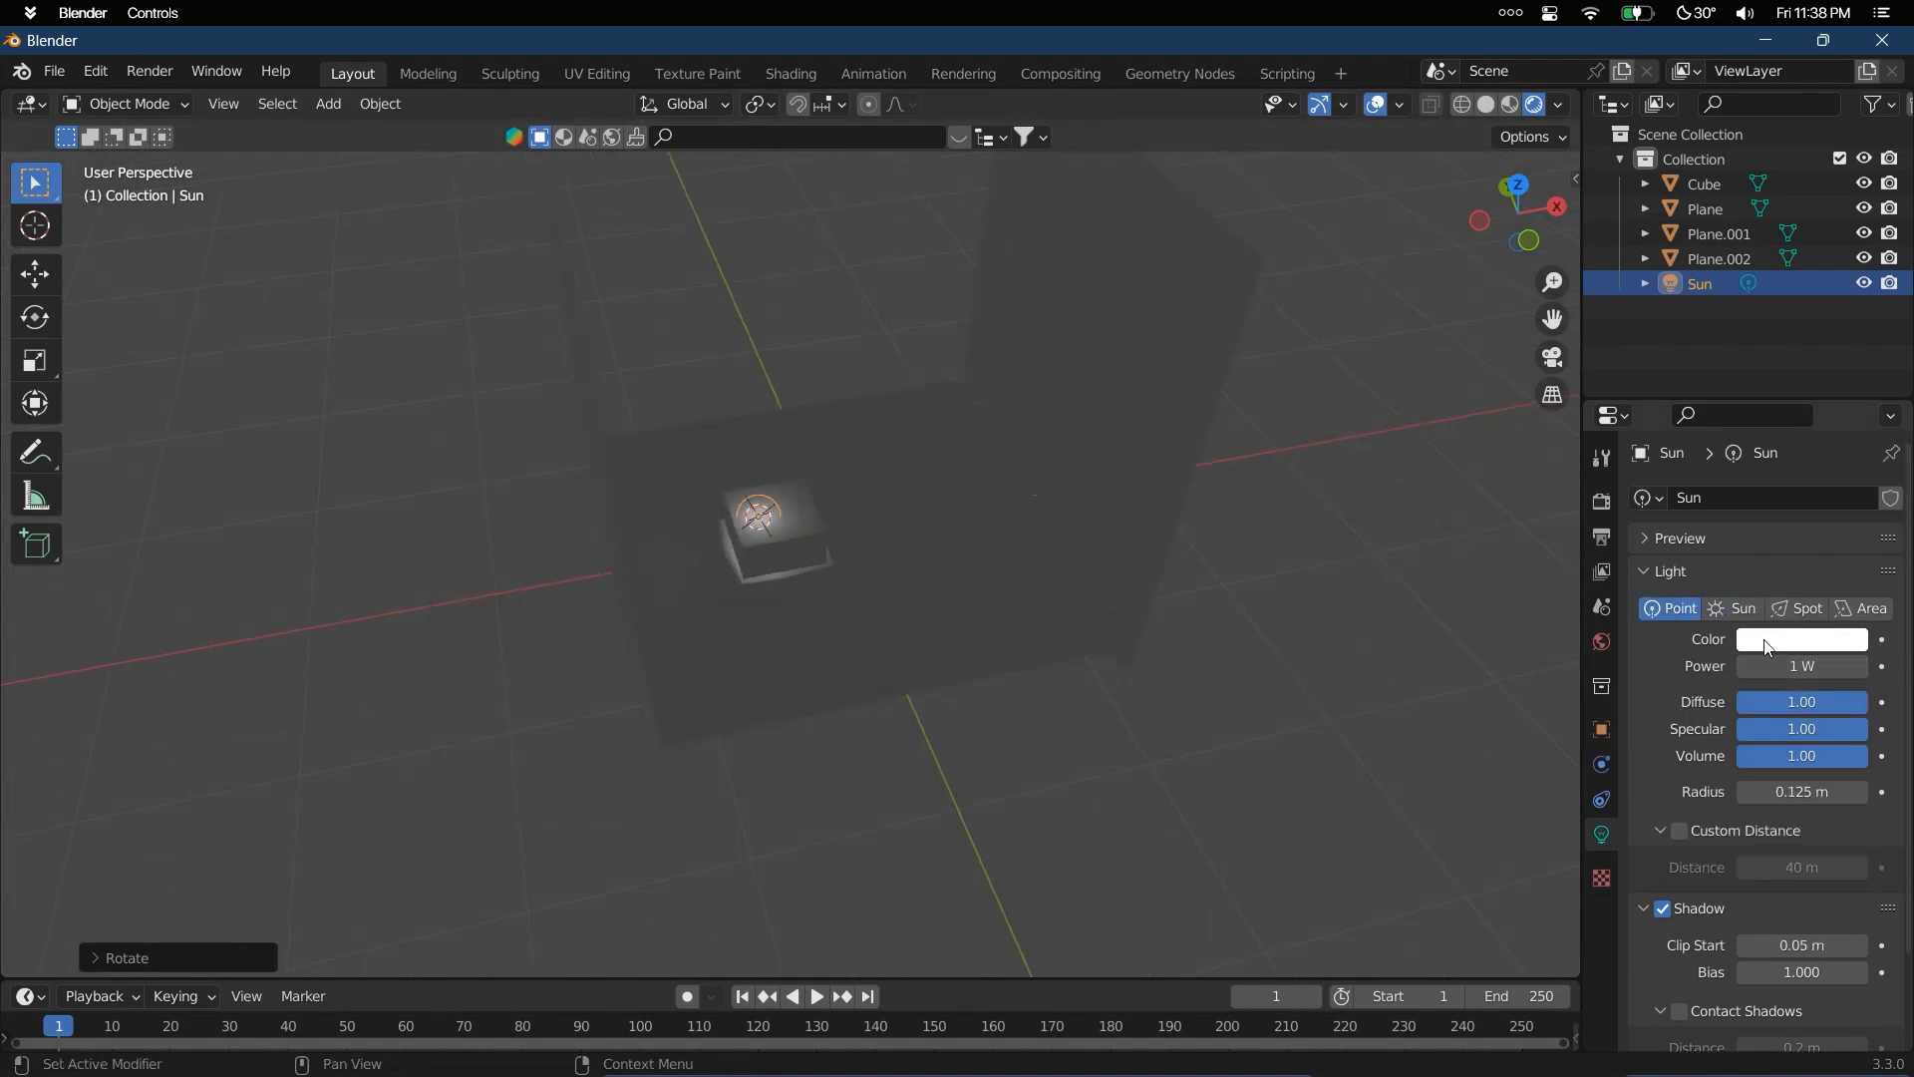
click(1750, 613)
drag(1801, 666, 1844, 666)
scroll(1778, 773, down, 1)
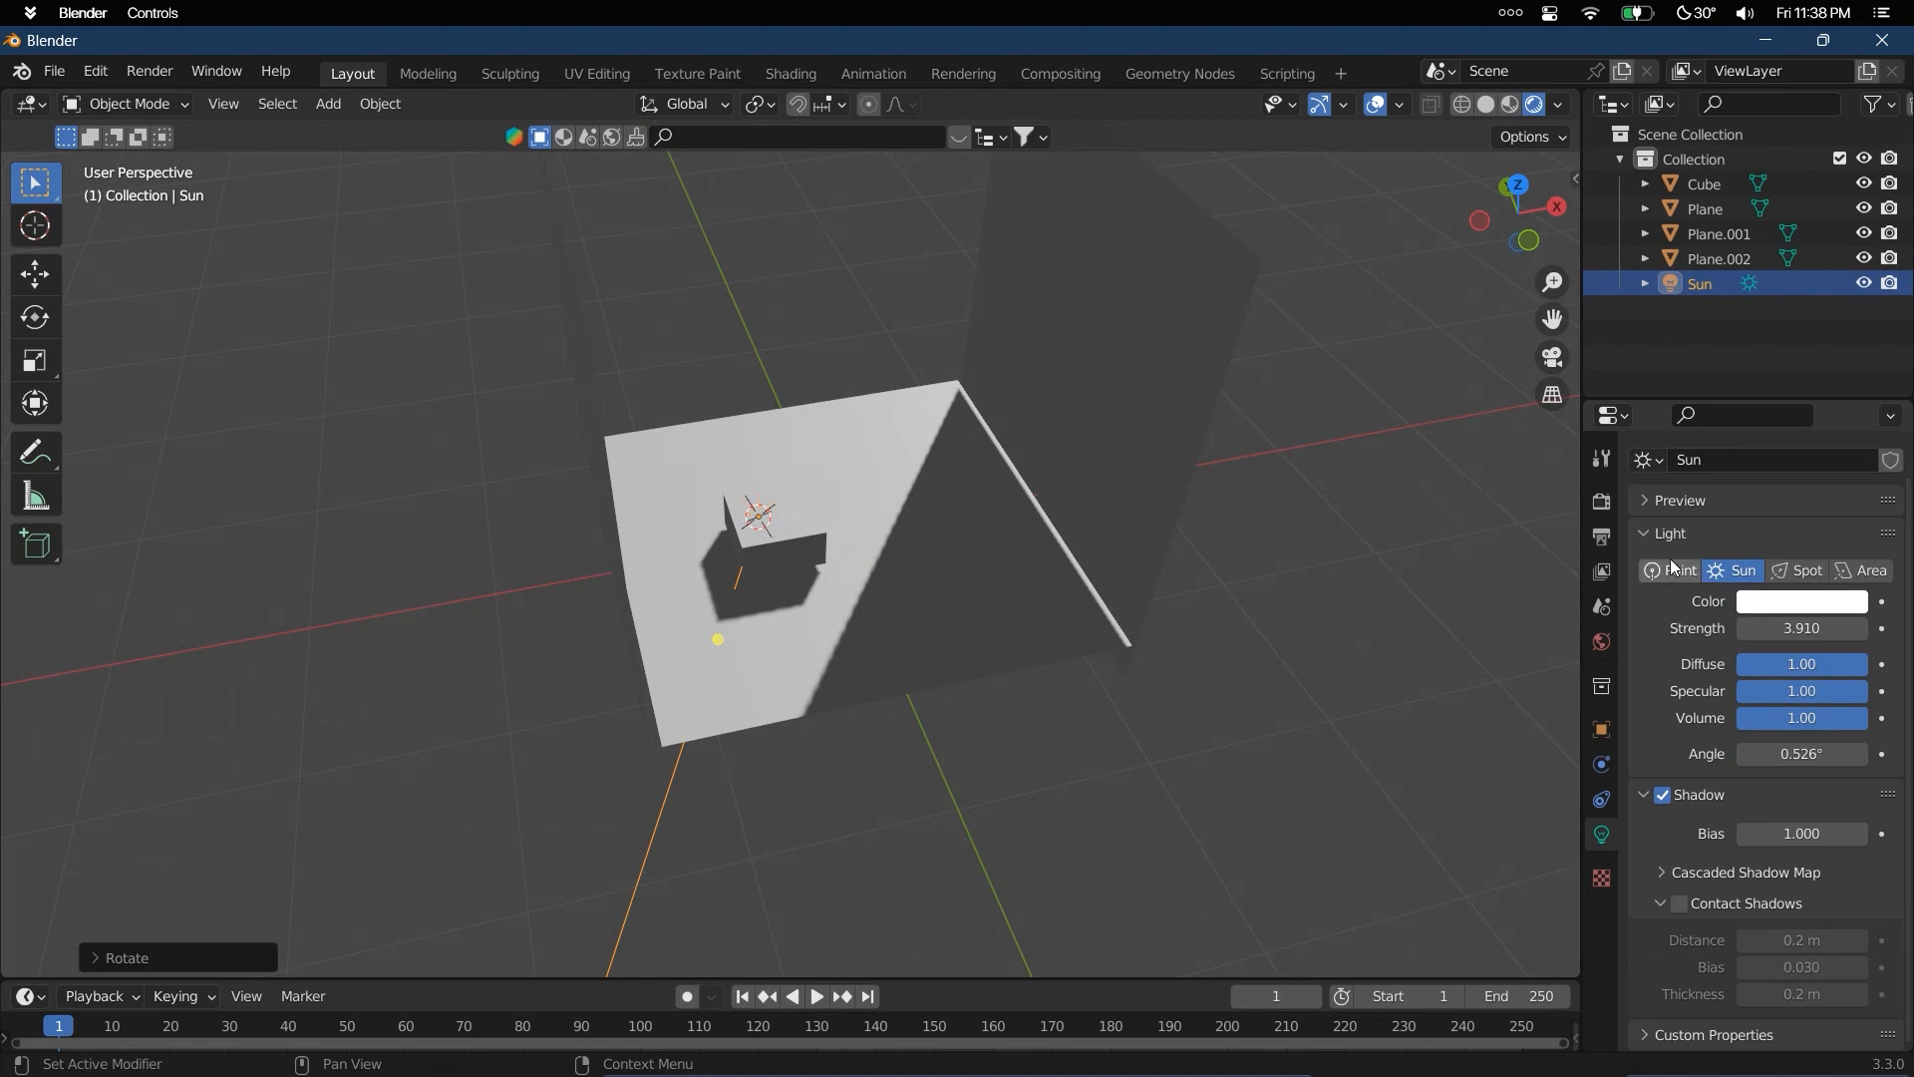
Move the sun light along Z and change its type to Spot
scroll(1024, 555, up, 1)
scroll(919, 569, down, 1)
key(g)
key(z)
click(1802, 571)
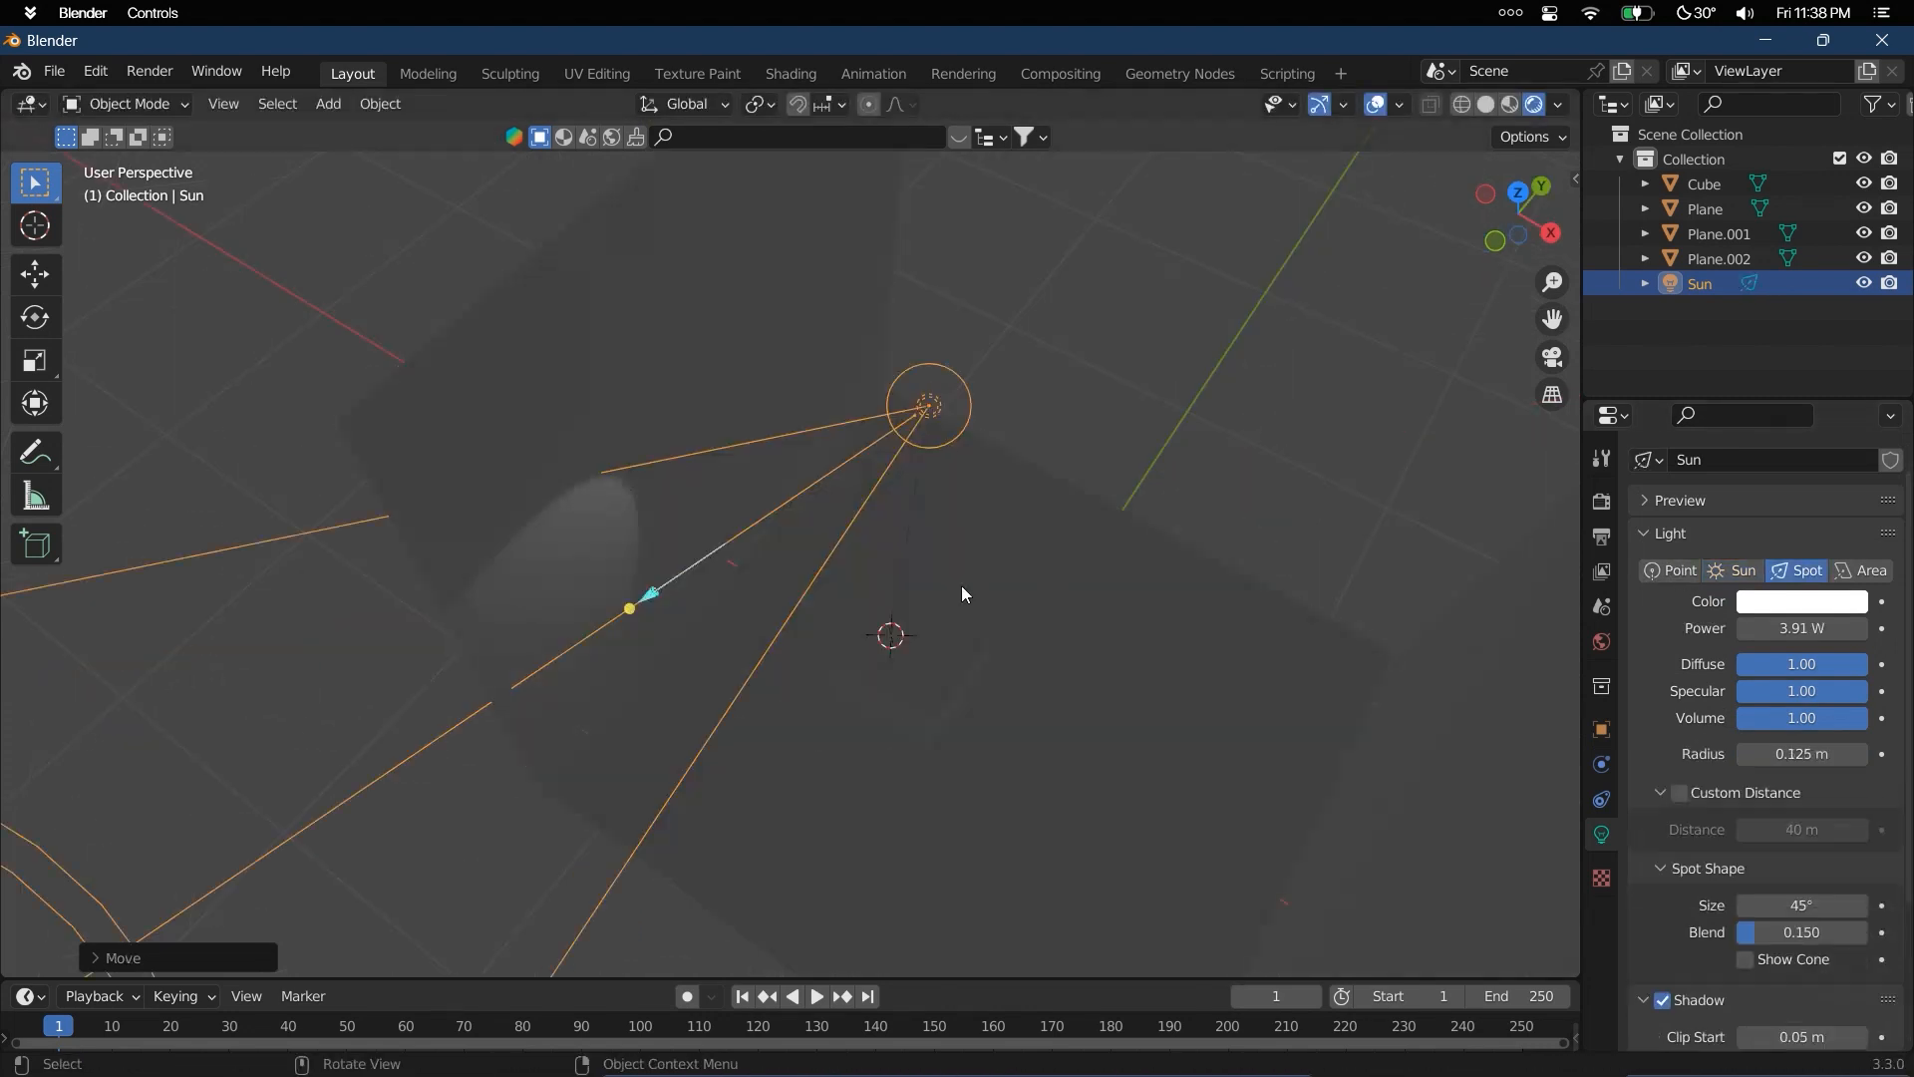
Move the spot light about 1.4 m horizontally with Z locked, away from the cube
scroll(967, 584, down, 3)
key(g)
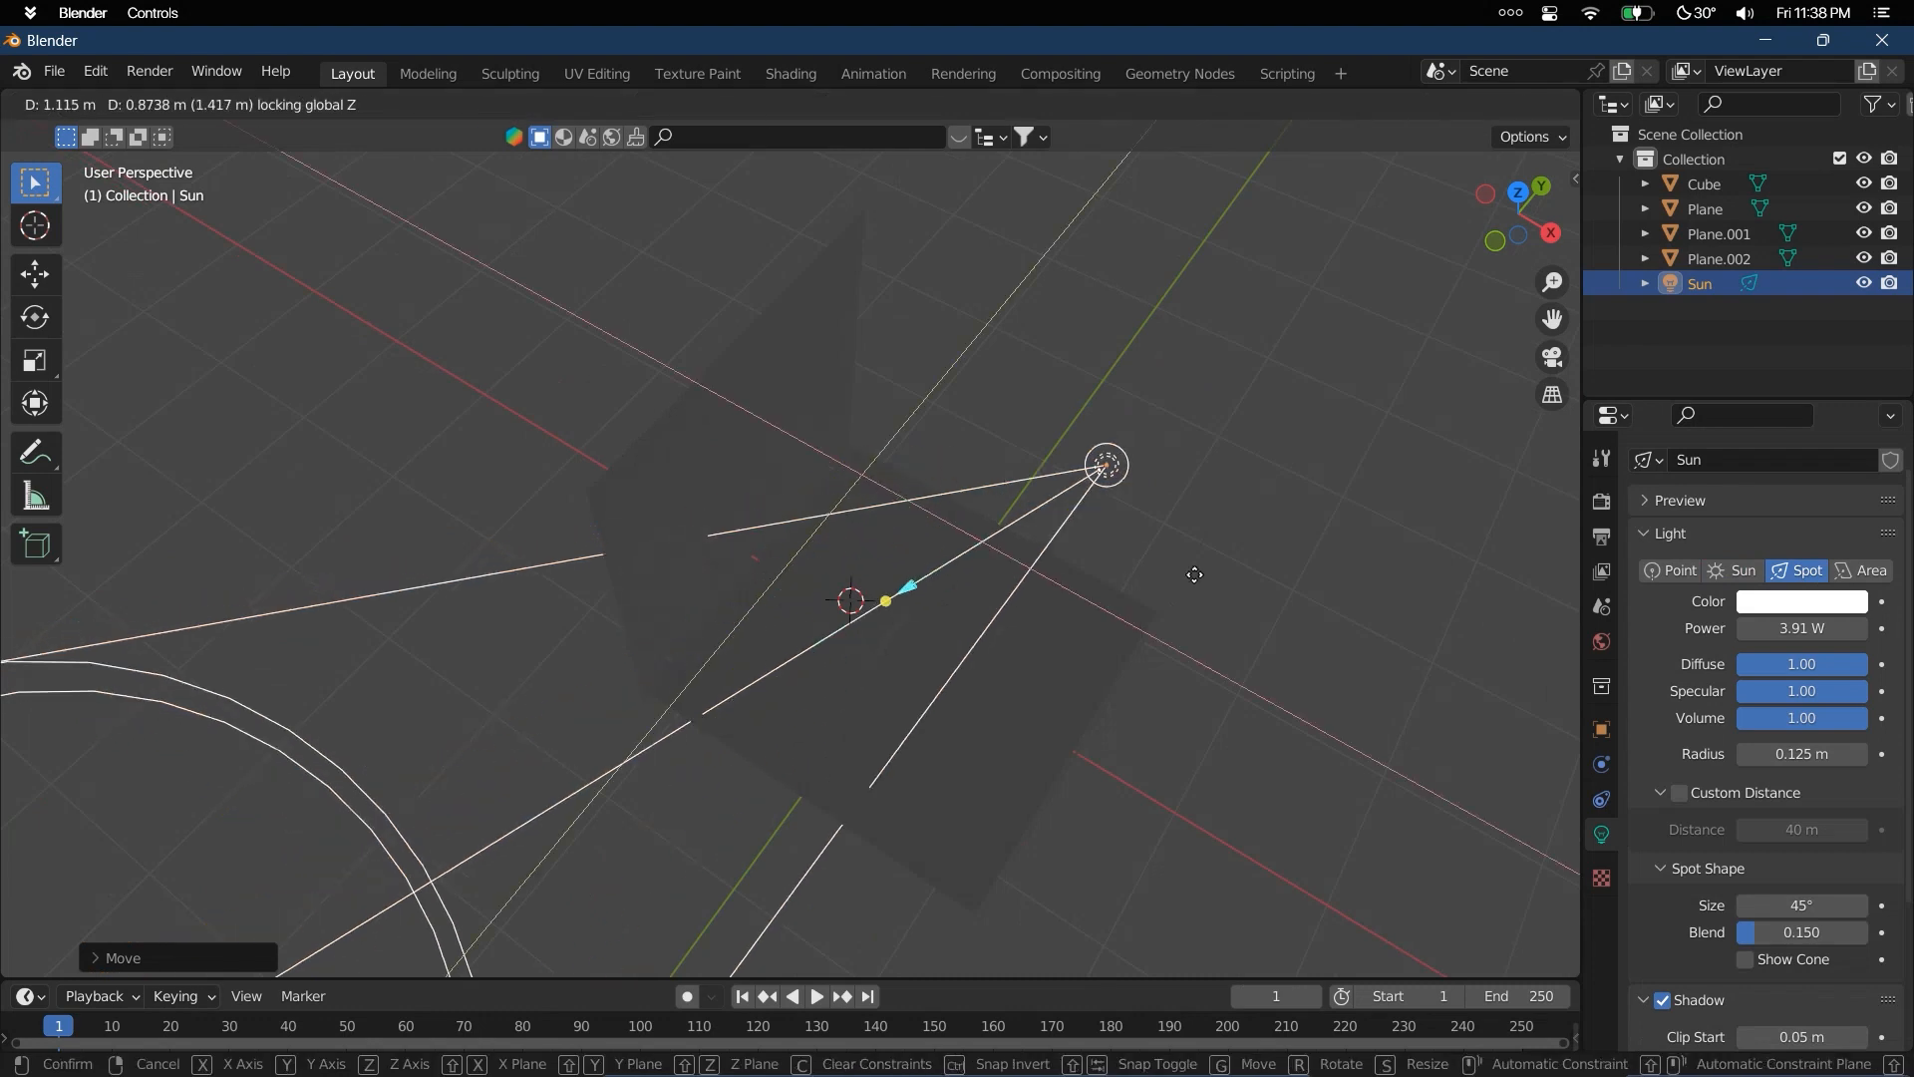
click(1196, 572)
middle_drag(1213, 572, 795, 547)
middle_drag(666, 606, 1065, 471)
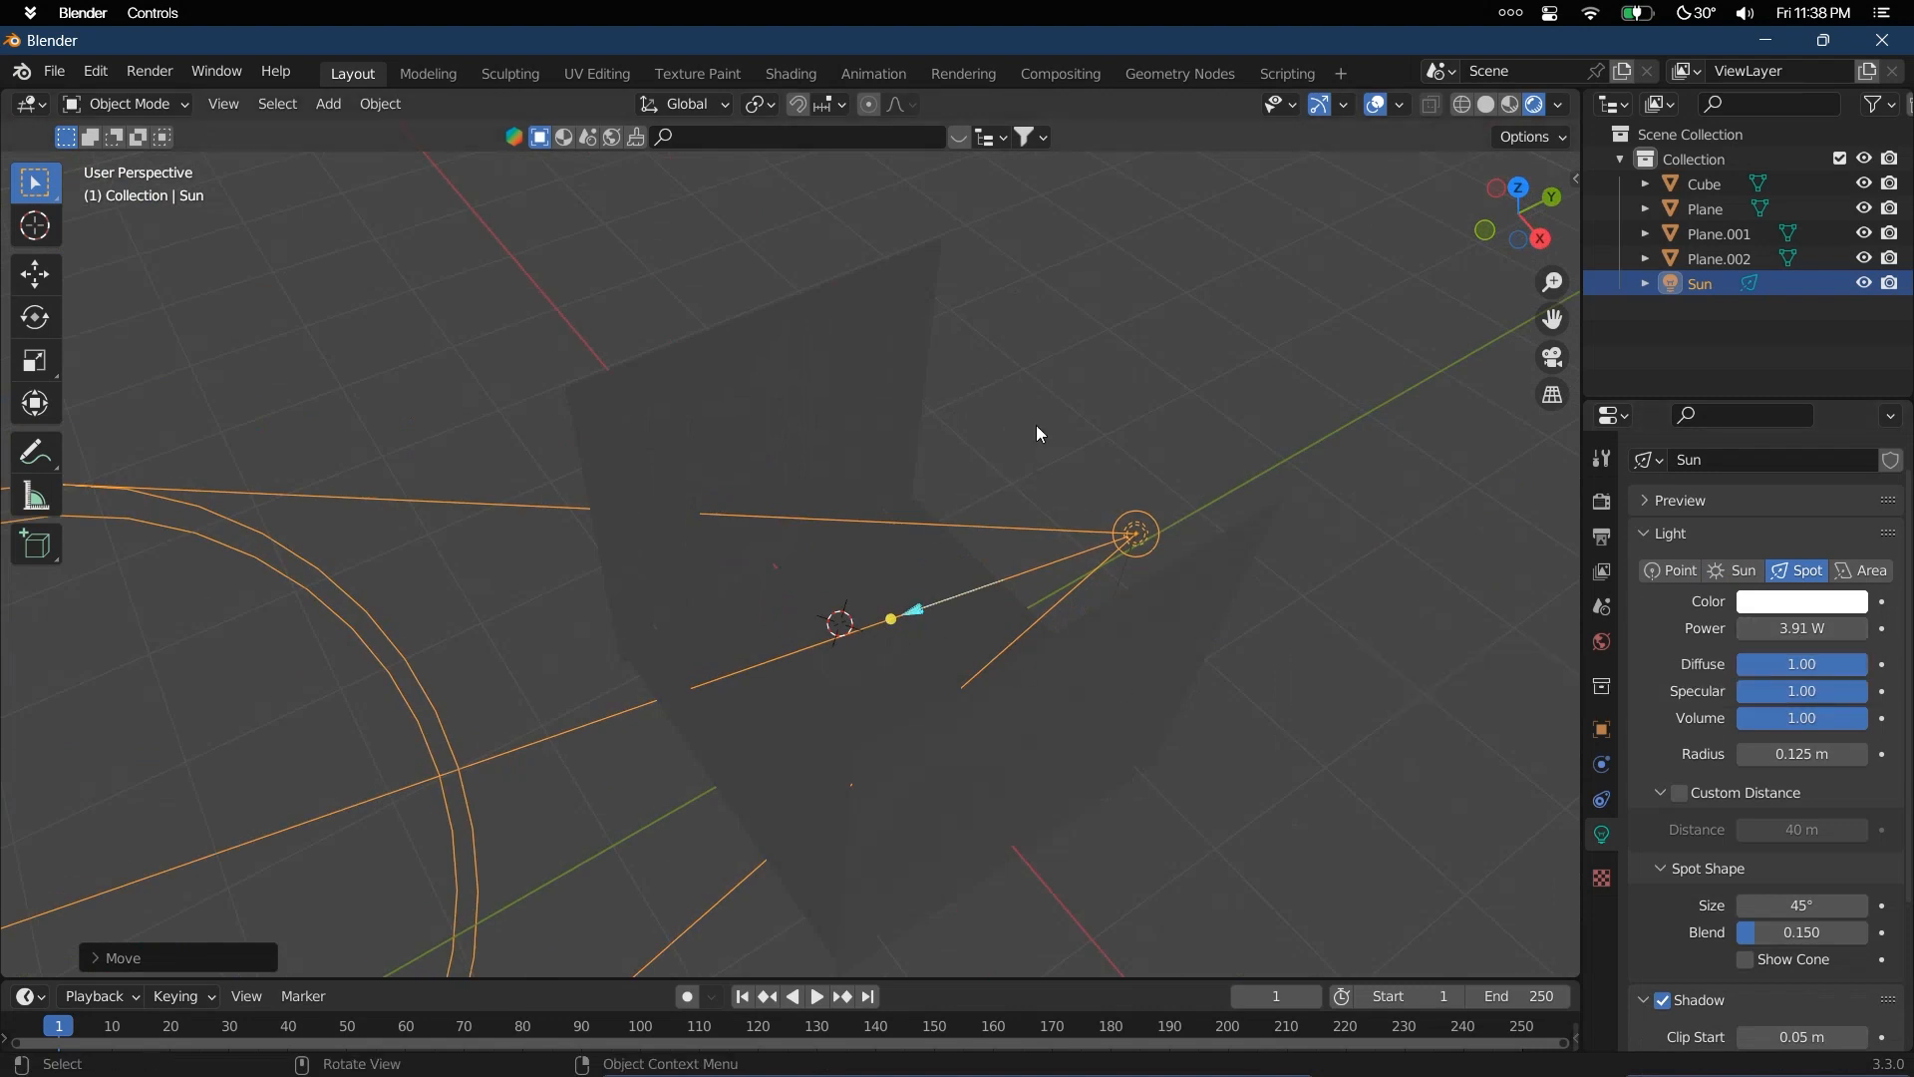
Compare the Point type with Spot on the light, keep Spot, and set its power to 92.71 W
click(1679, 575)
click(1797, 570)
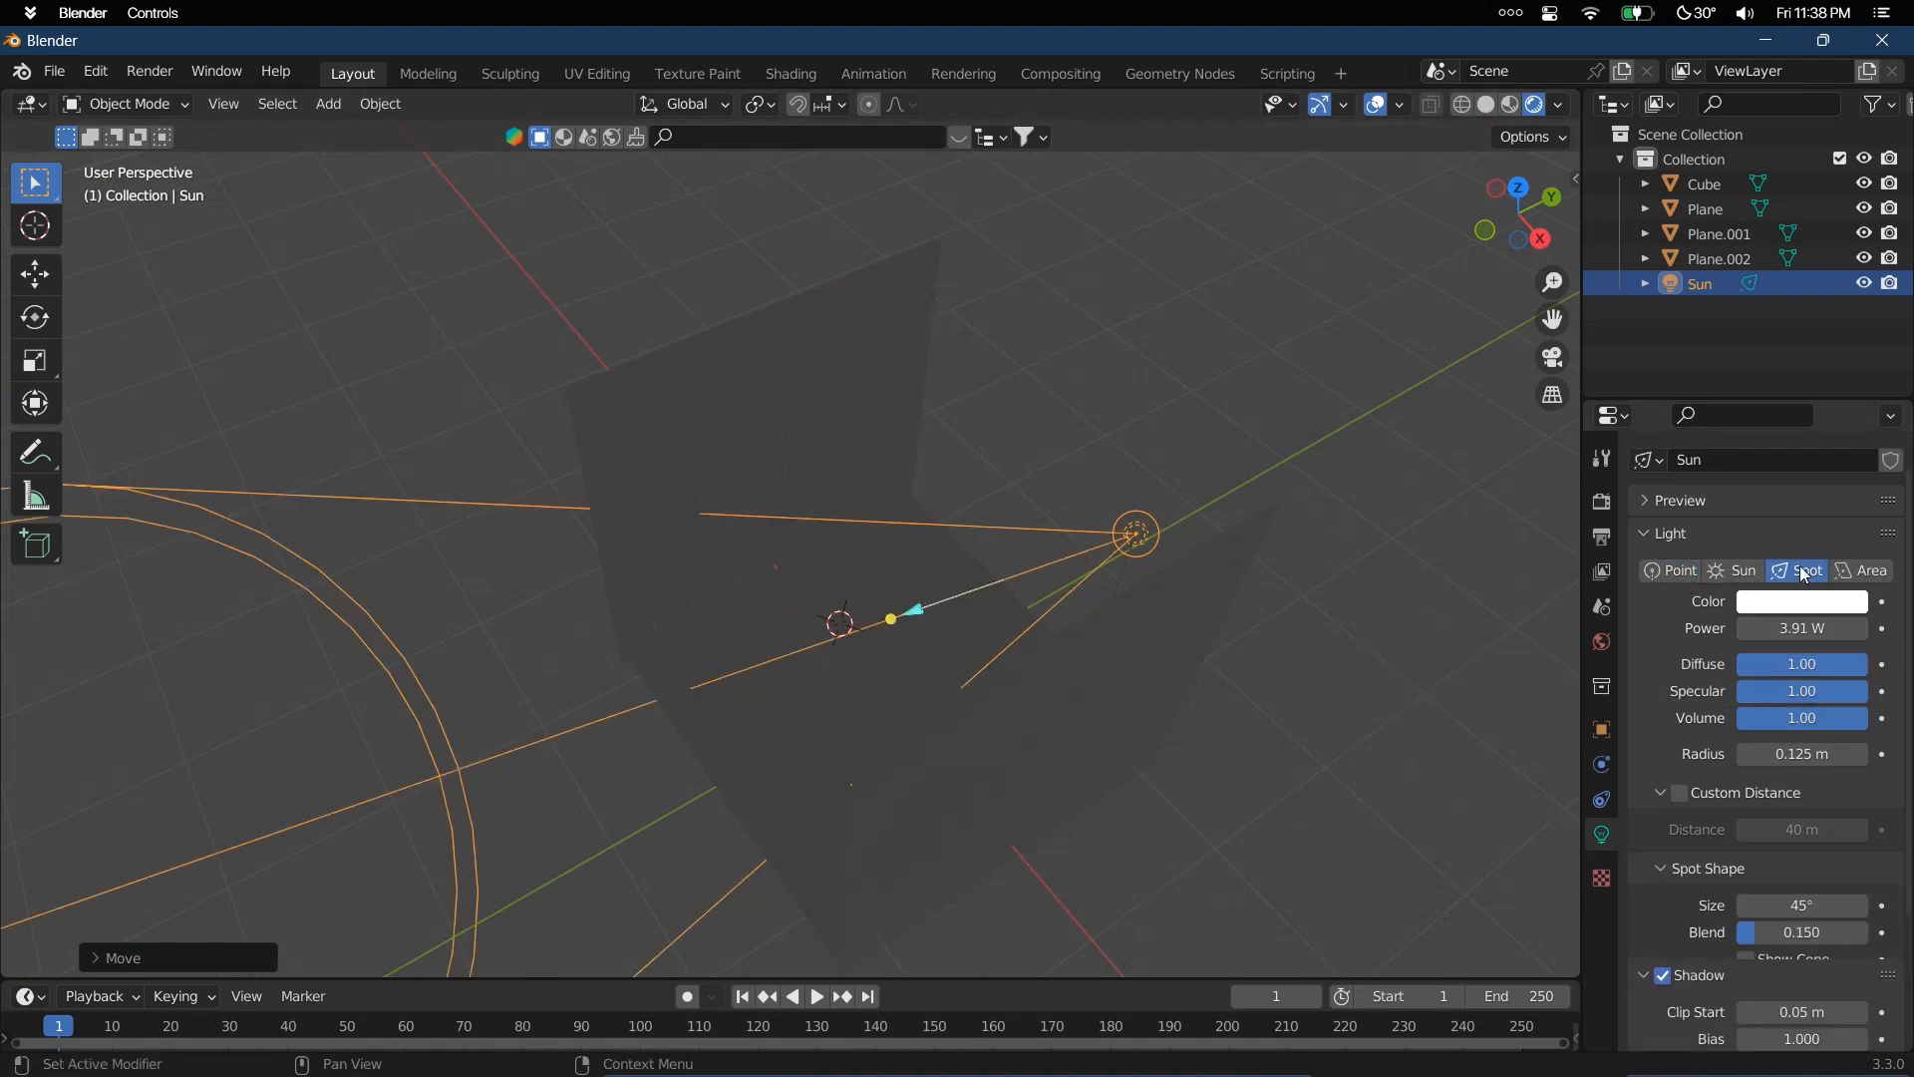
drag(1801, 628, 1890, 628)
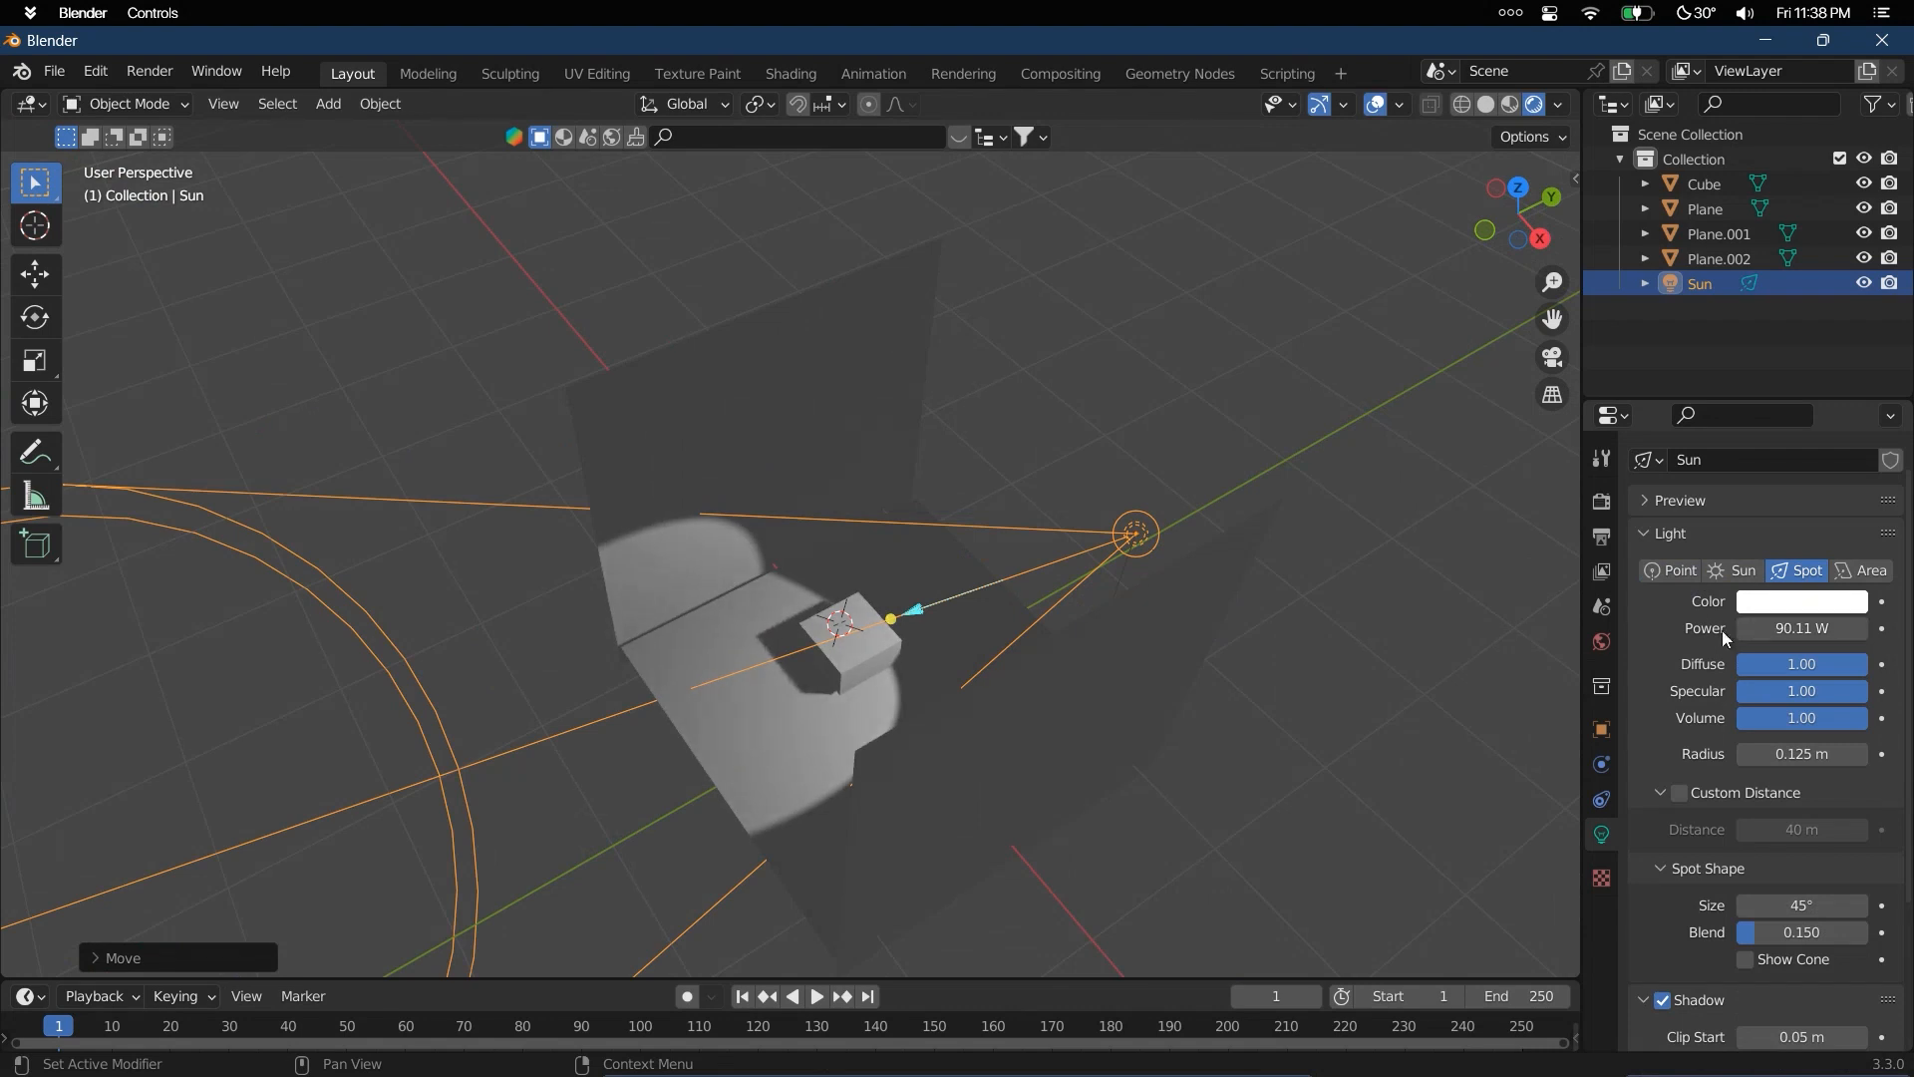
click(1647, 571)
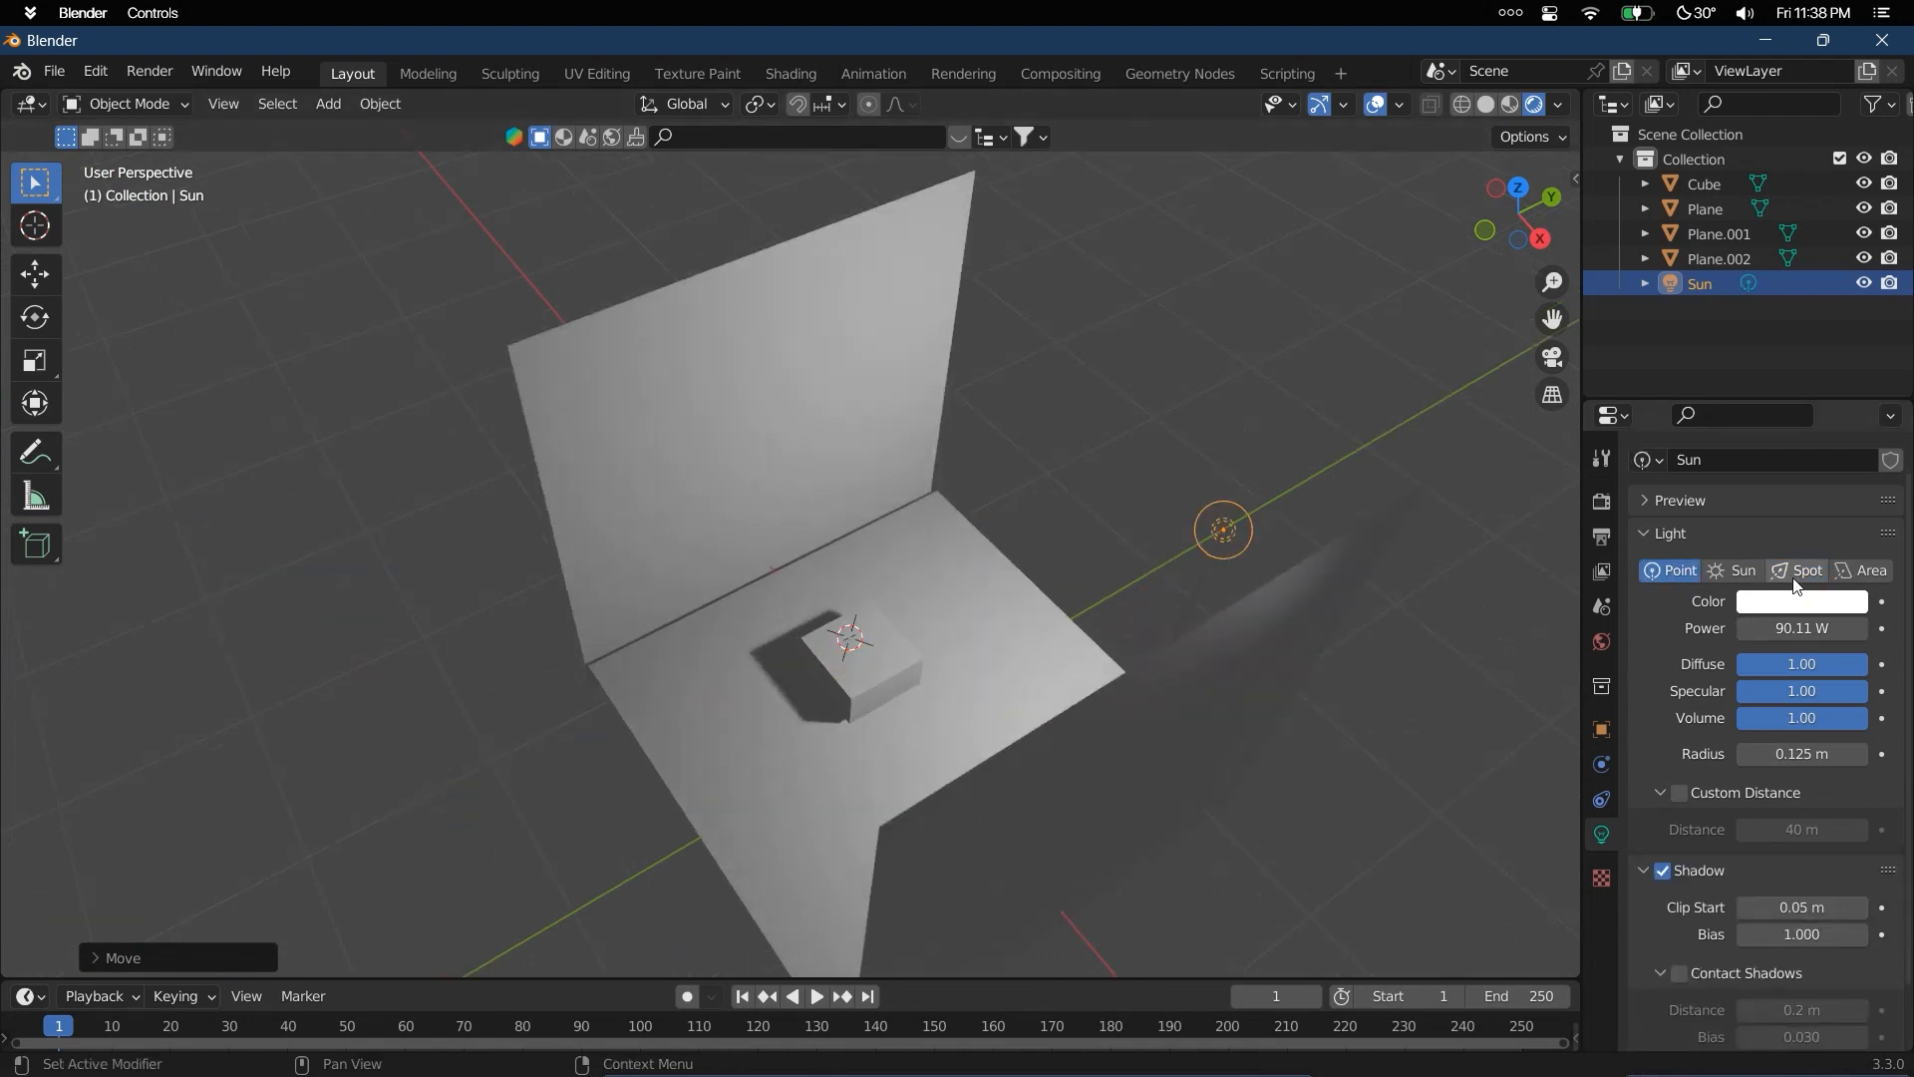
click(1798, 570)
drag(1787, 628, 1810, 628)
Rotate the spot light from several view angles so its cone falls across the wall, floor and cube
middle_drag(1161, 638, 894, 655)
key(r)
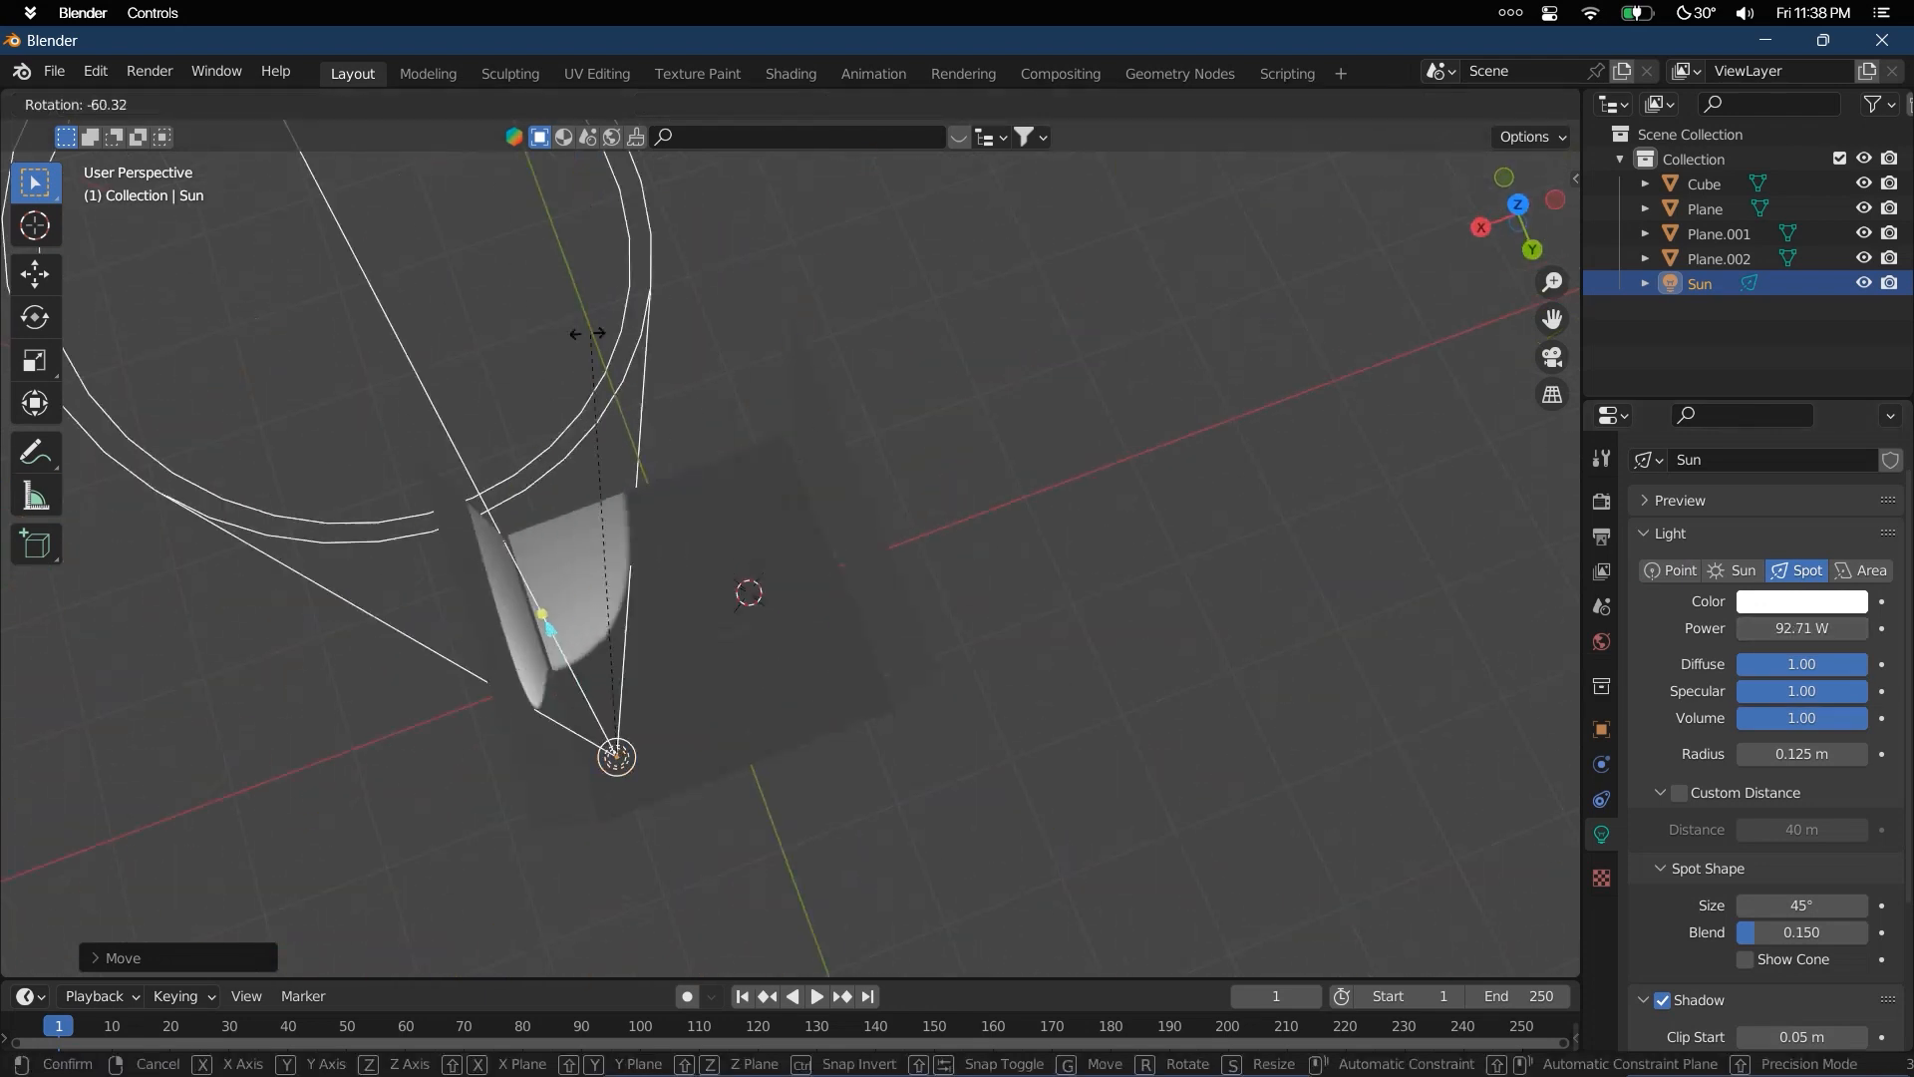
click(1033, 734)
middle_drag(941, 766, 963, 715)
key(r)
click(1299, 668)
key(r)
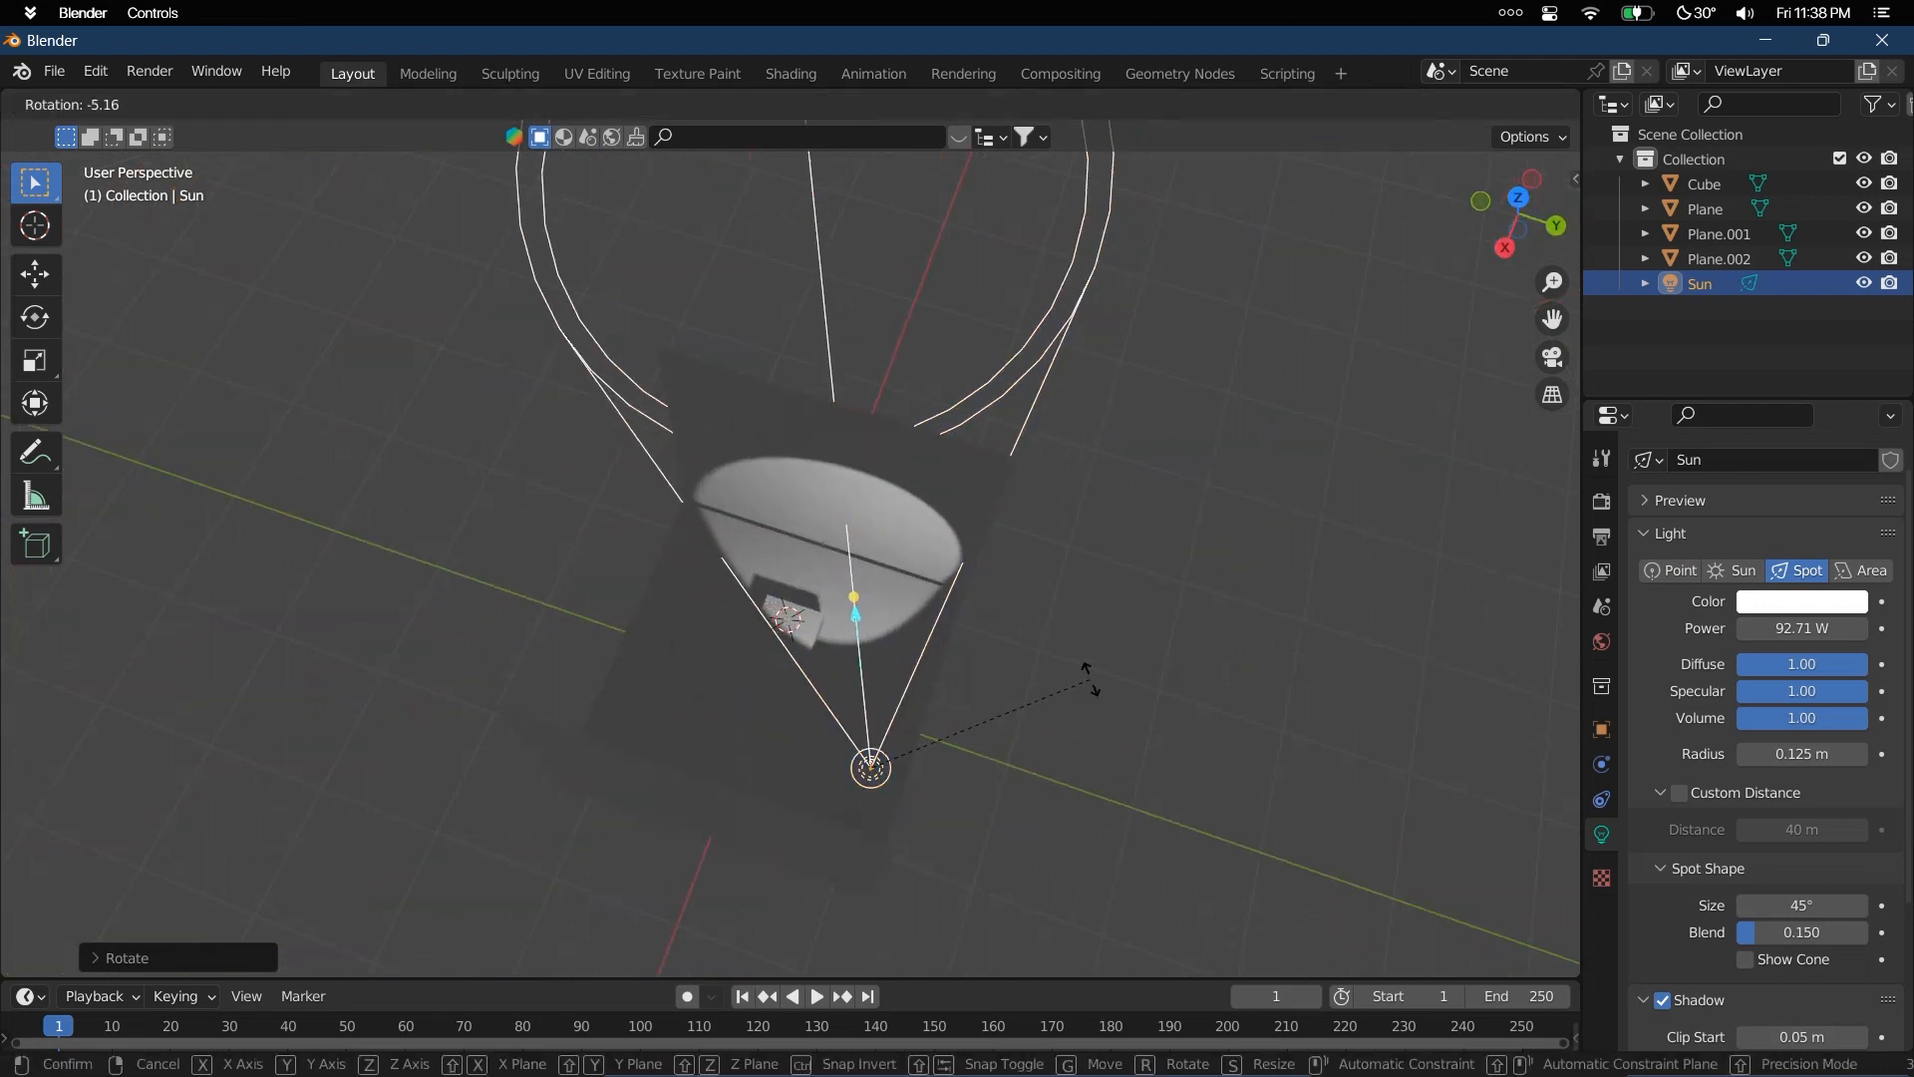
click(1090, 685)
middle_drag(1090, 686, 1042, 662)
scroll(1113, 684, up, 4)
scroll(882, 739, down, 4)
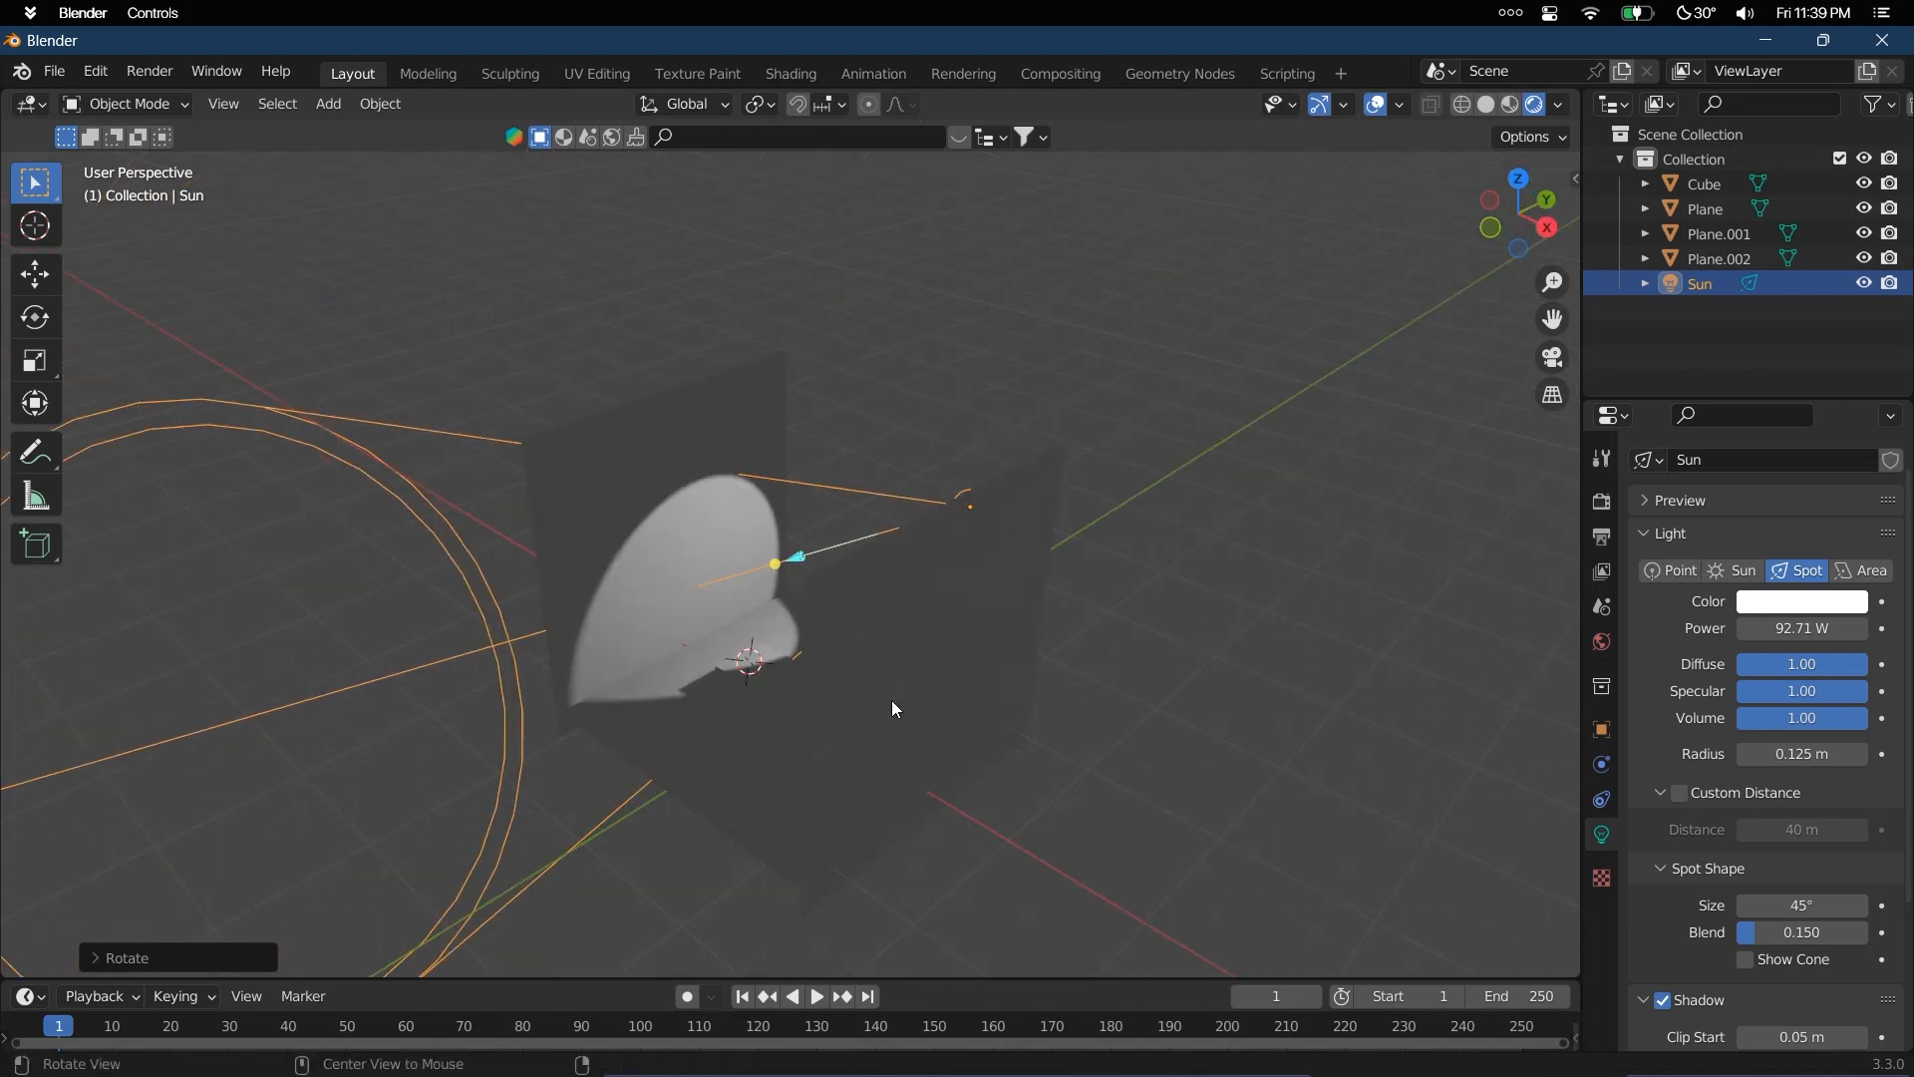
shift+middle_drag(823, 708, 888, 718)
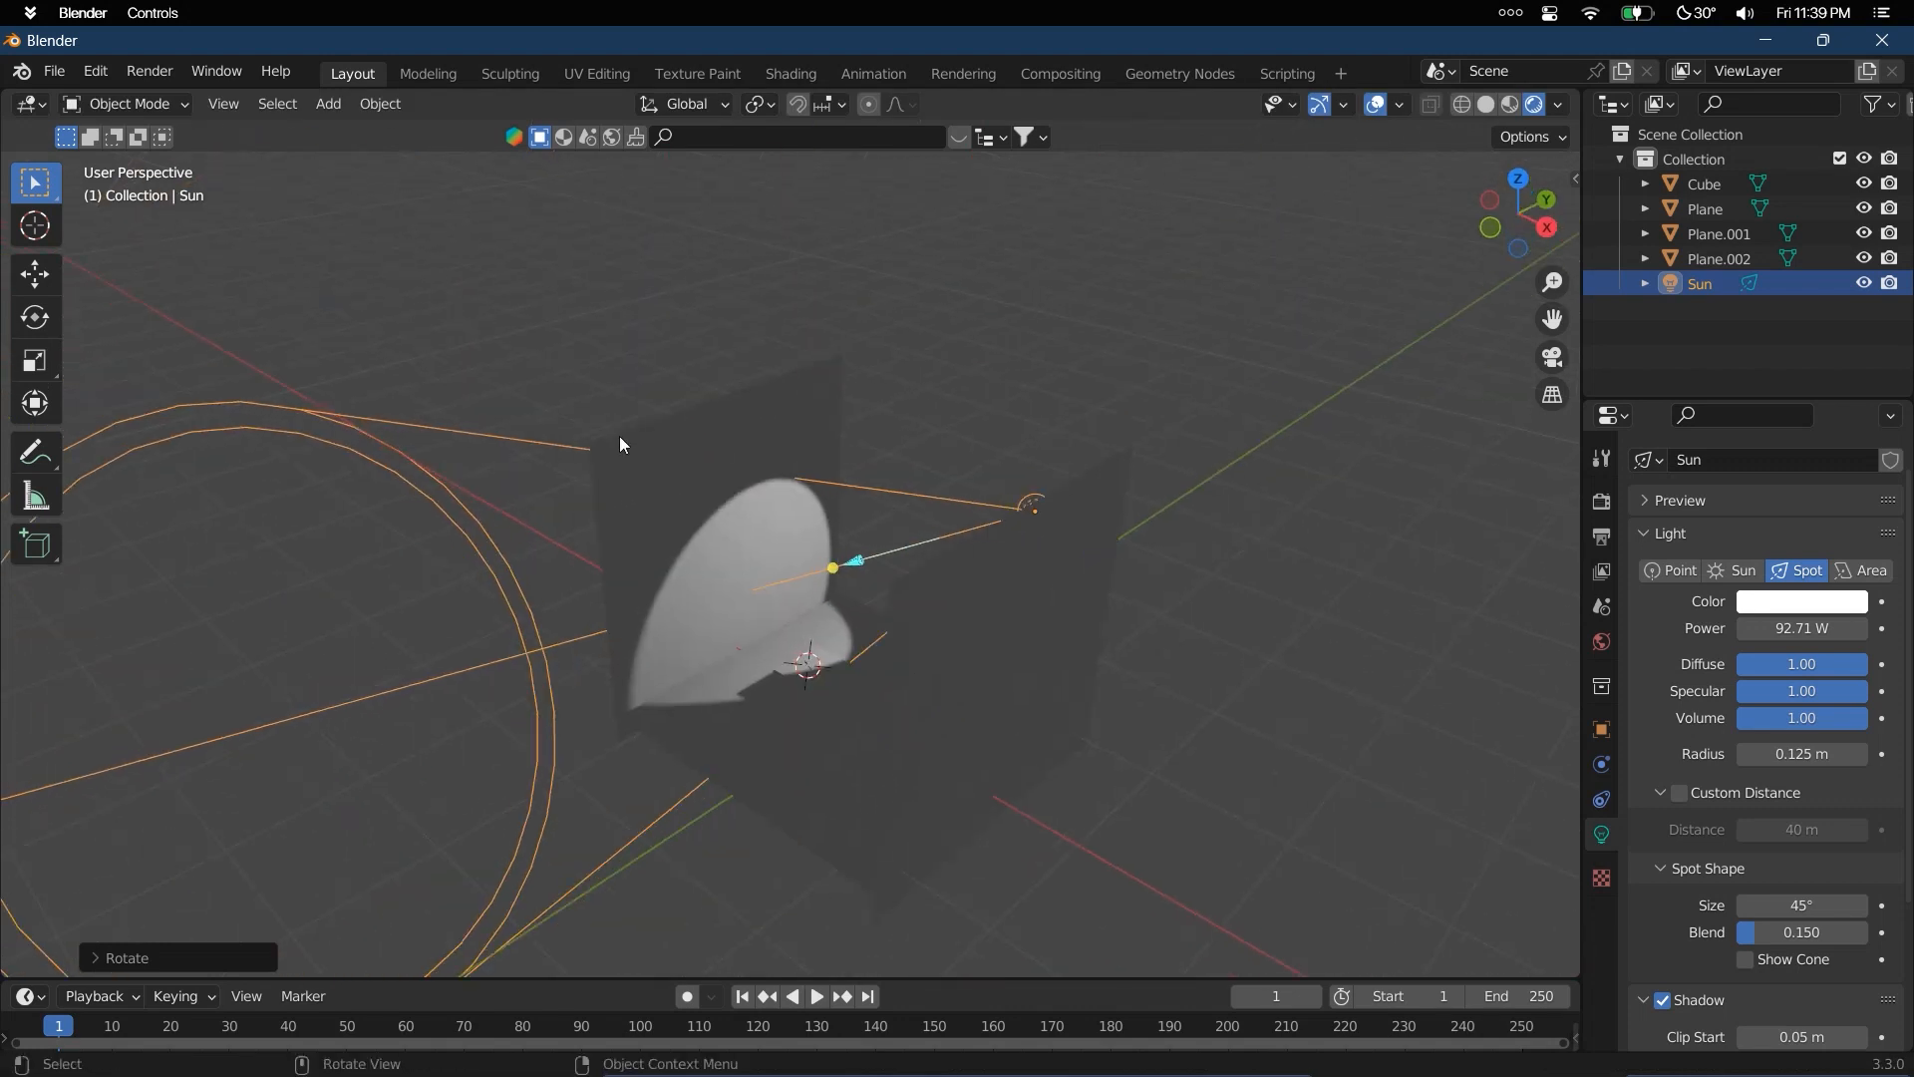
Set the spot size to 64°, try the maximum blend of 1.000 for a soft edge, and reduce blend to 0.187
scroll(1750, 788, down, 2)
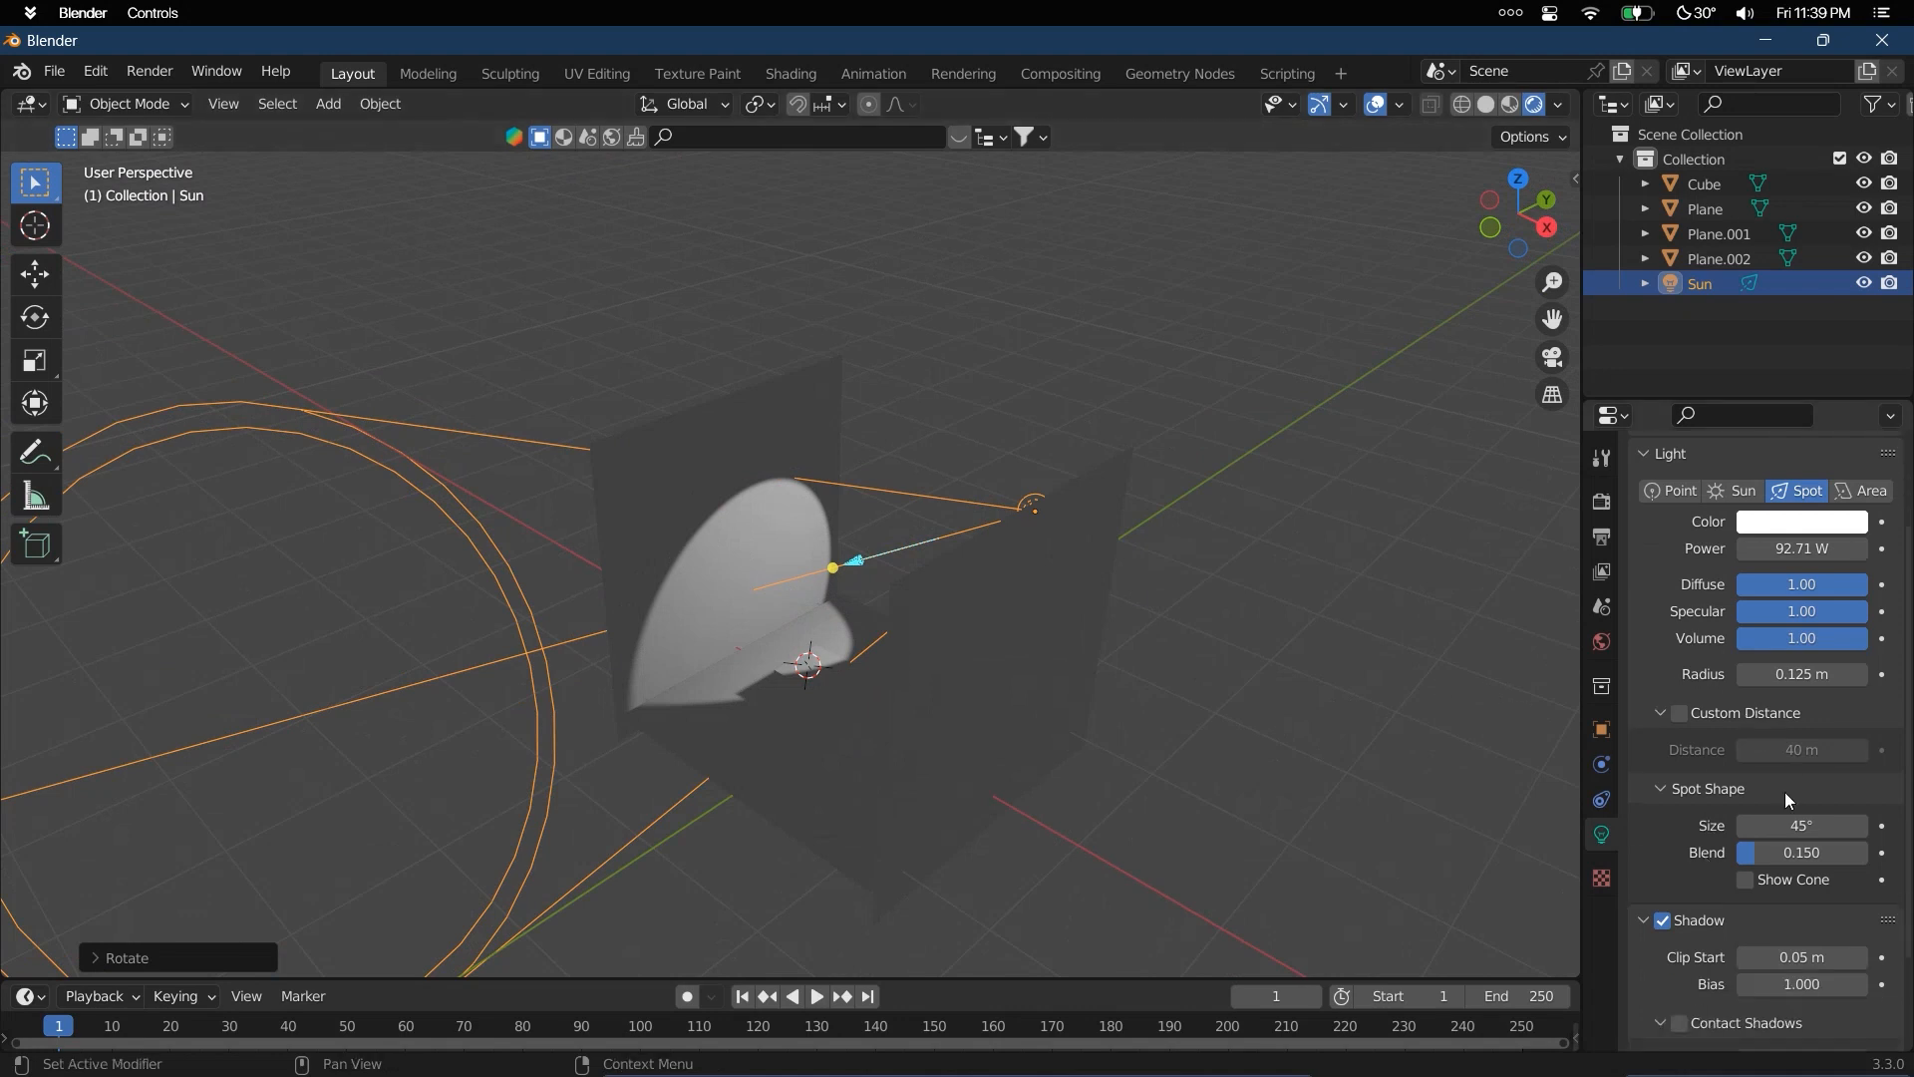
drag(1784, 820, 1874, 849)
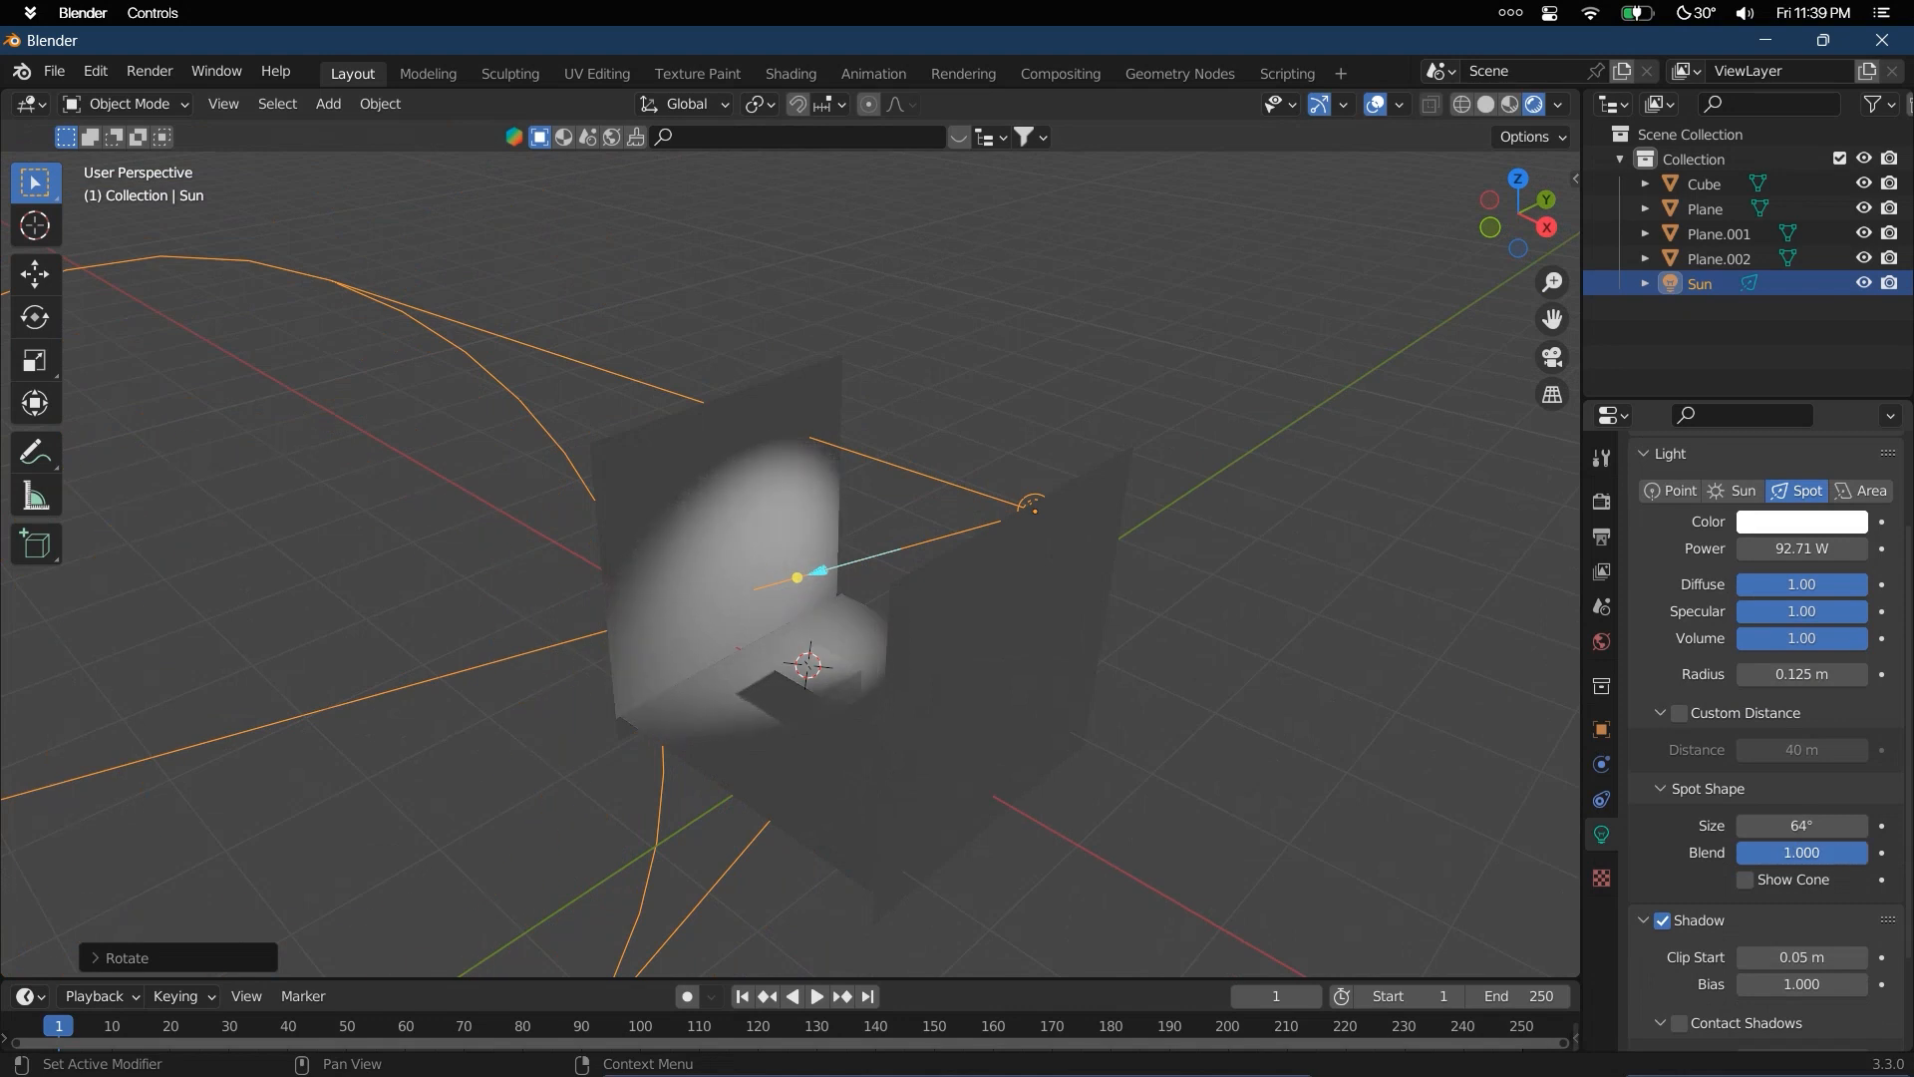
scroll(1127, 417, up, 5)
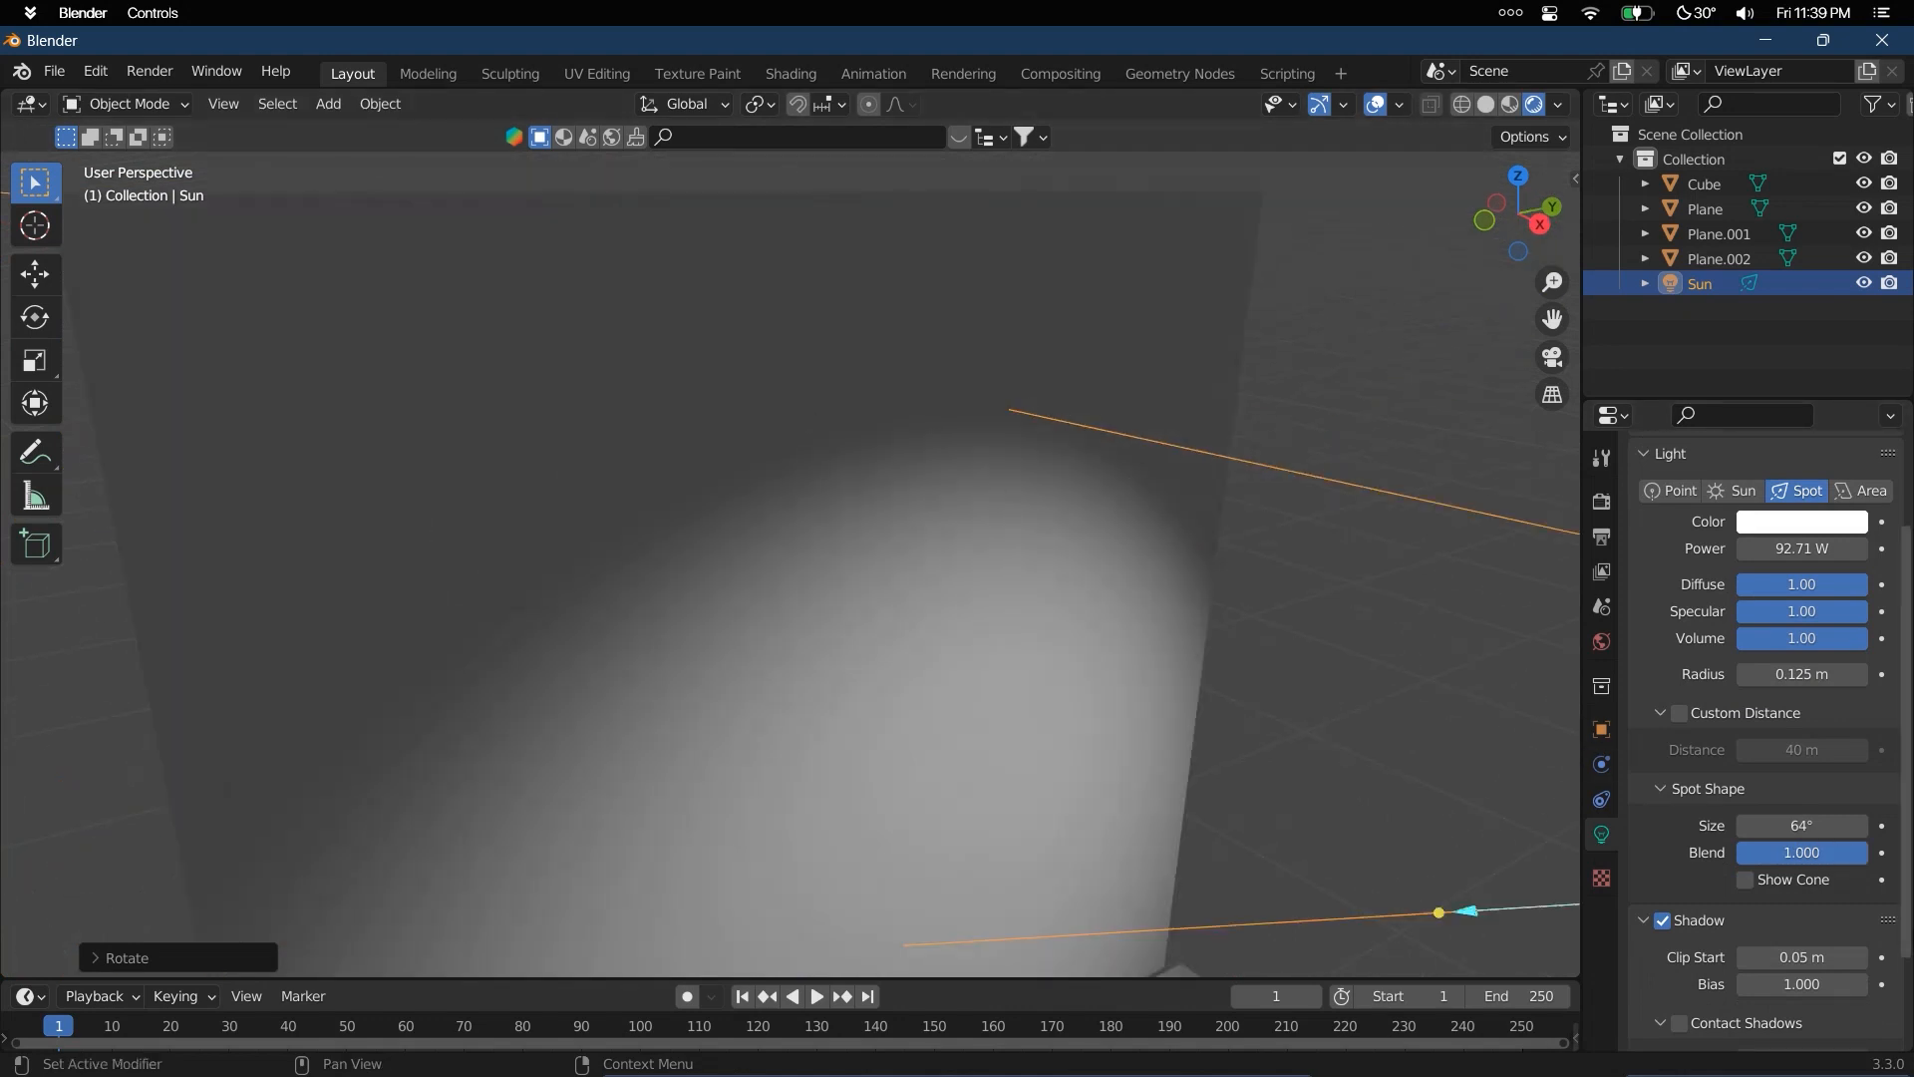
mouse_move(1833, 853)
mouse_down()
mouse_move(1740, 853)
mouse_move(1800, 853)
mouse_up()
Enable Show Cone for the spot light, view the cone around the planes, and disable it again
scroll(1456, 750, down, 3)
click(1751, 881)
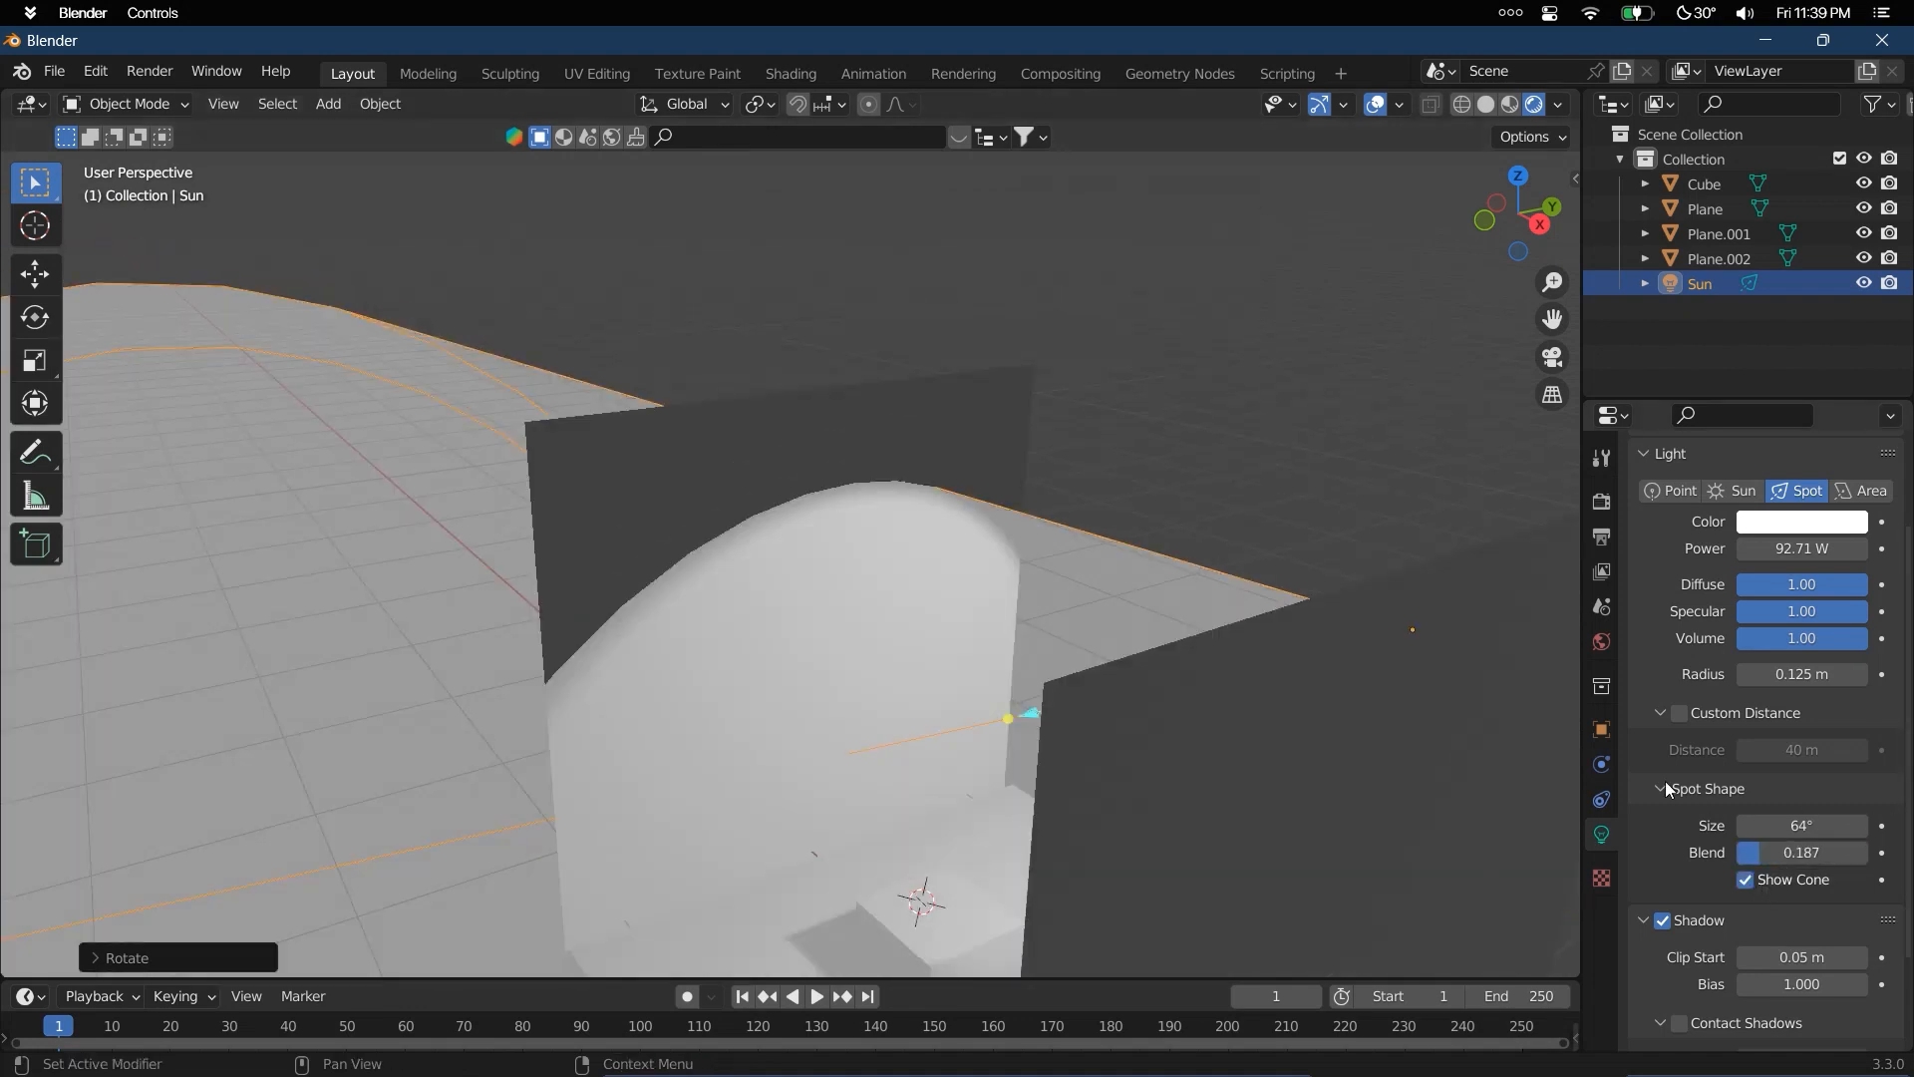
middle_drag(1341, 698, 1390, 746)
scroll(1346, 618, down, 3)
middle_drag(1344, 615, 1196, 573)
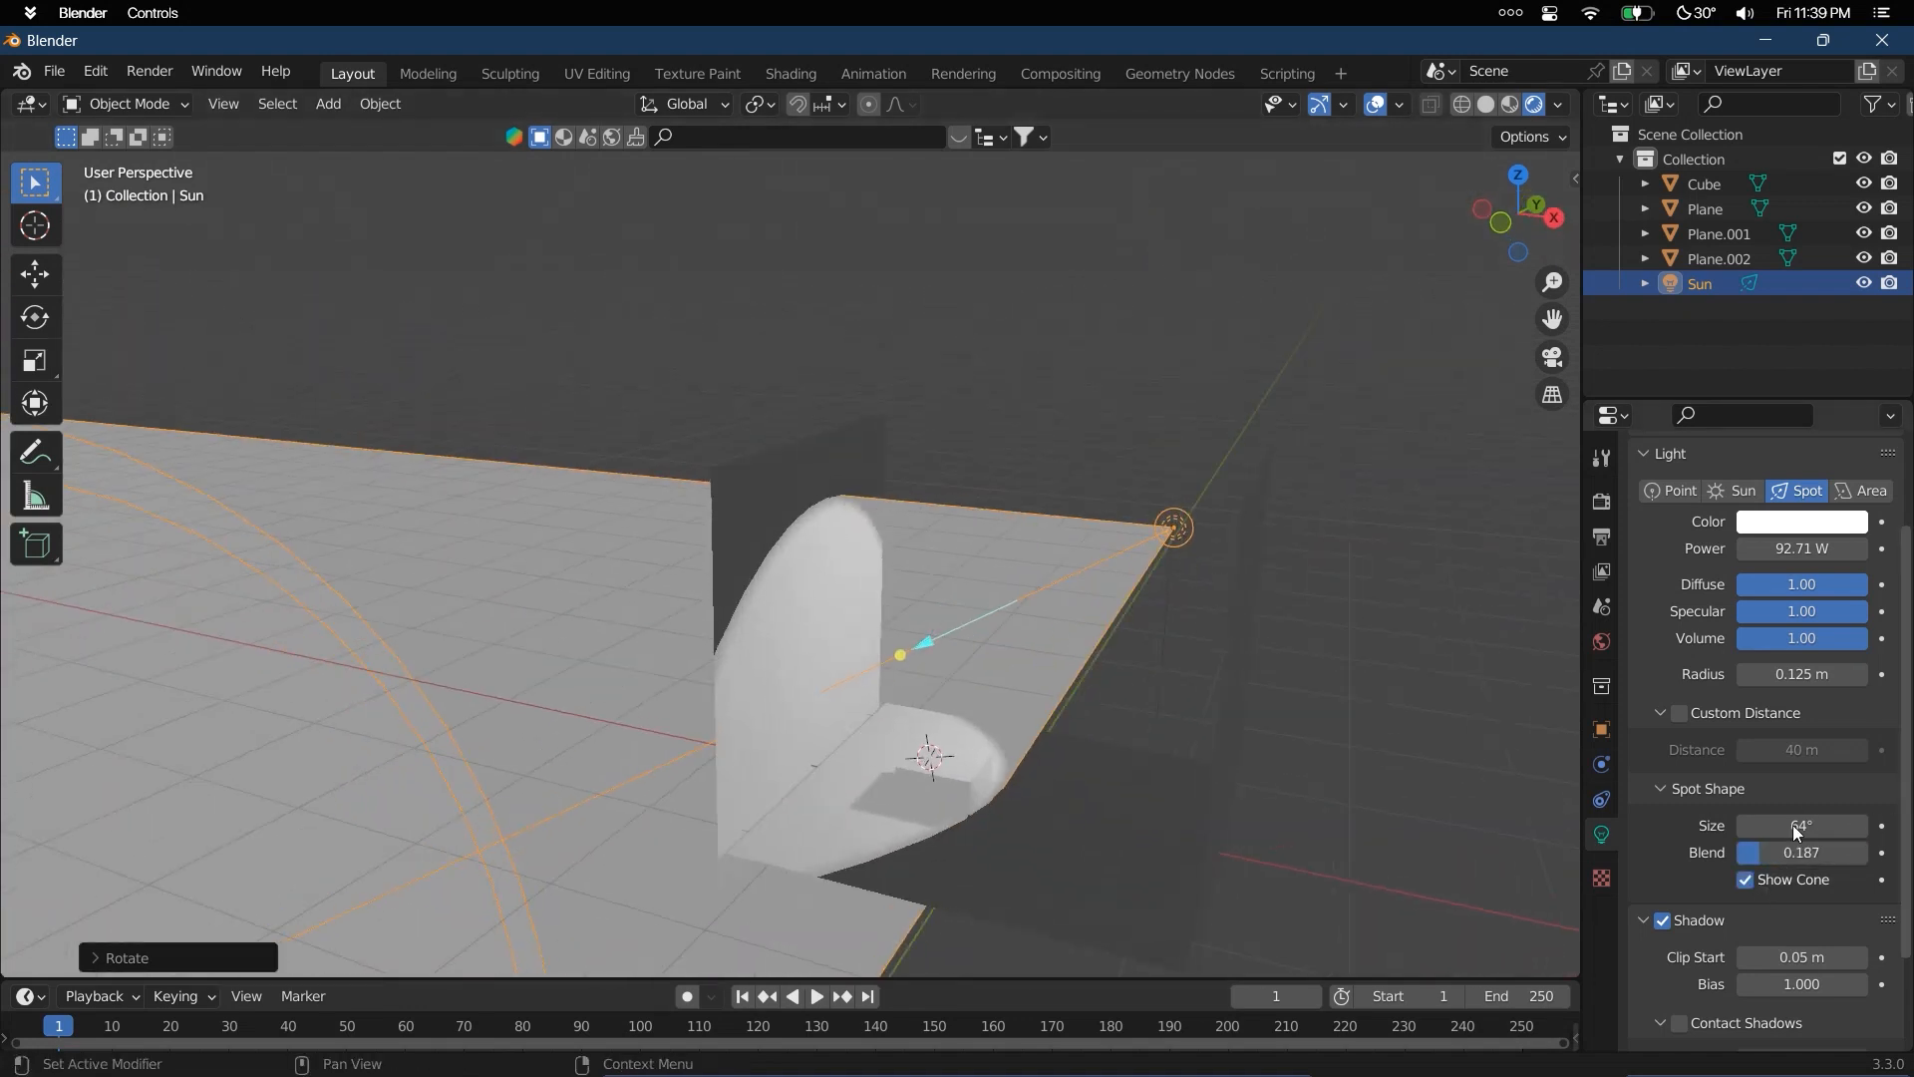
click(1767, 881)
mouse_move(1204, 706)
middle_down()
mouse_move(1120, 715)
mouse_move(1097, 690)
mouse_move(1112, 686)
middle_up()
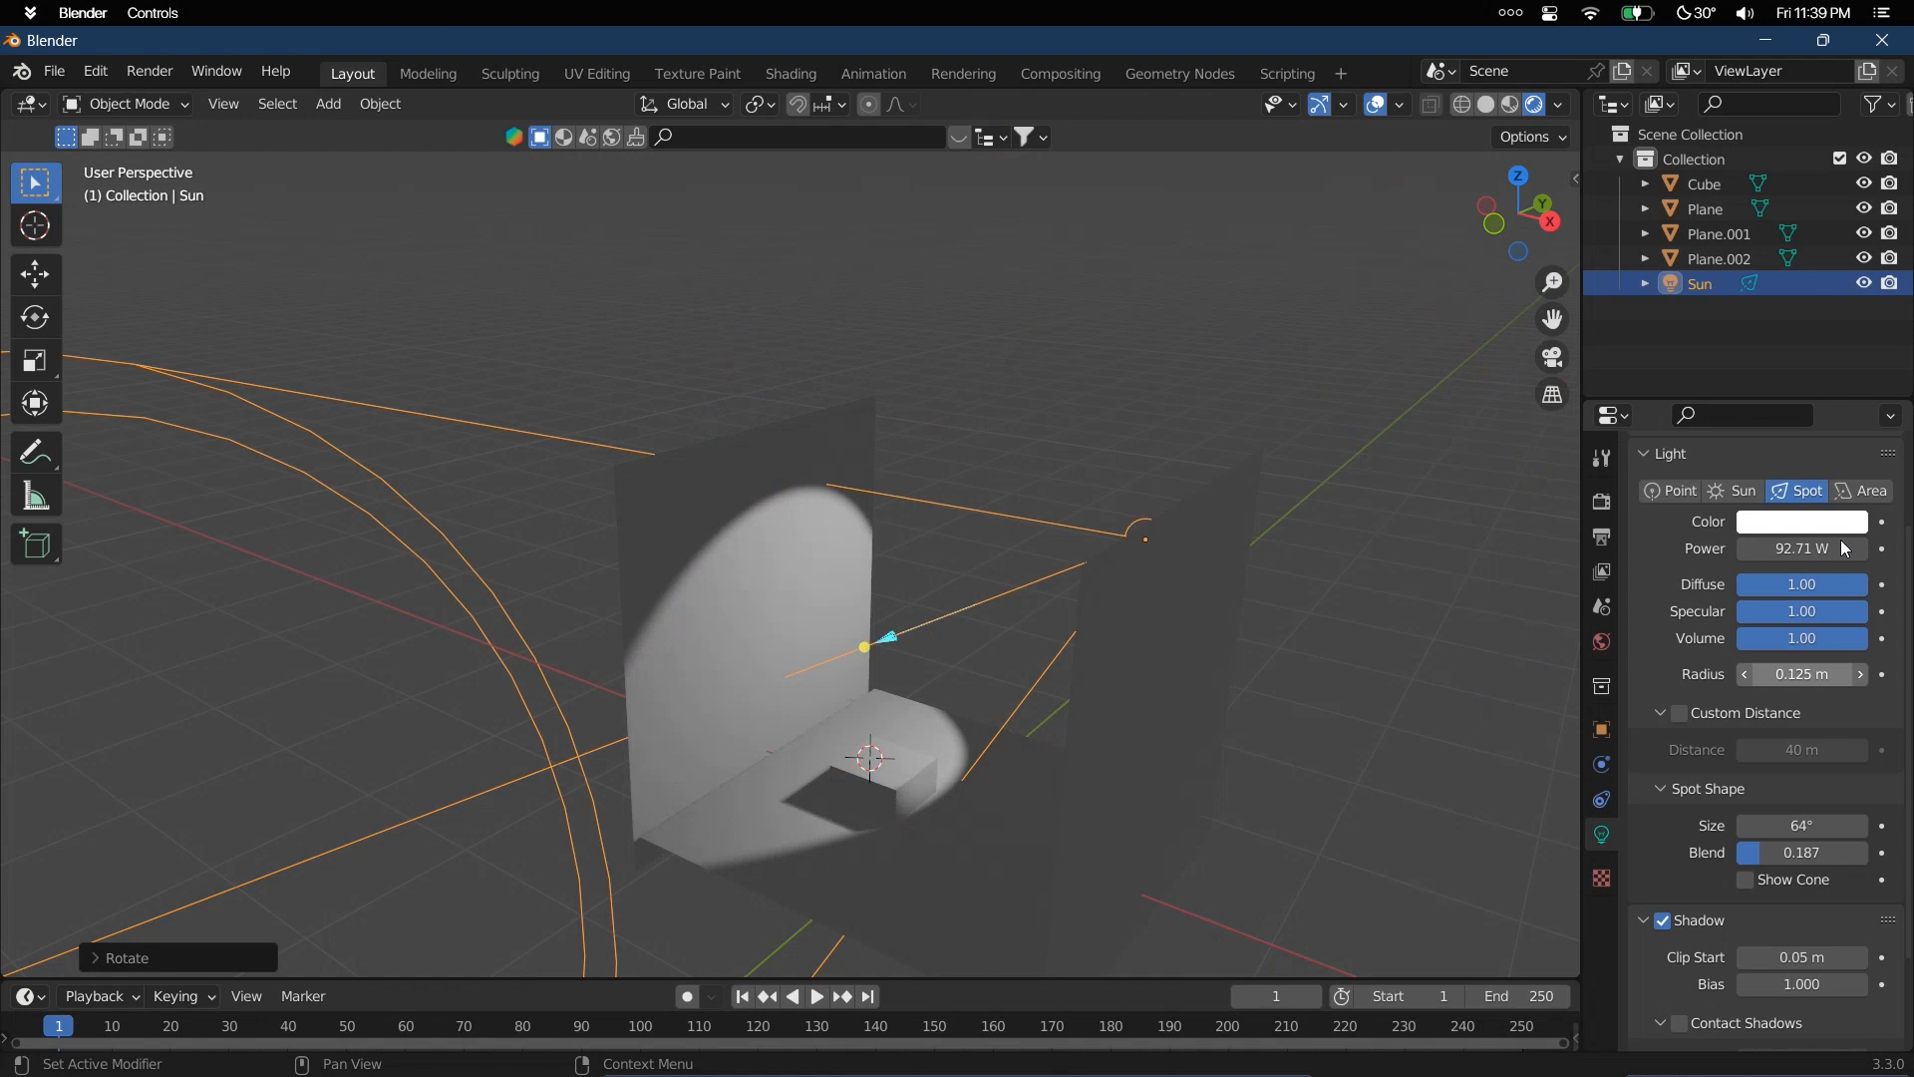
Change the light type to Area and scale the light up to roughly the size of a wall
click(1744, 489)
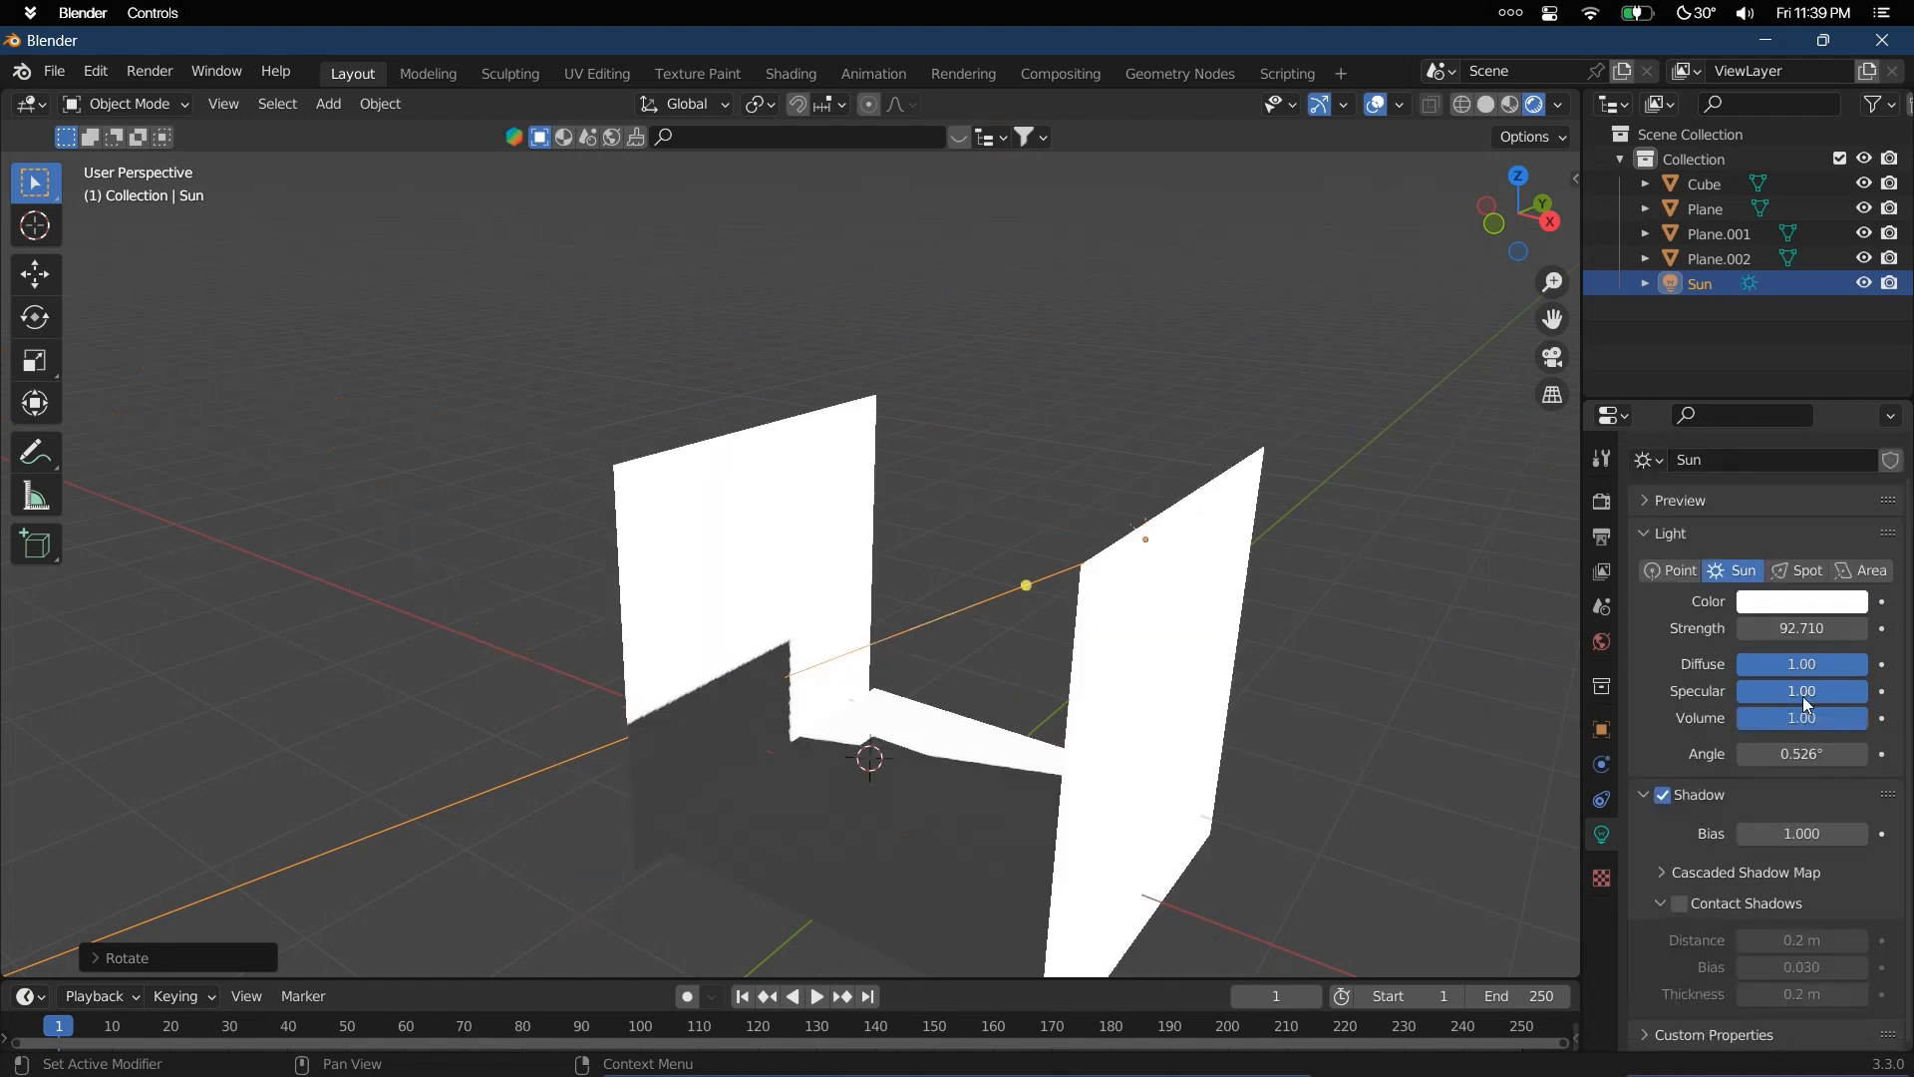
click(1861, 571)
scroll(698, 638, down, 5)
middle_drag(697, 638, 900, 712)
key(s)
click(912, 429)
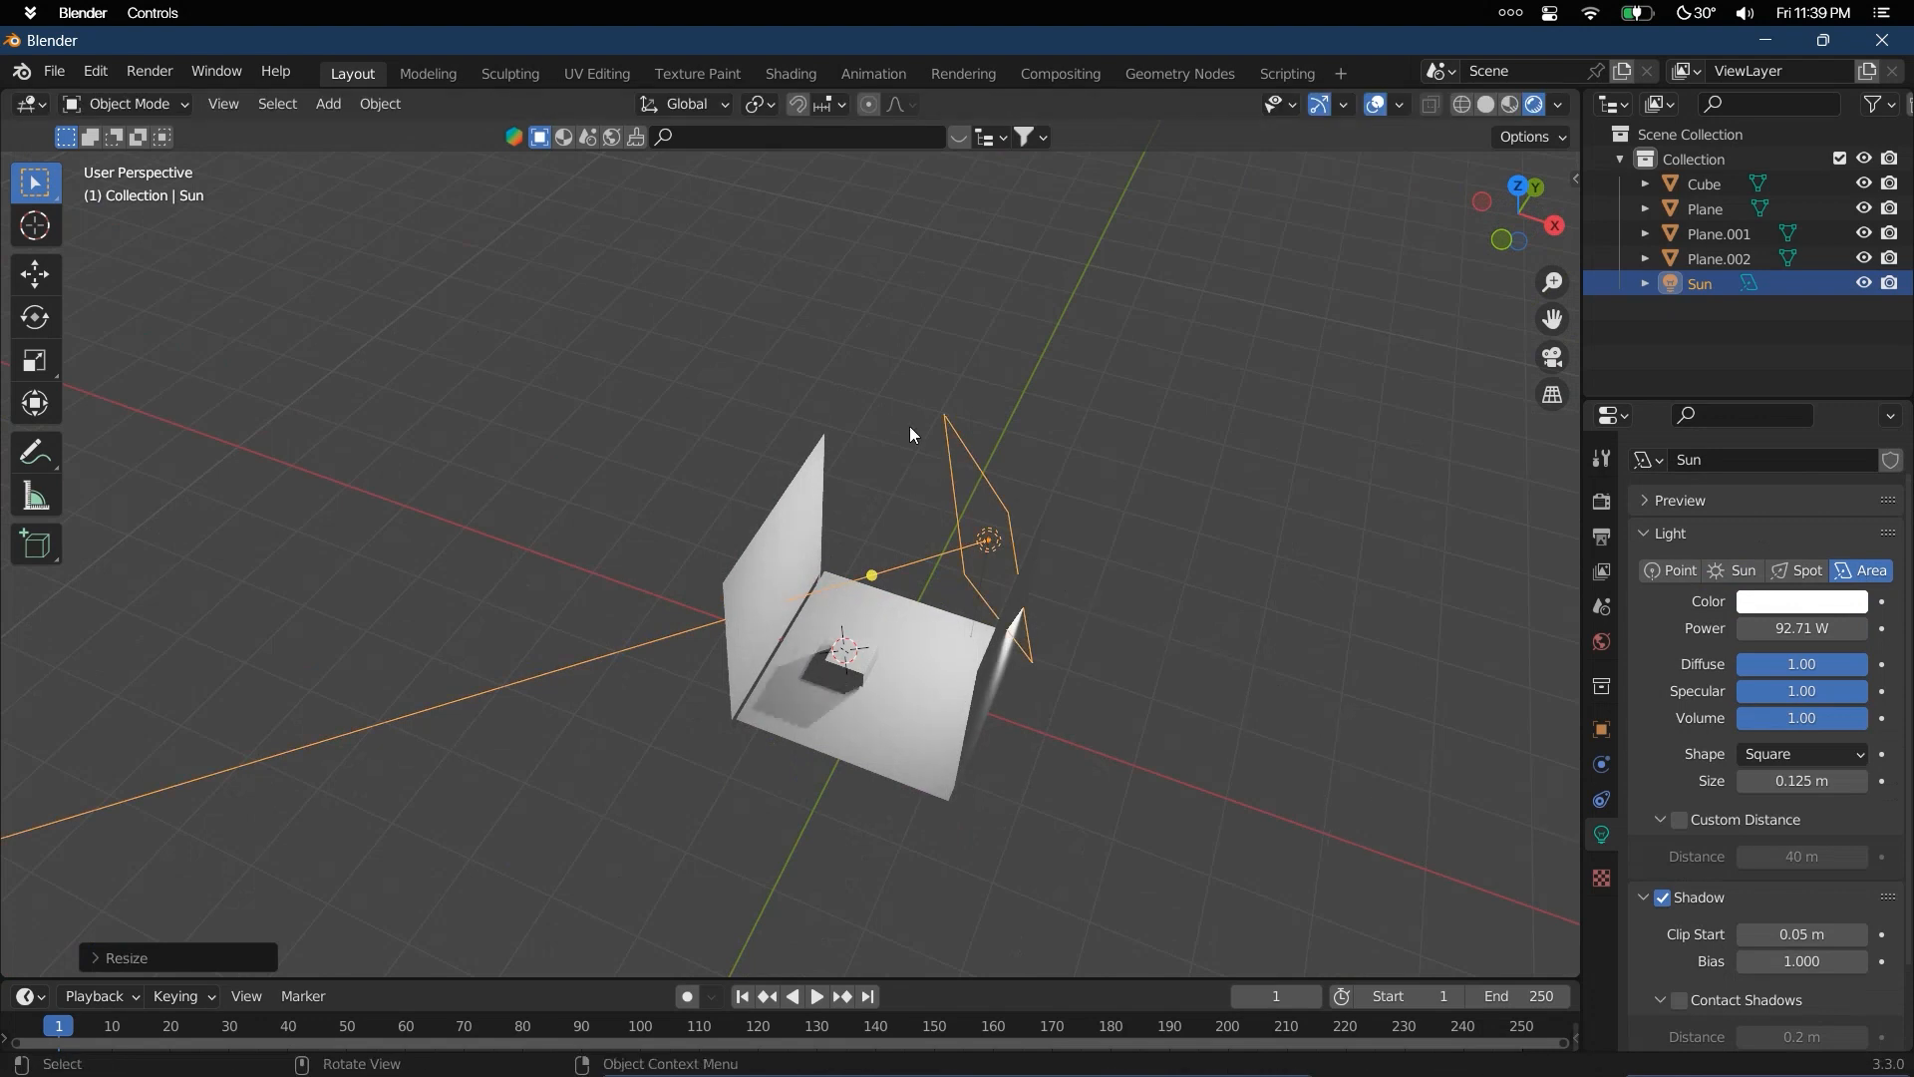
Rotate the area light about the Z axis and reposition it beside the open end of the planes
middle_drag(912, 429, 1051, 592)
key(r)
key(z)
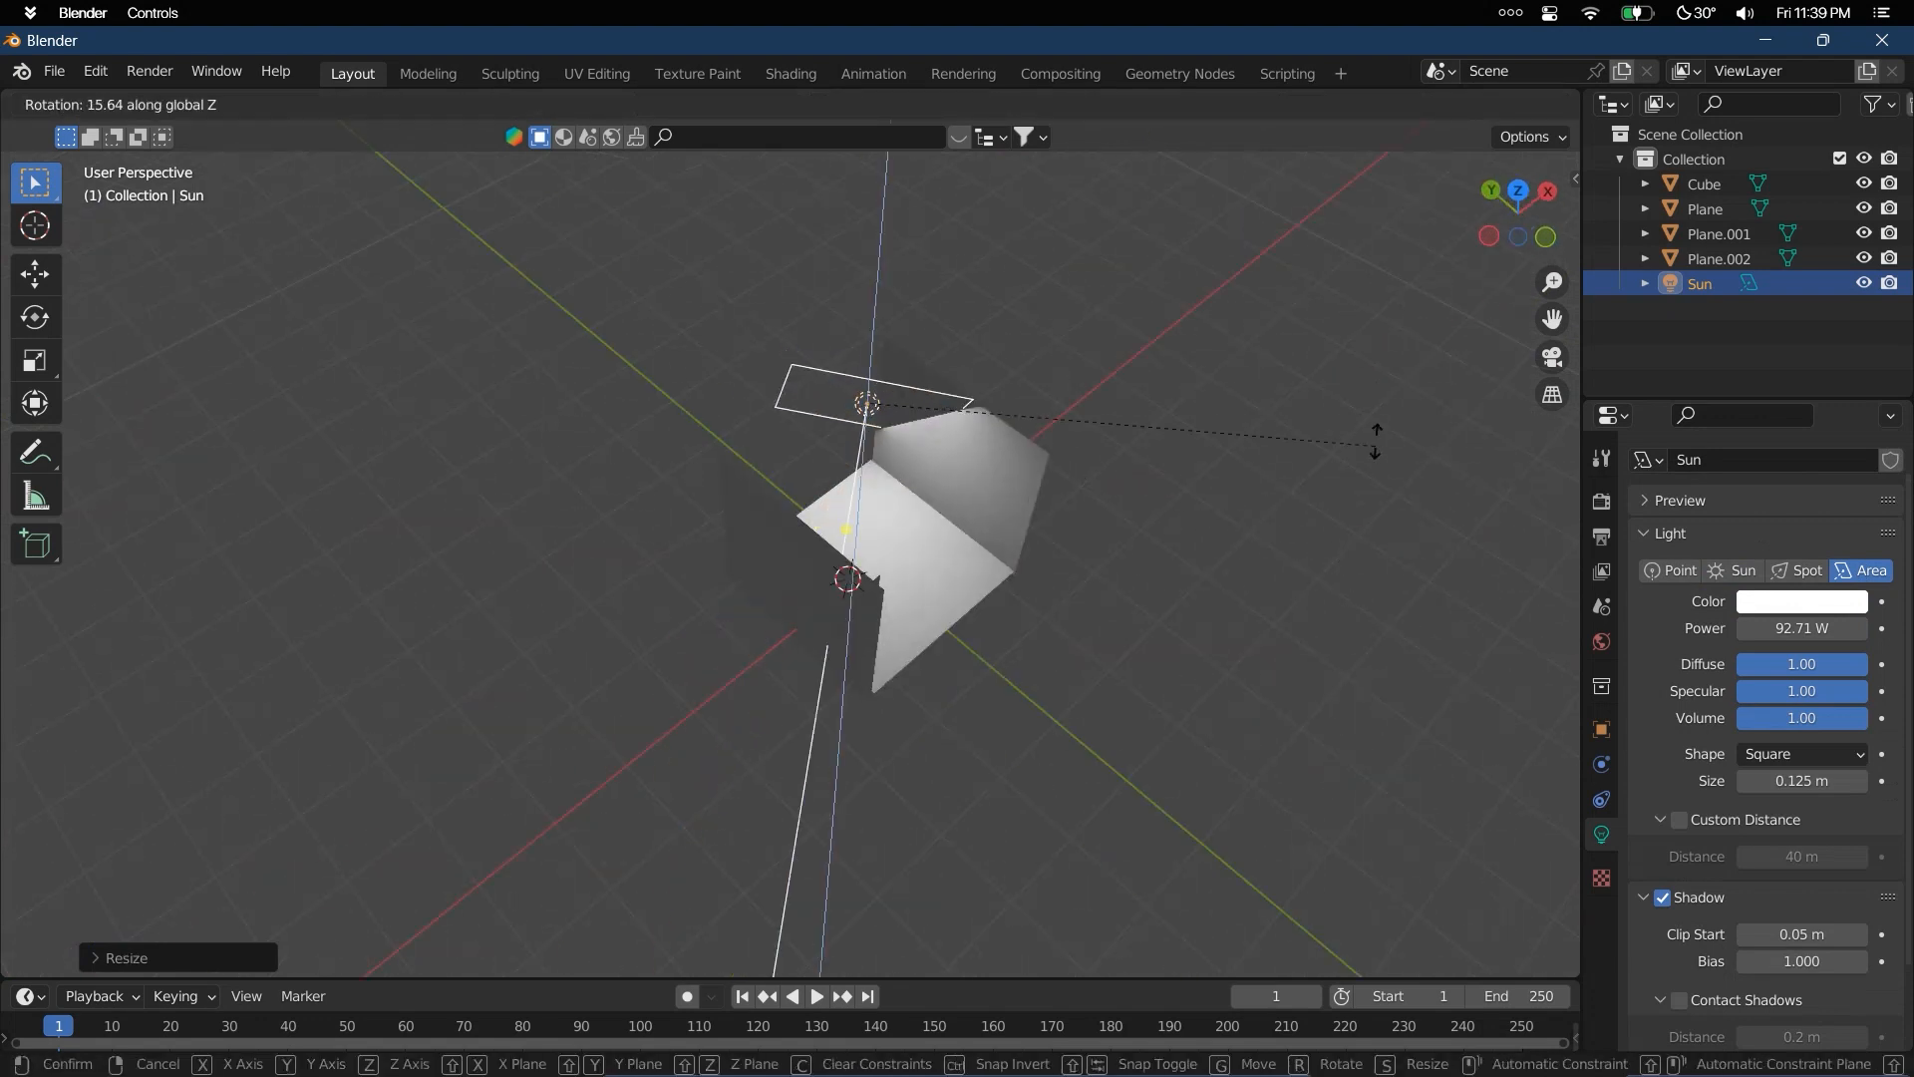
click(1242, 489)
middle_drag(1243, 489, 1026, 832)
key(g)
click(686, 608)
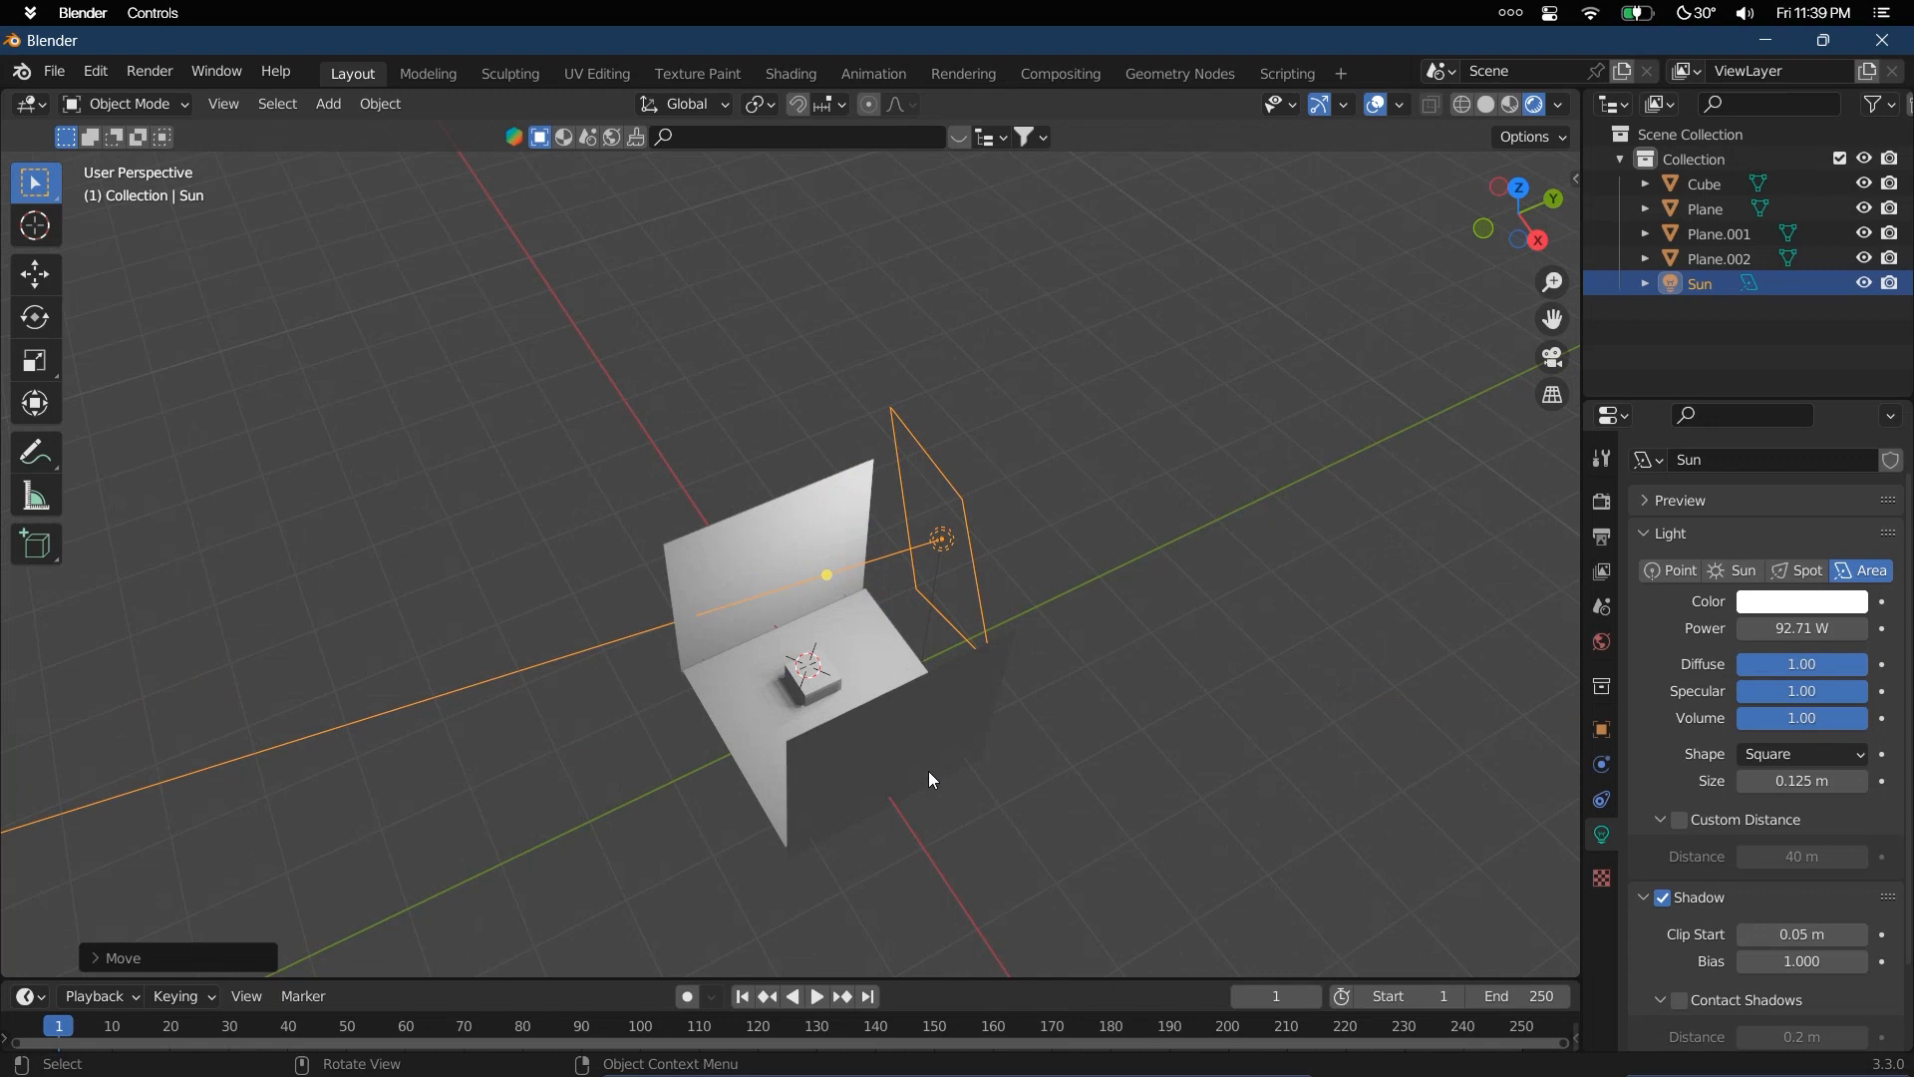
Compare the lighting with the Point type and return the light to Area
middle_drag(934, 780, 897, 698)
scroll(1751, 797, down, 2)
scroll(1725, 639, up, 3)
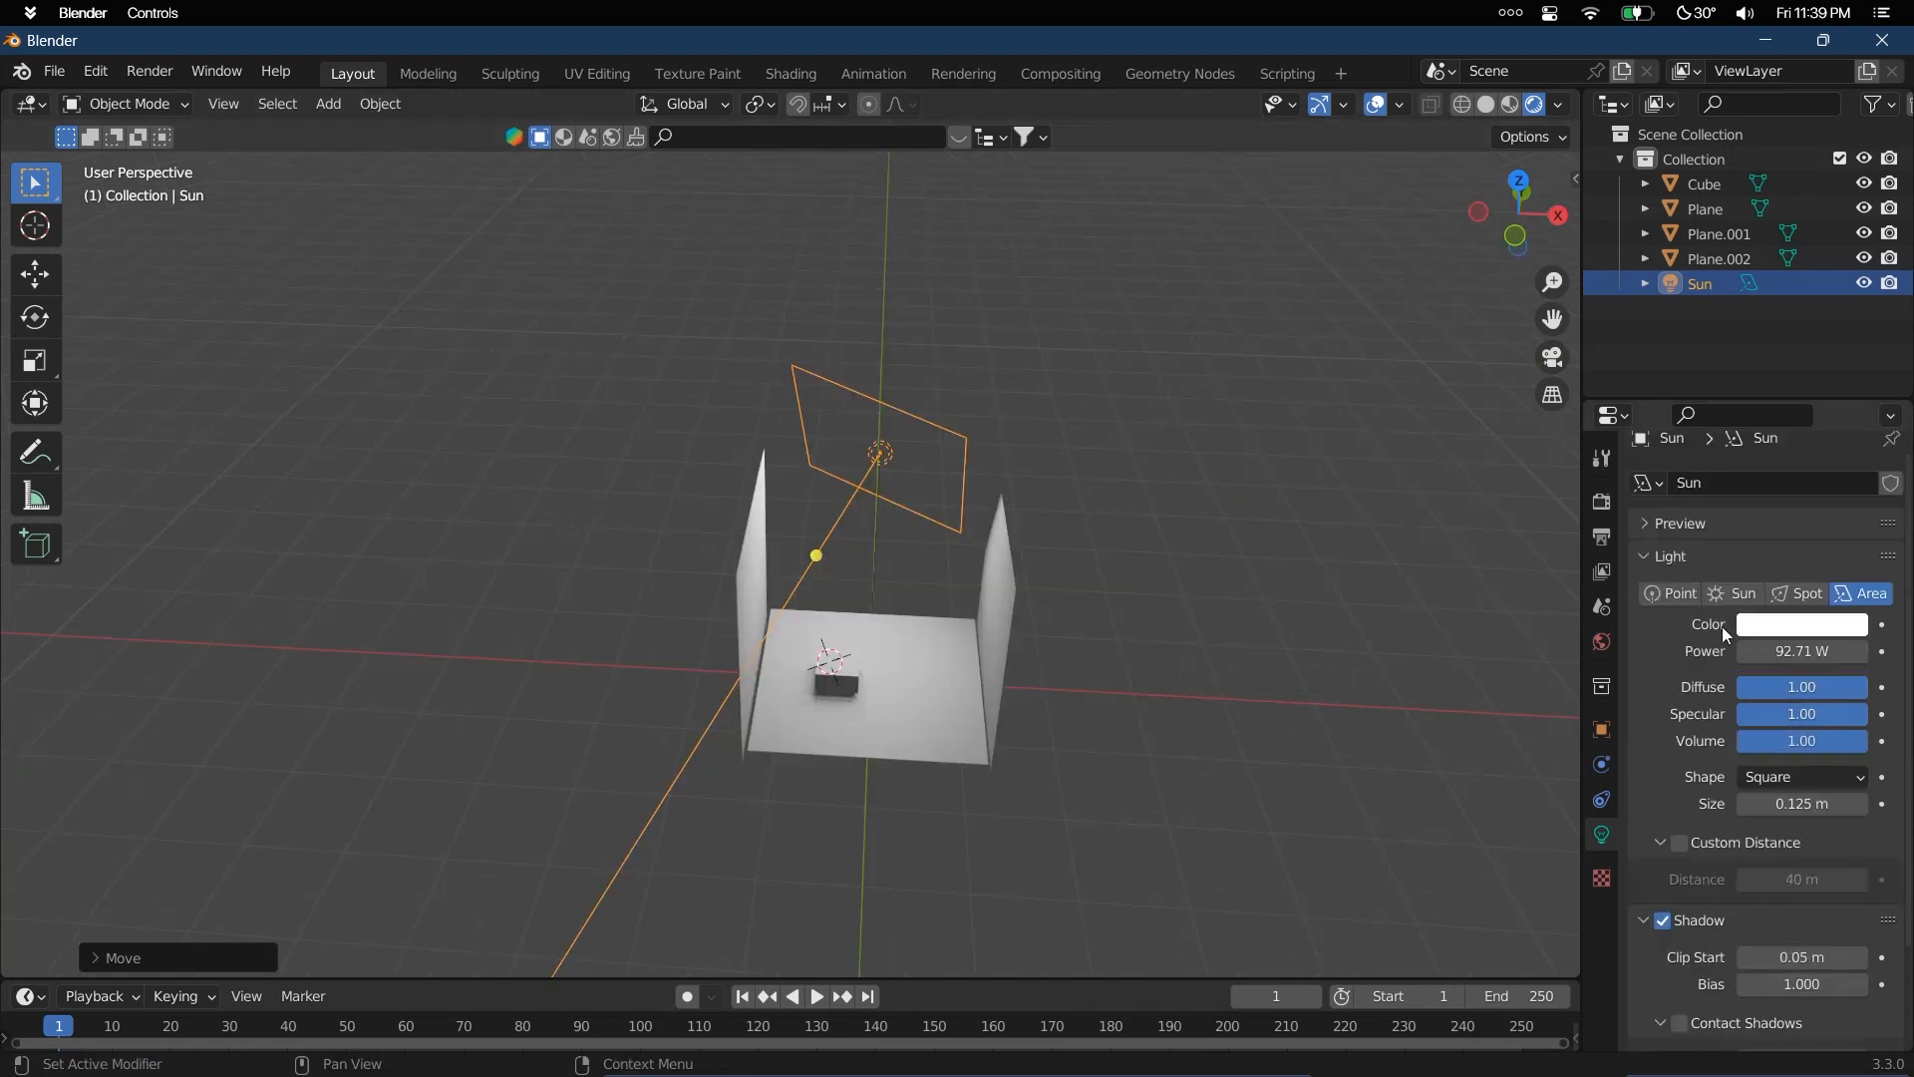
click(1674, 591)
click(1872, 597)
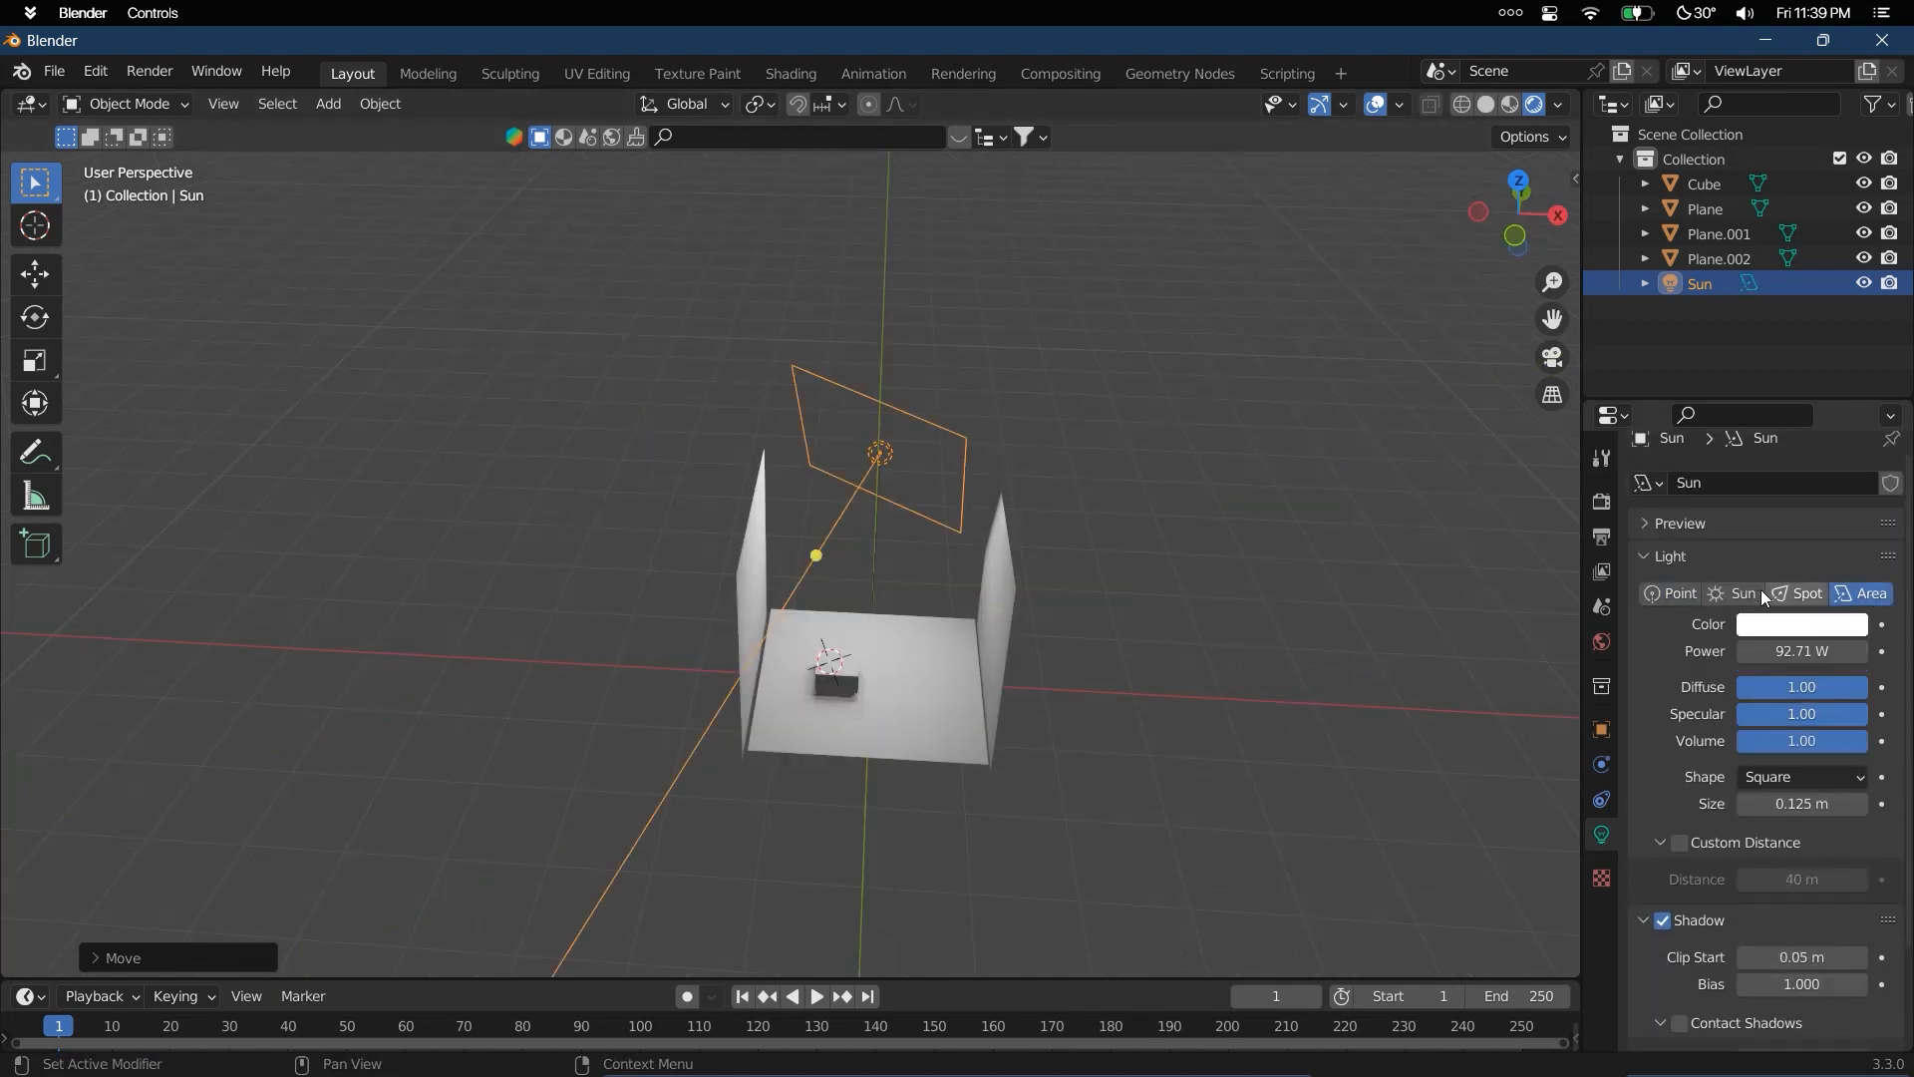
Try the Rectangle and Disk shapes on the area light and set its shape to Ellipse
click(1788, 781)
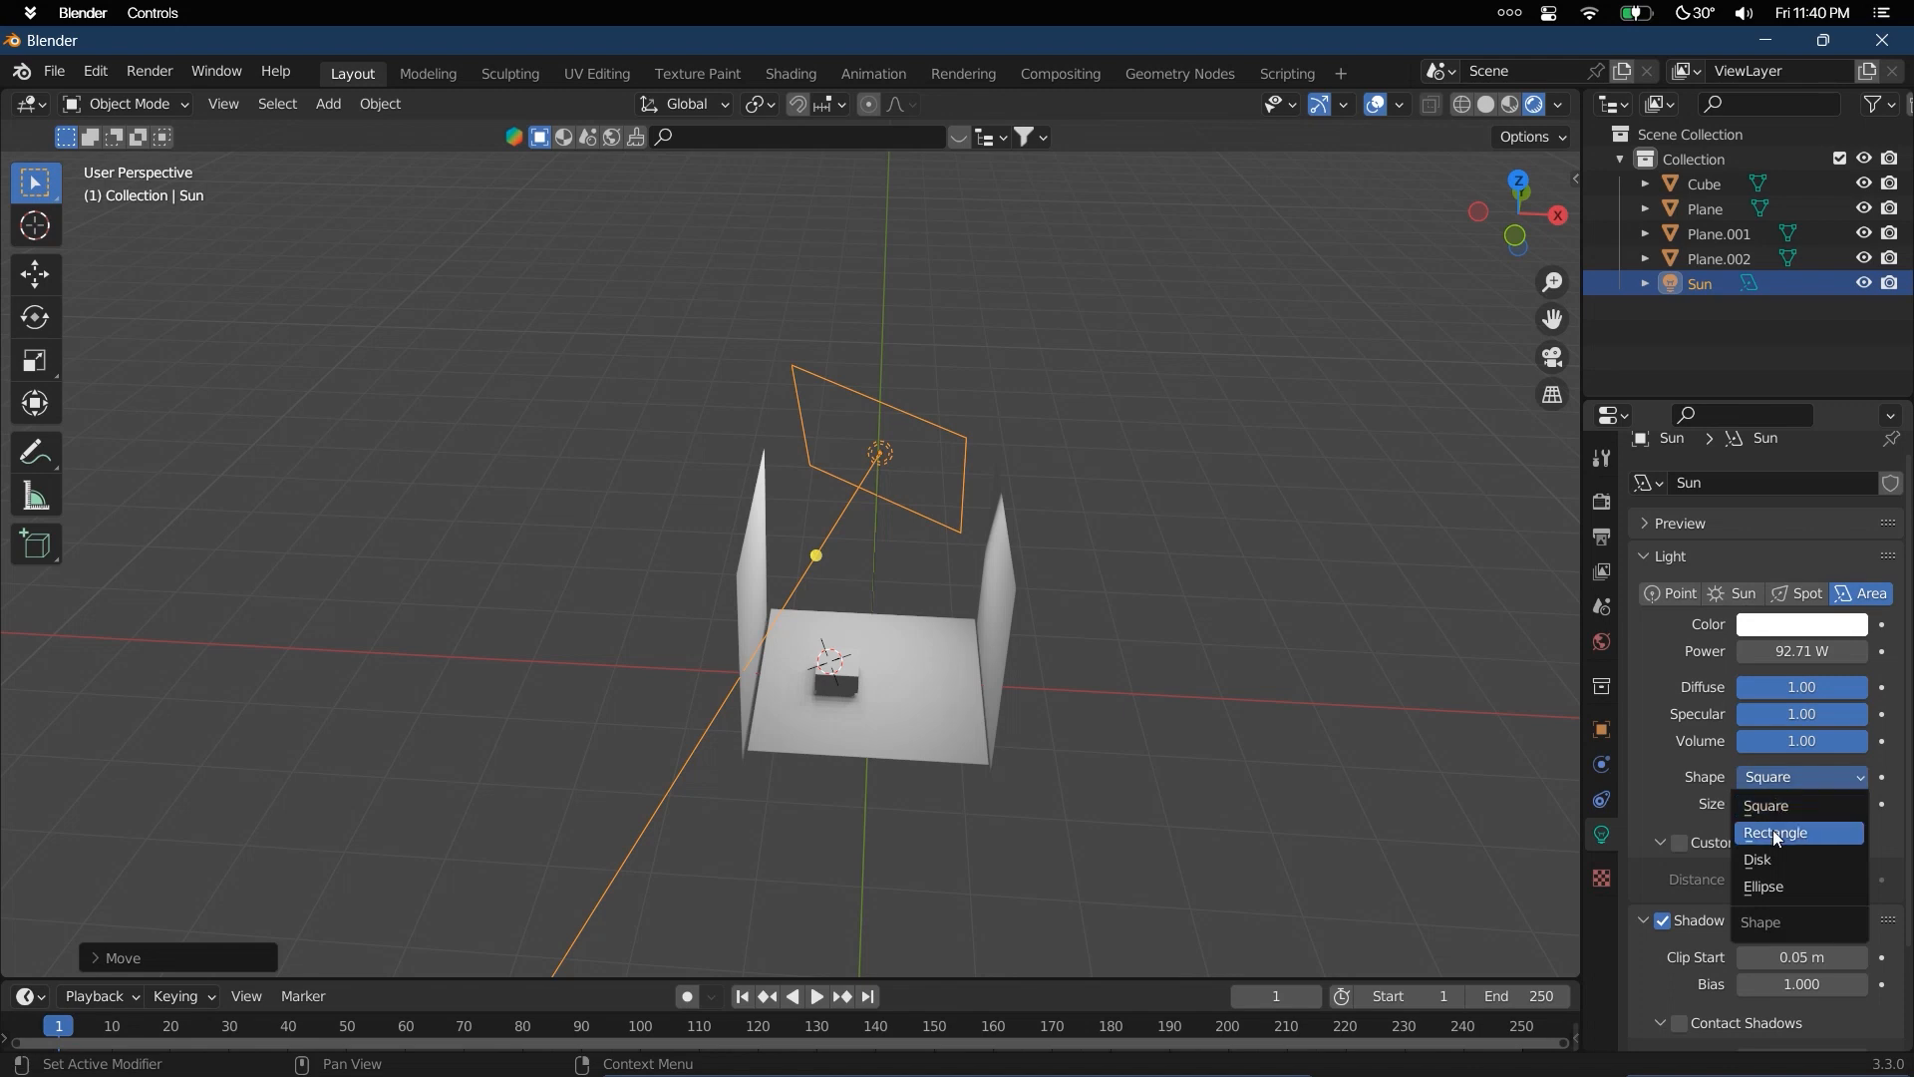
click(1775, 833)
click(1813, 780)
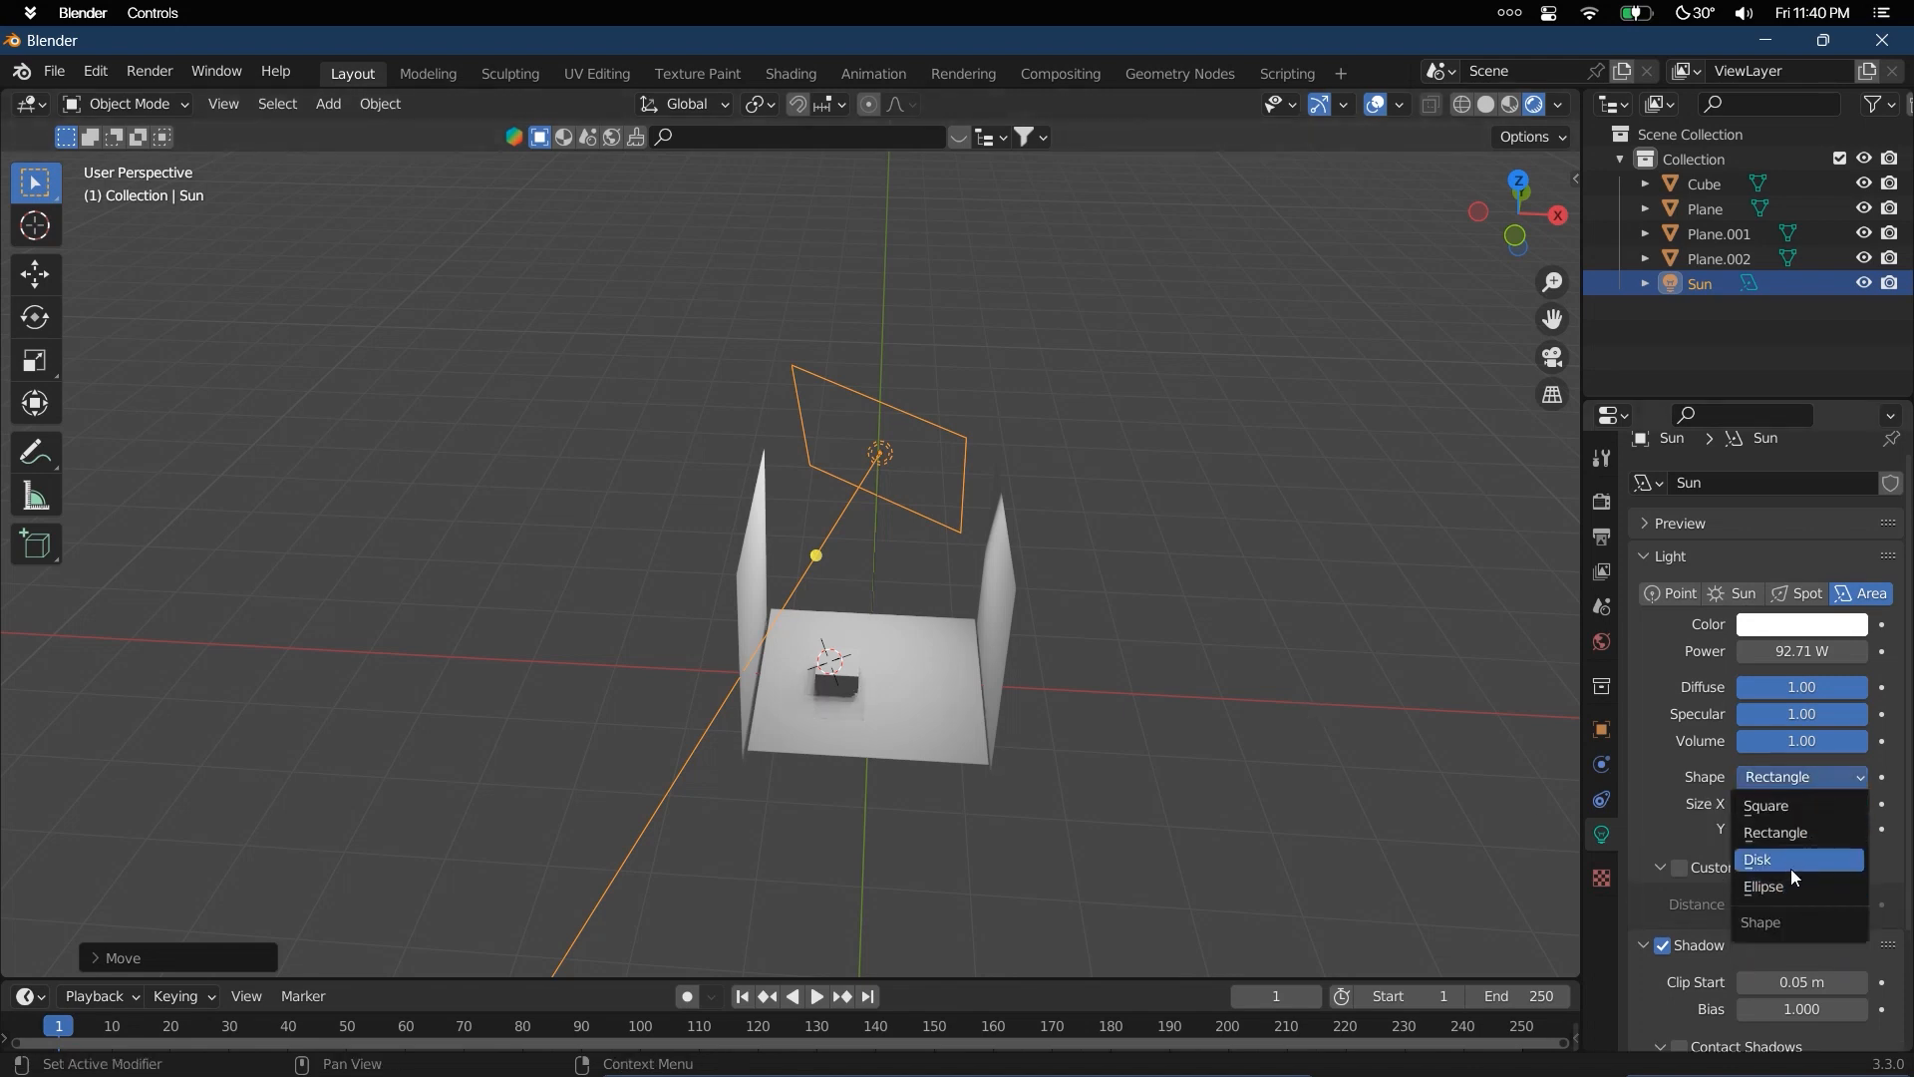
click(1797, 874)
click(1791, 784)
click(1798, 887)
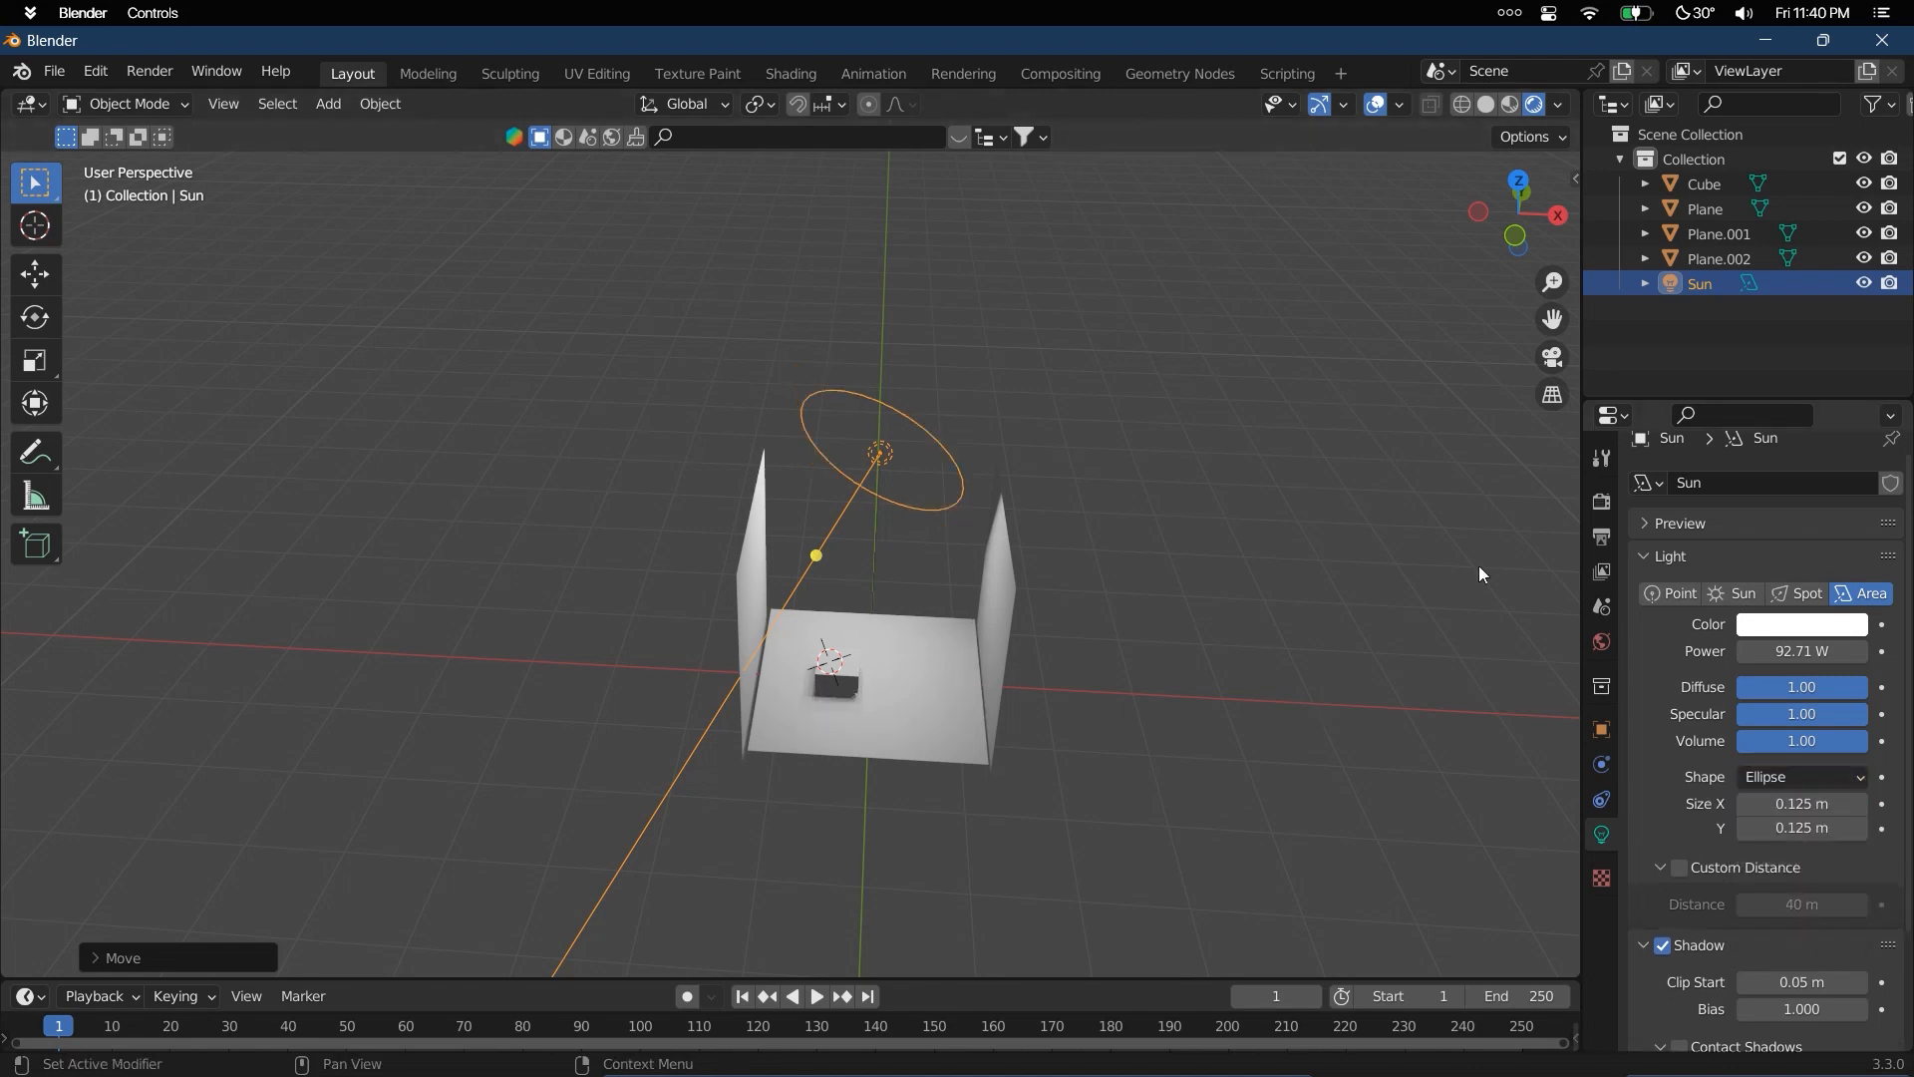
Move the area light along Z and delete it from the scene
scroll(1071, 624, up, 2)
scroll(1093, 595, down, 1)
key(g)
key(z)
key(z)
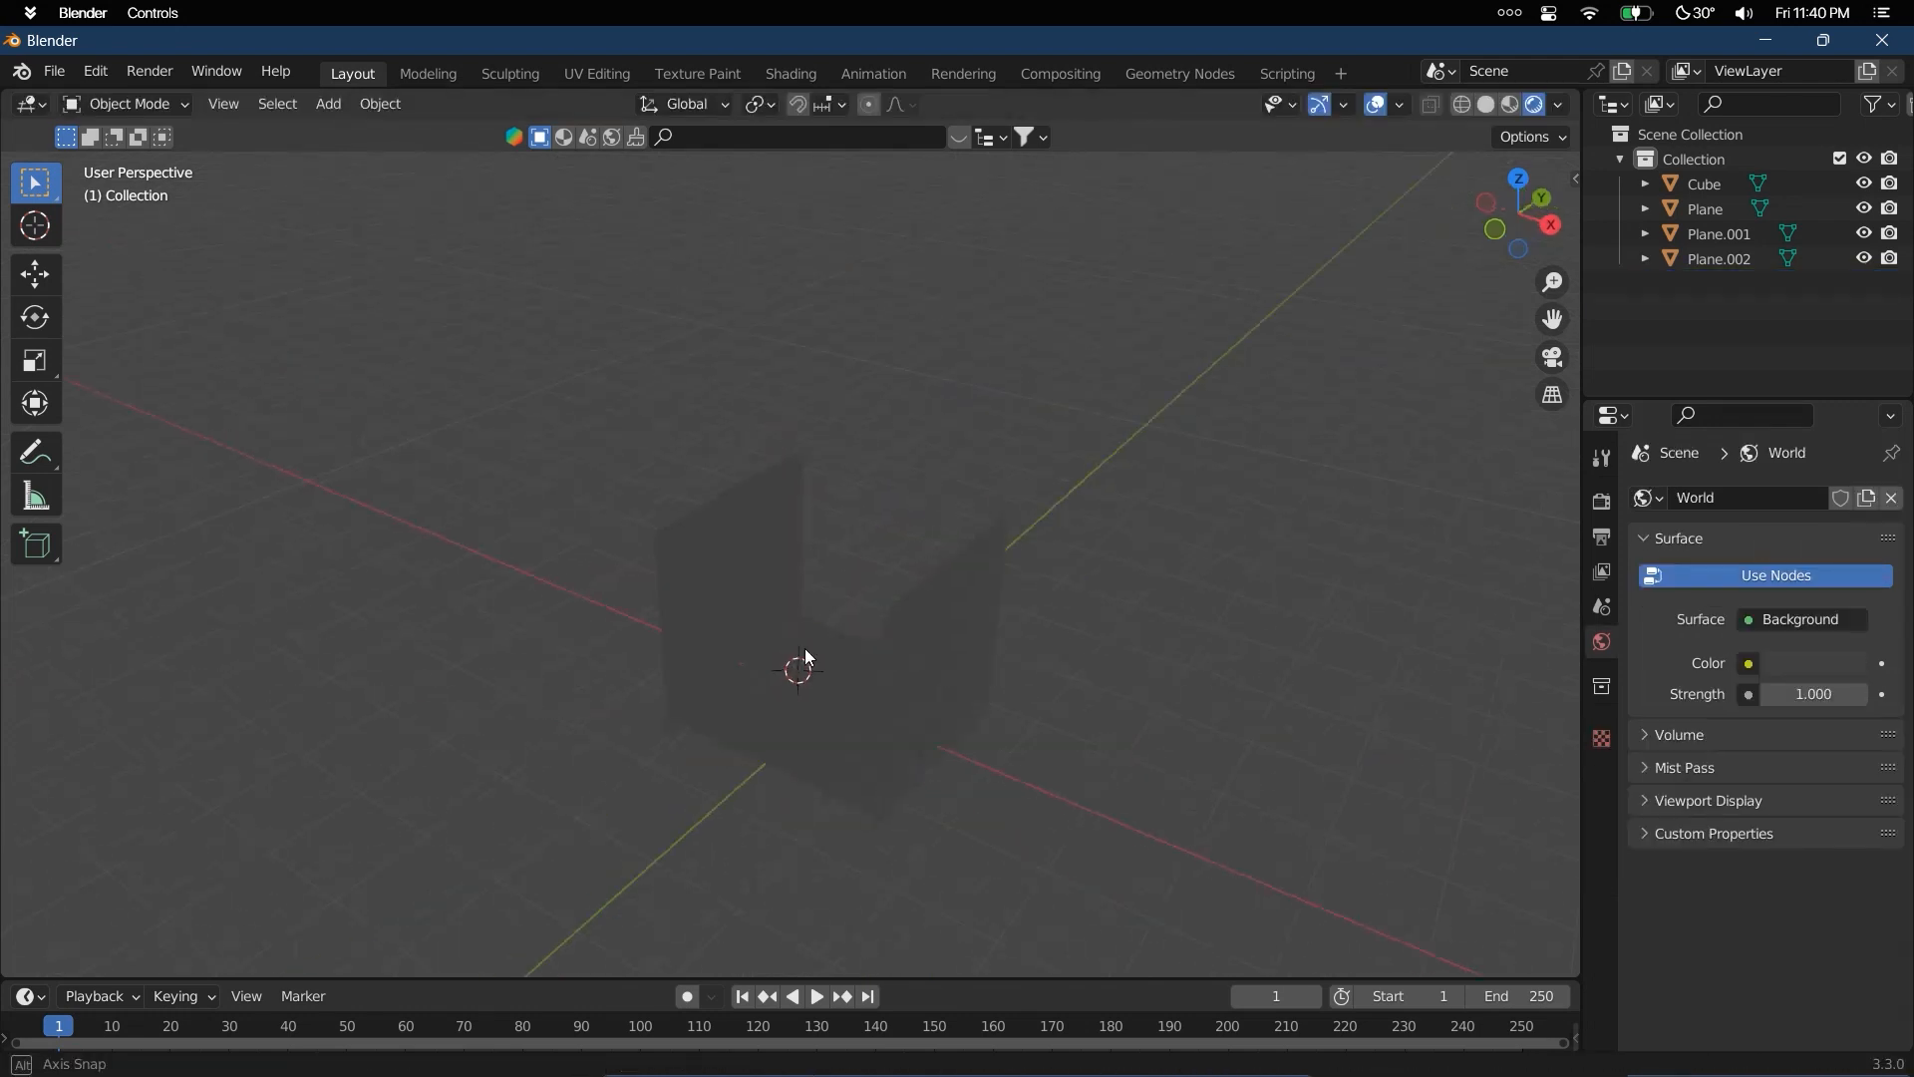
middle_drag(805, 648, 850, 598)
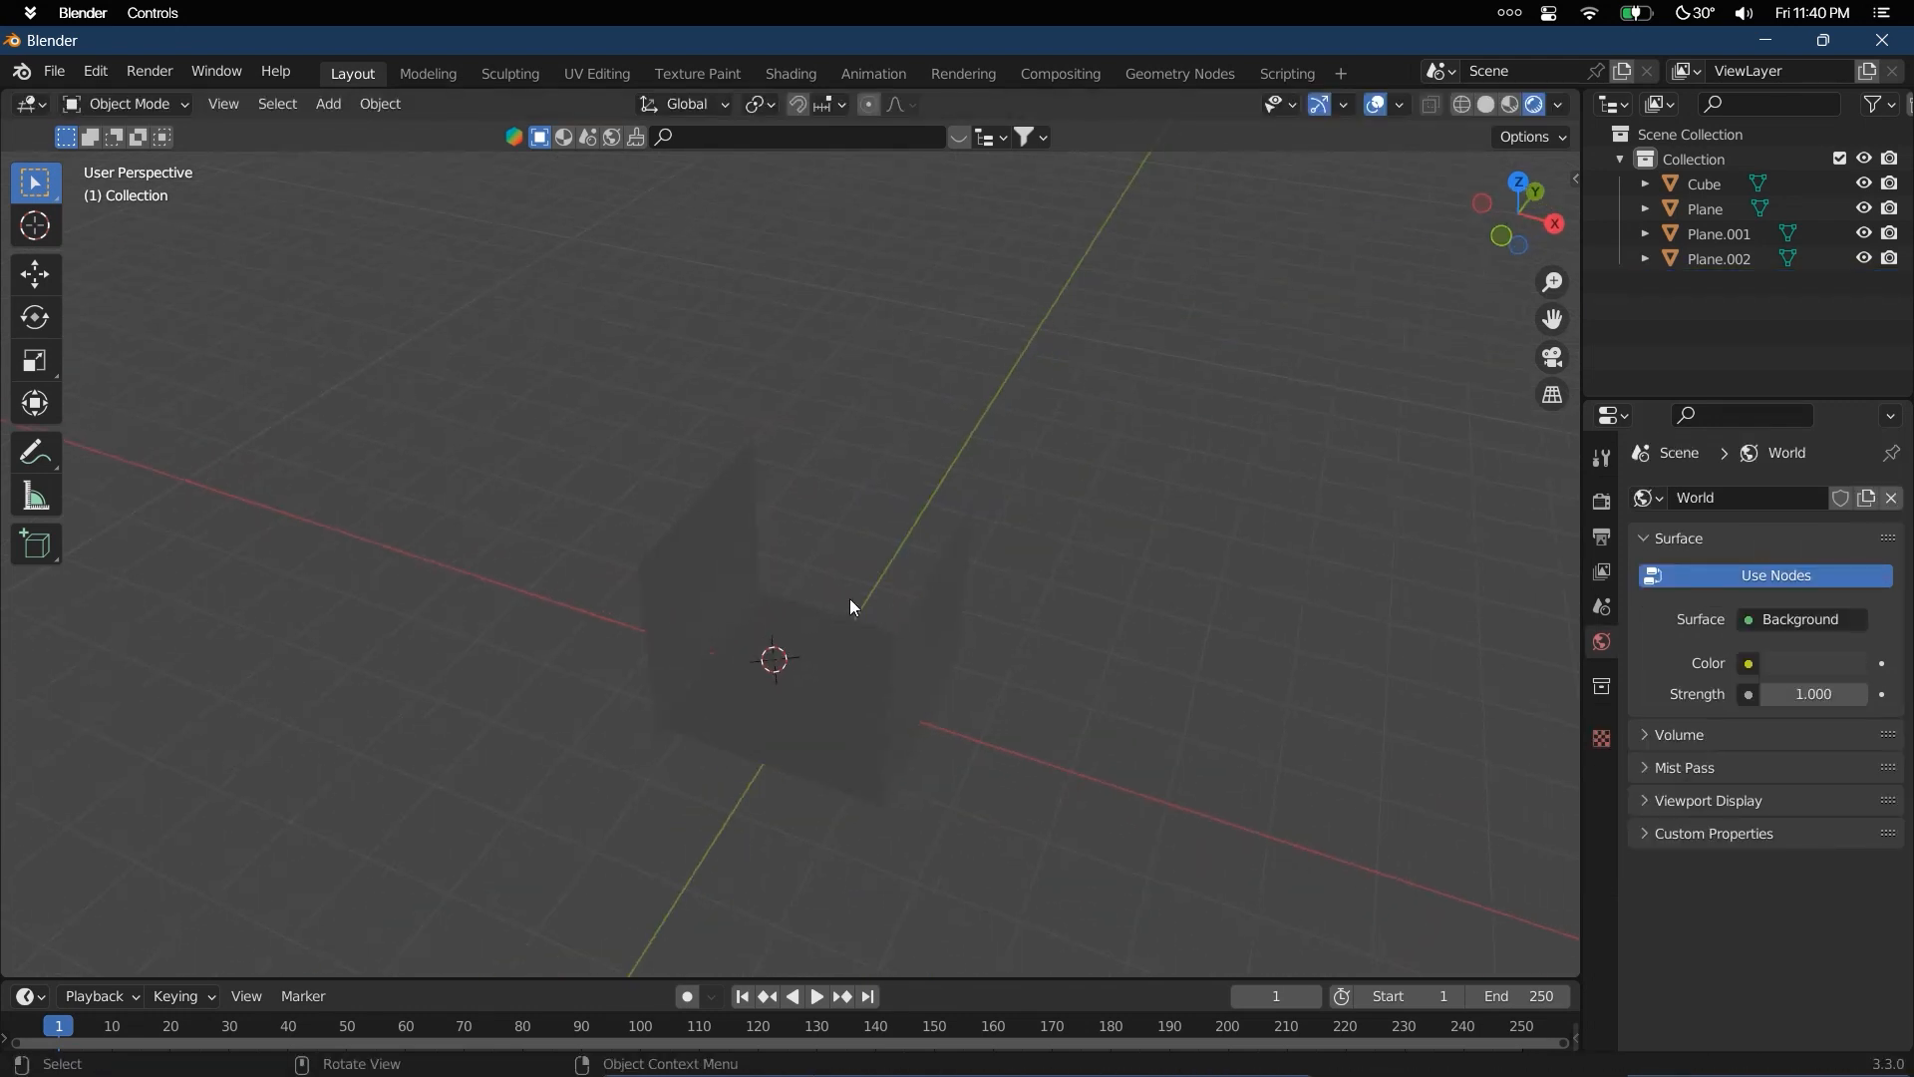
drag(383, 368, 1051, 810)
key(shift+s)
click(1019, 834)
middle_drag(744, 708, 820, 867)
click(899, 860)
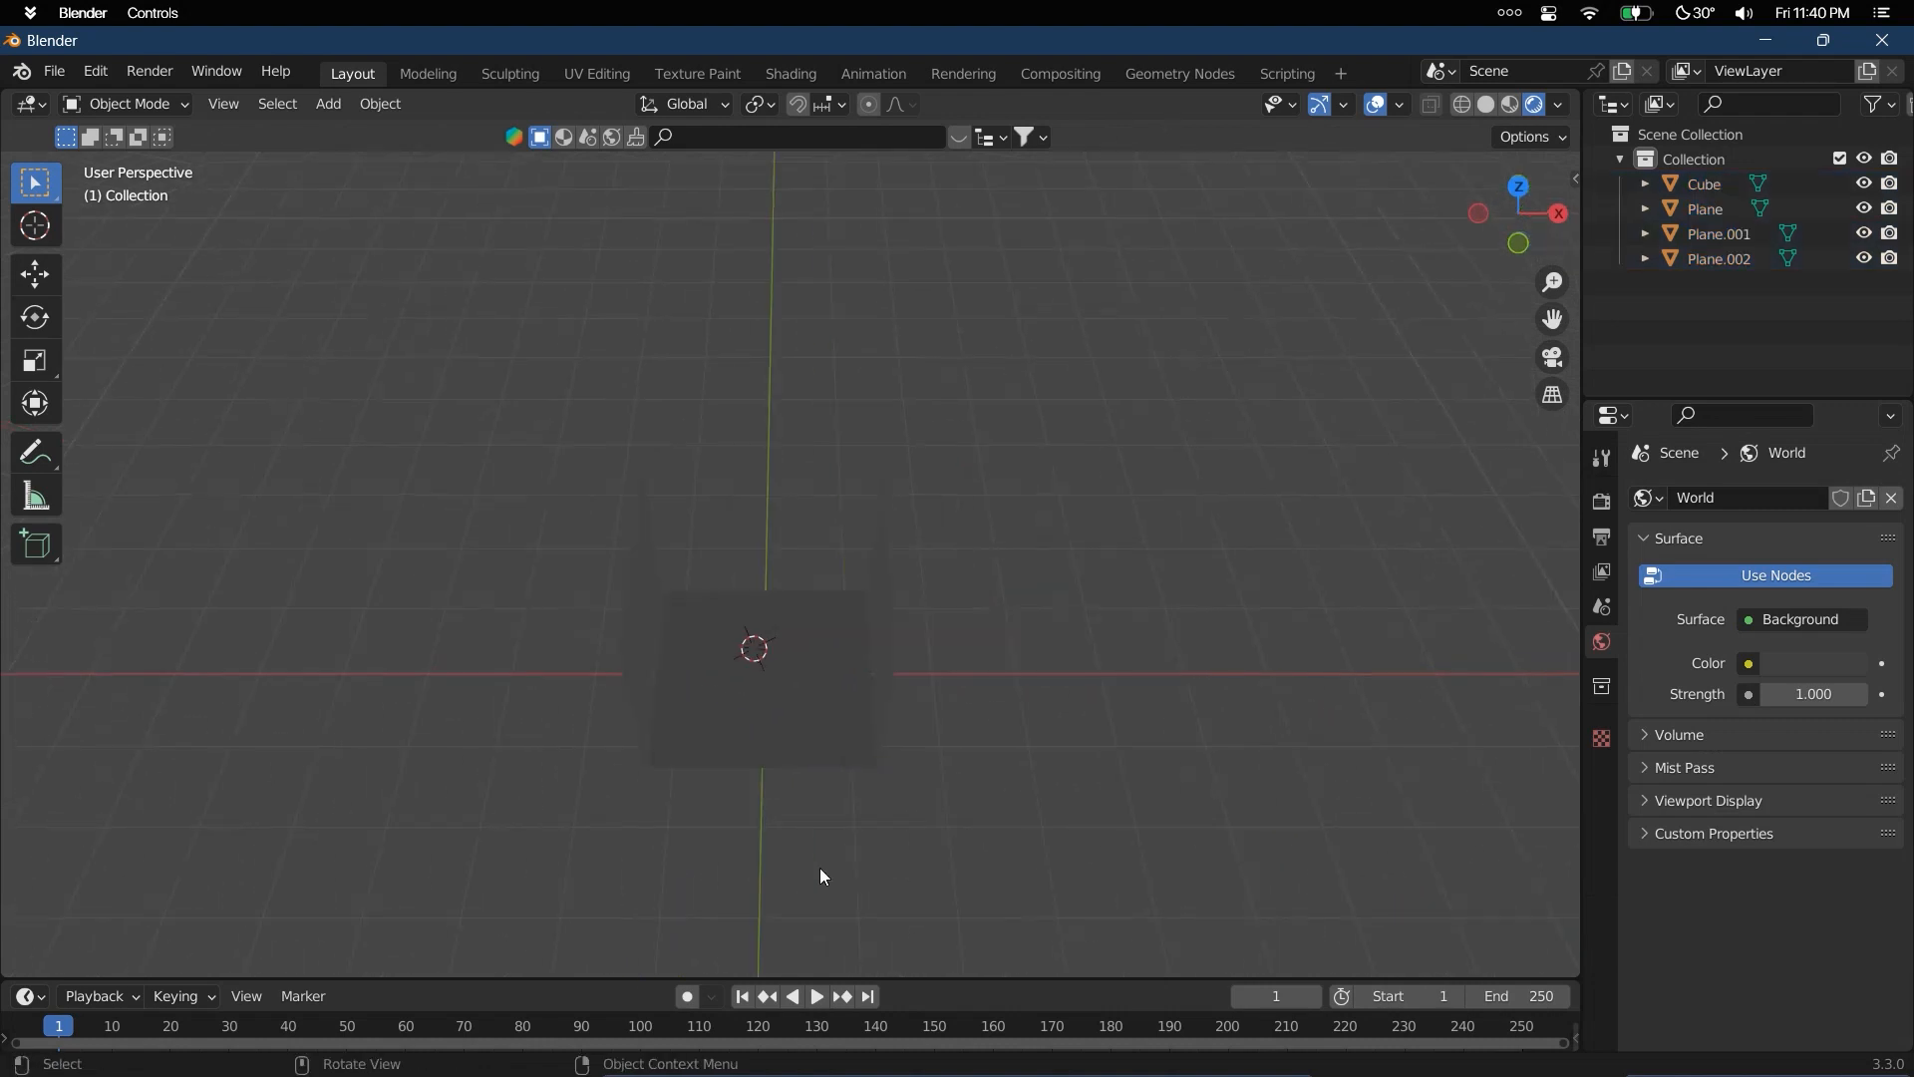
Browse the HDR assets in the asset library and download the Krasinski Palace HDRI as the world background
click(615, 138)
mouse_move(888, 261)
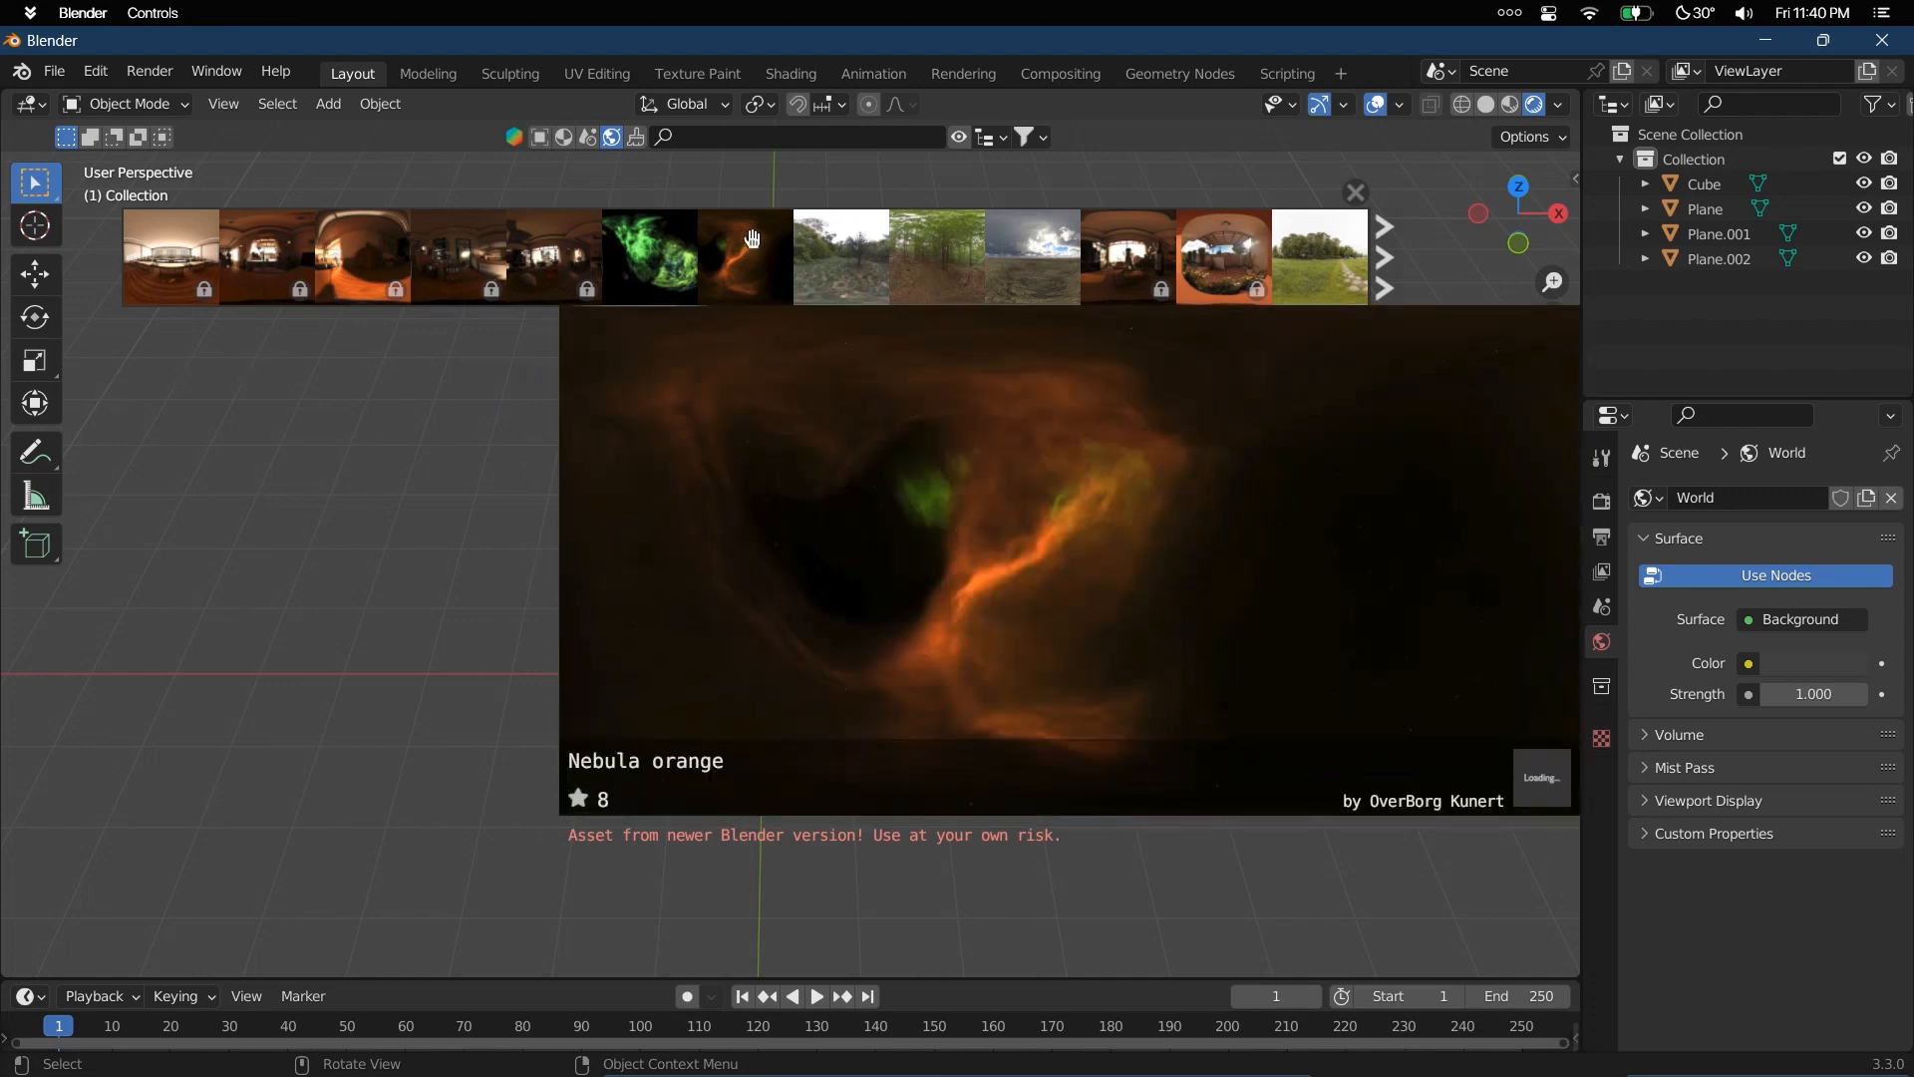
scroll(847, 244, down, 6)
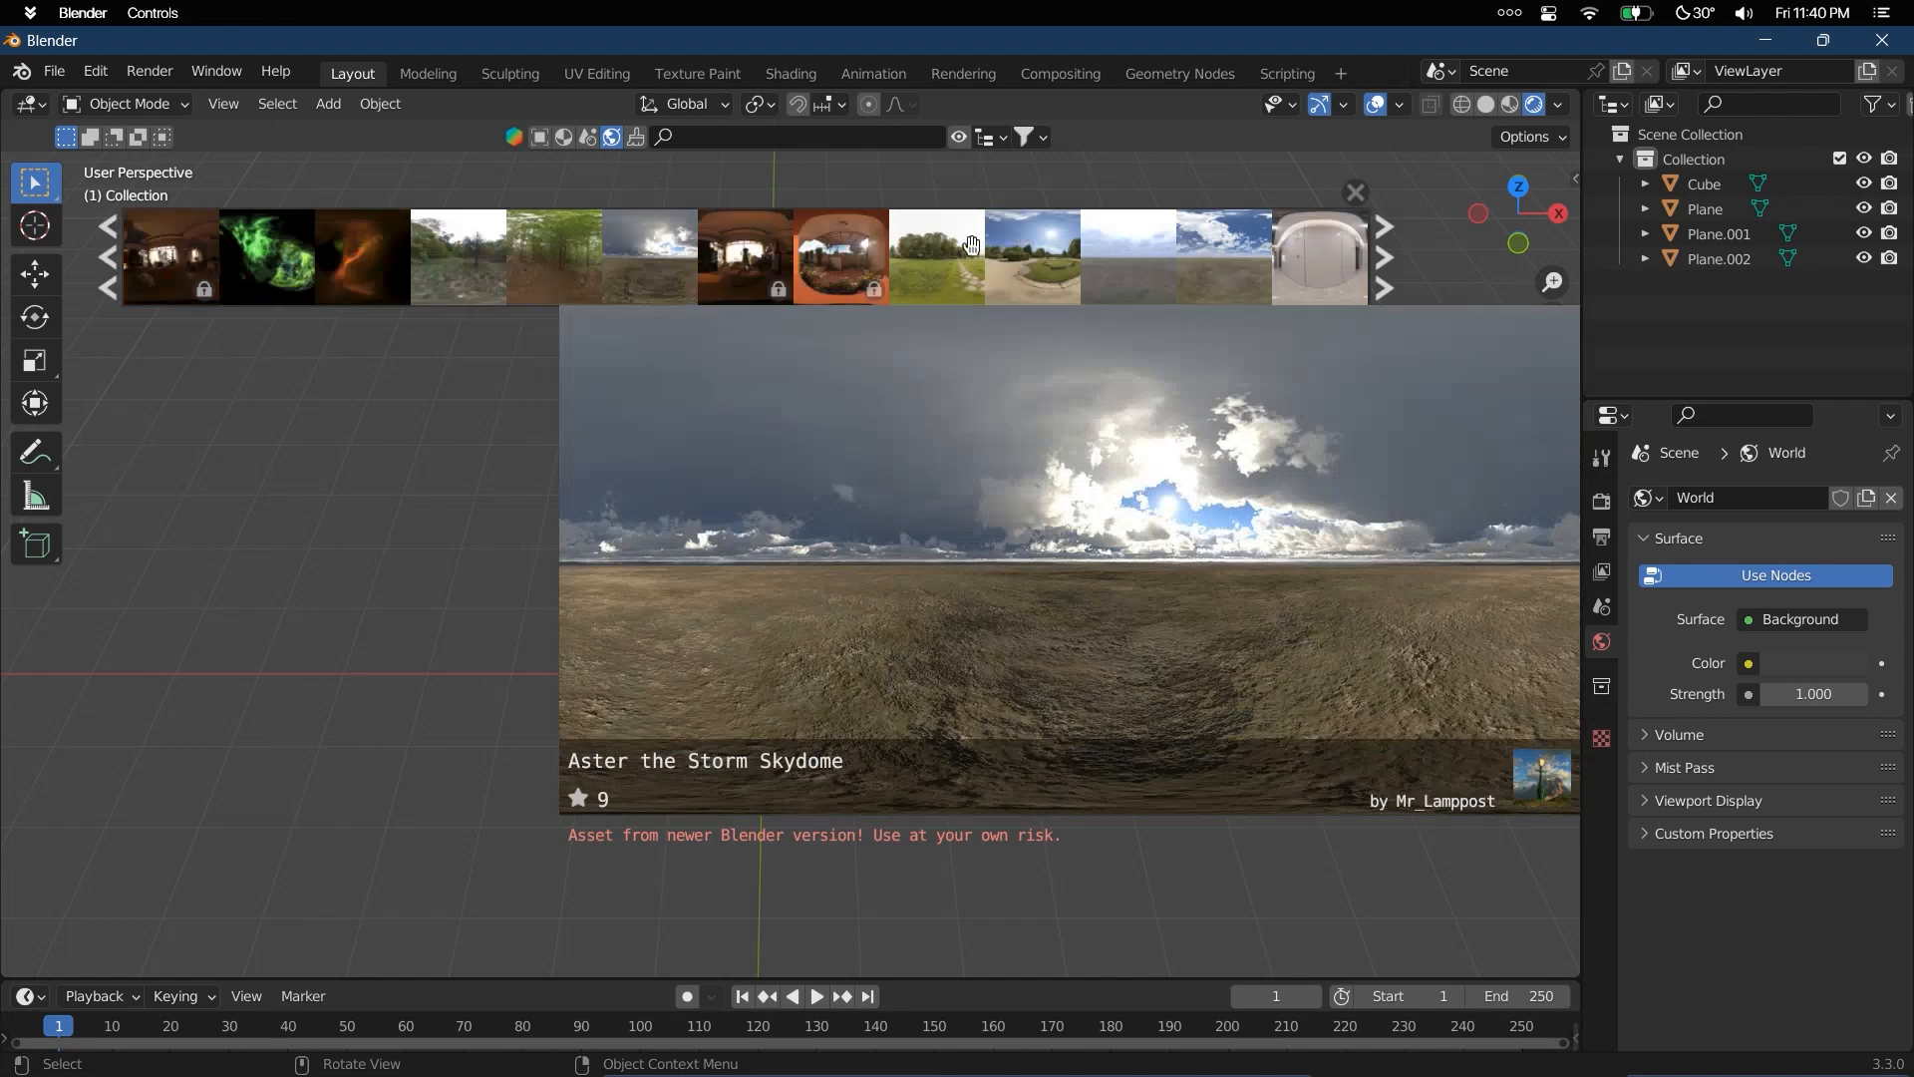
scroll(847, 246, down, 2)
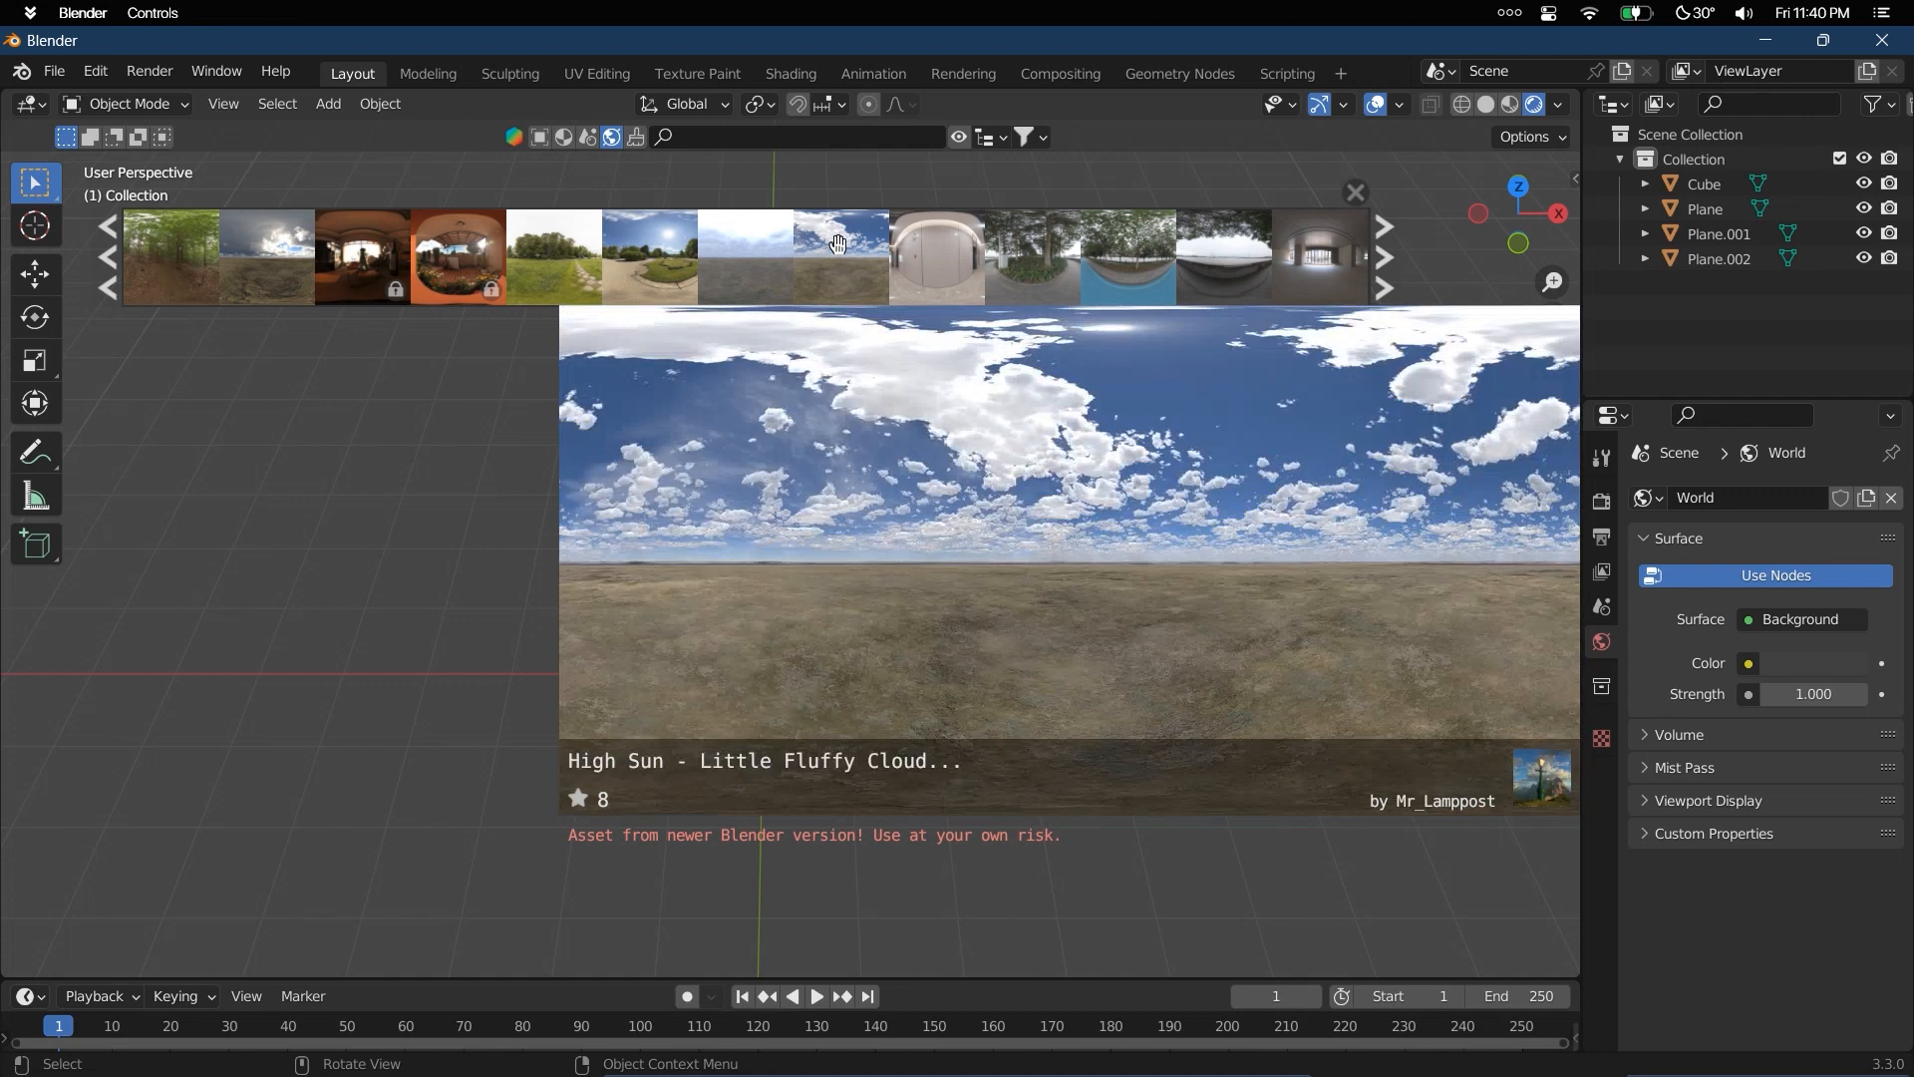
click(644, 261)
click(549, 305)
click(580, 335)
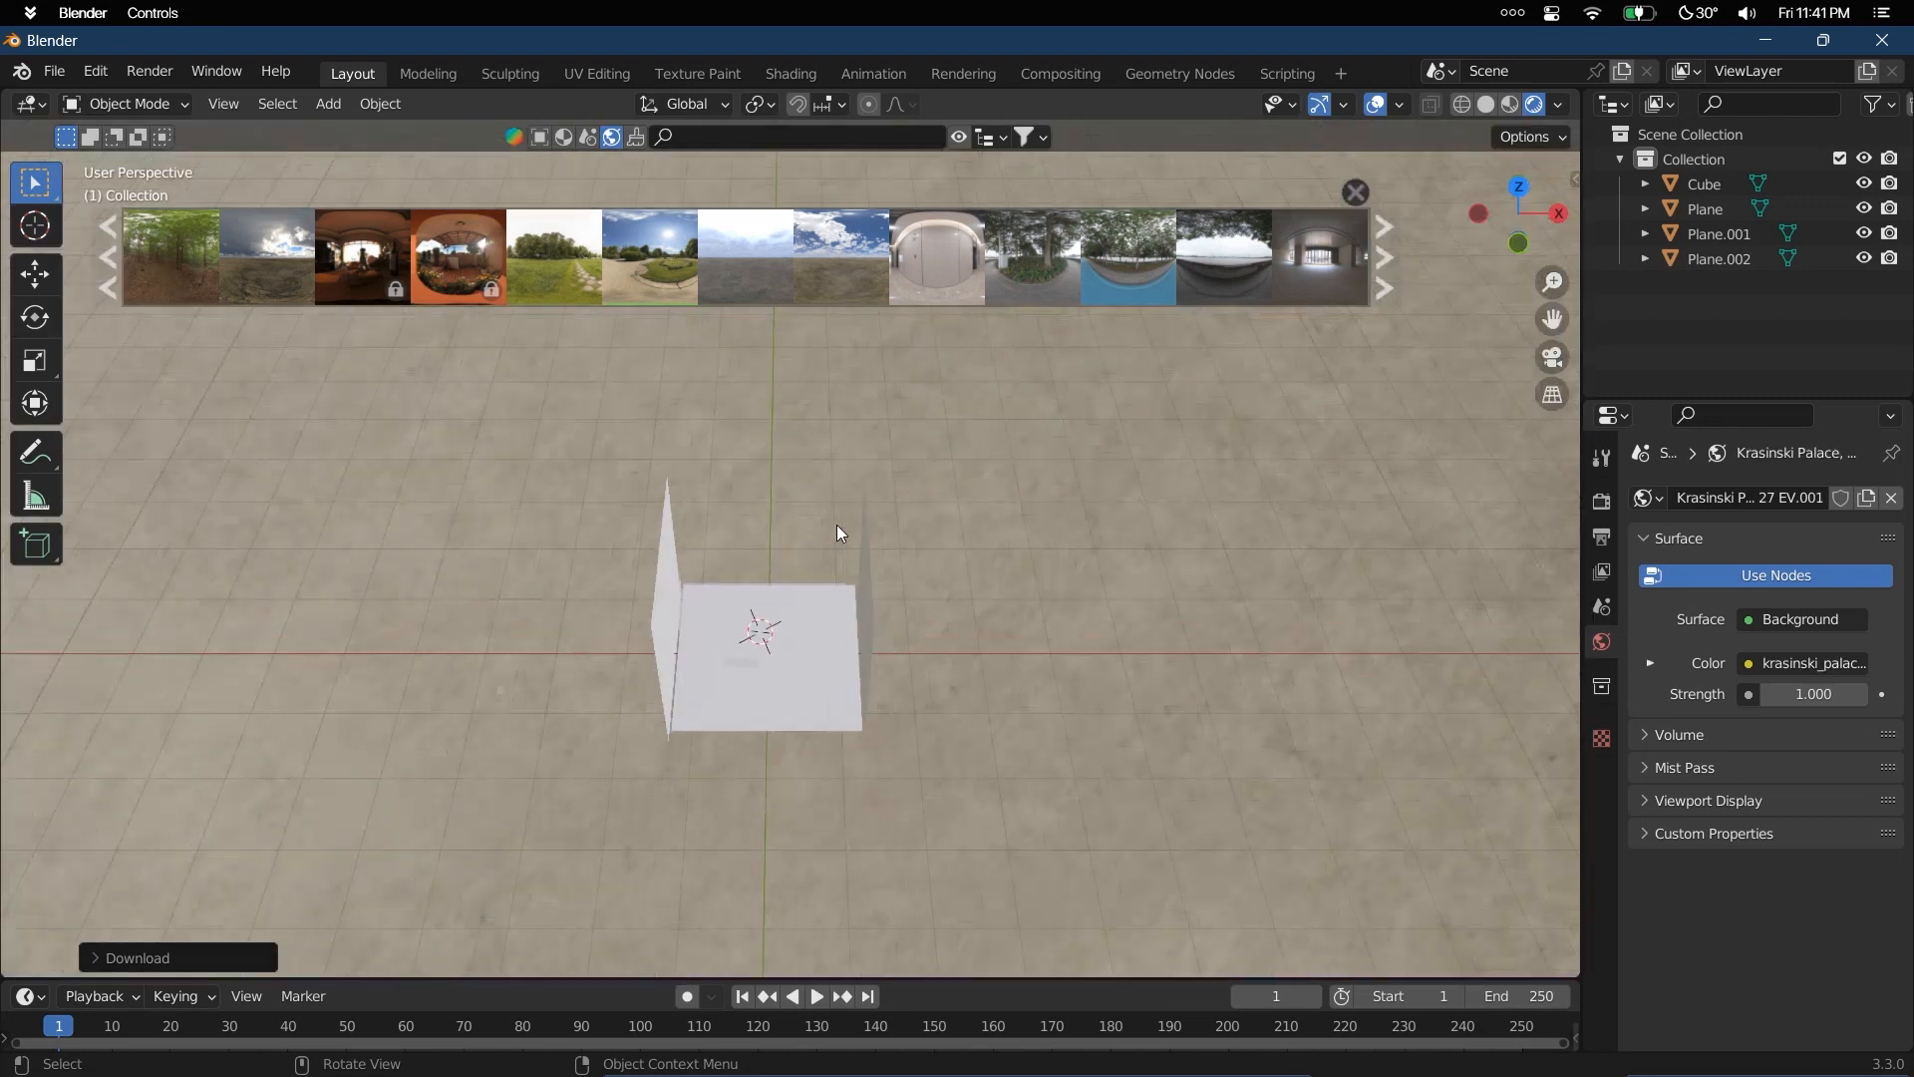
Close the asset bar and examine the planes and cube from near ground level under the HDRI lighting
click(1355, 191)
middle_drag(1069, 613, 985, 534)
scroll(918, 632, up, 4)
scroll(931, 643, up, 1)
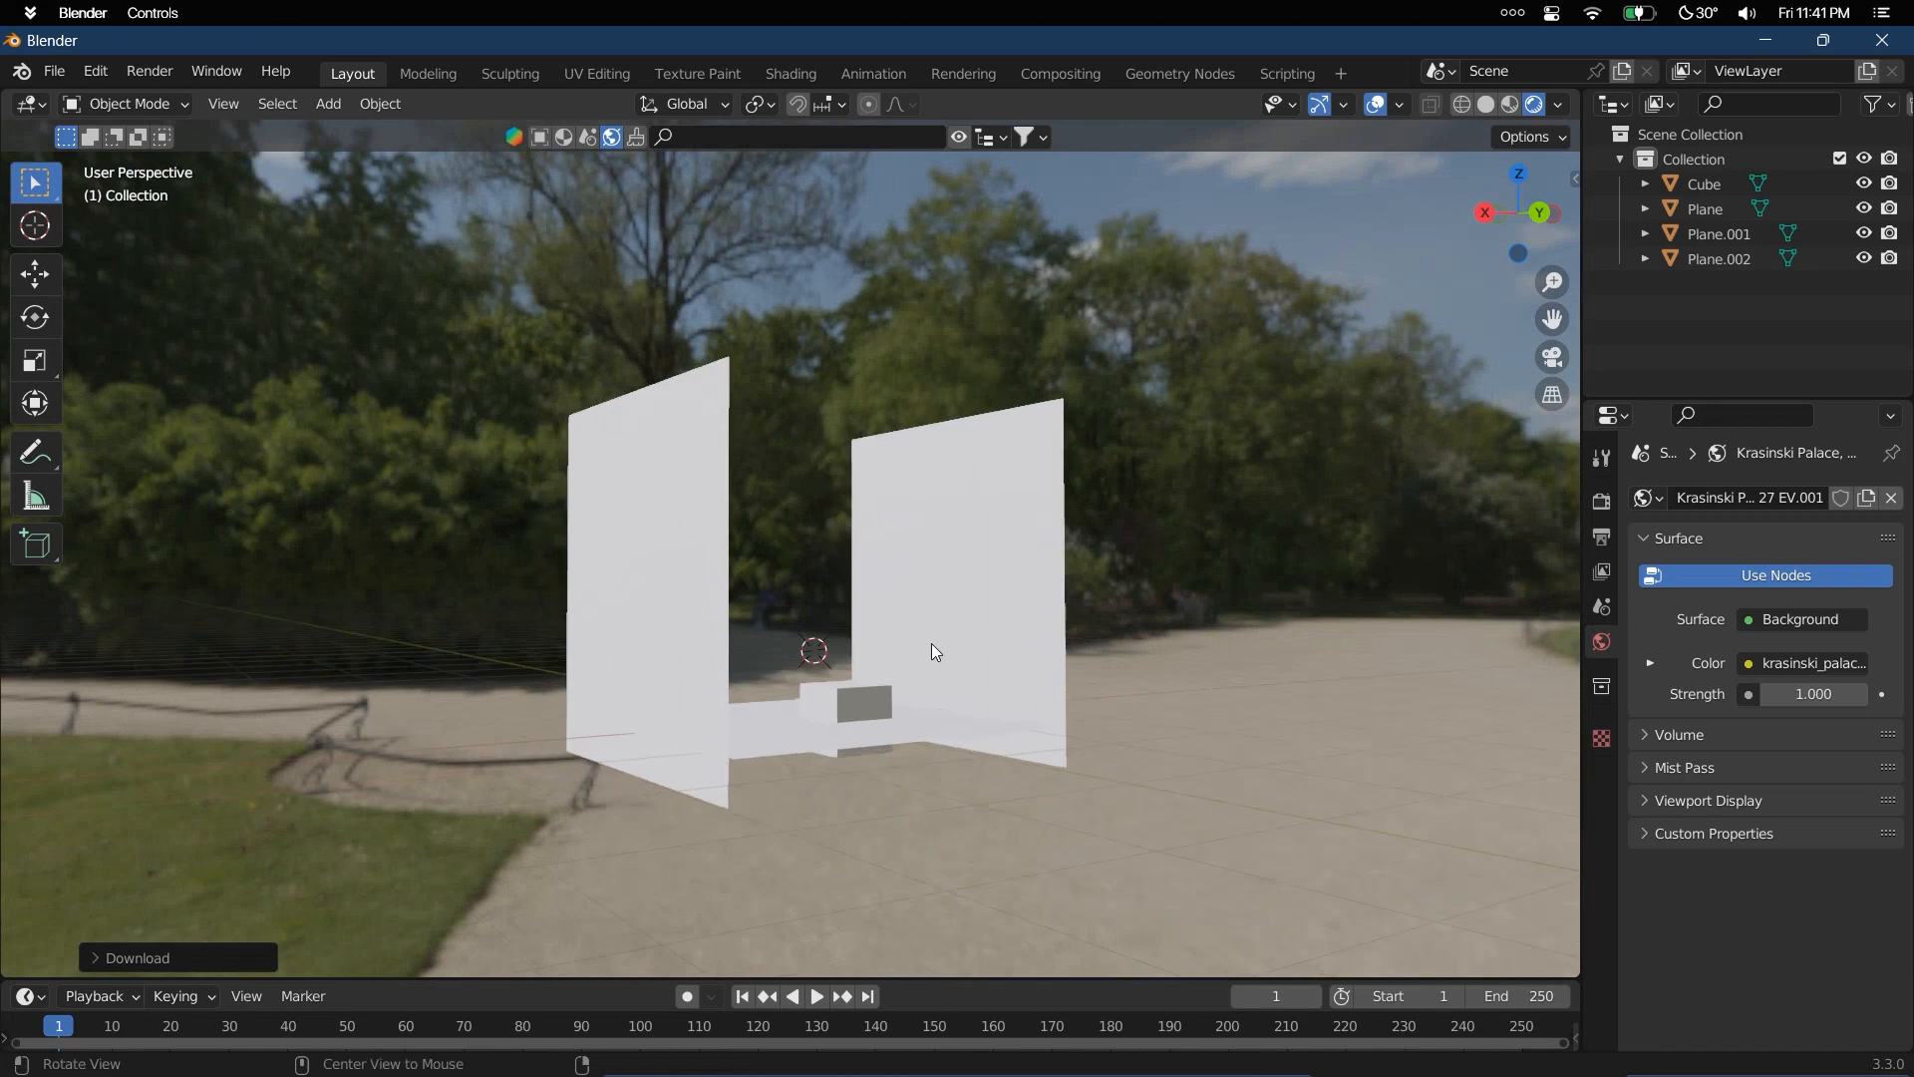
Add a point light with a power of 191.5 W and raise it along Z above the floor plane
scroll(935, 643, up, 2)
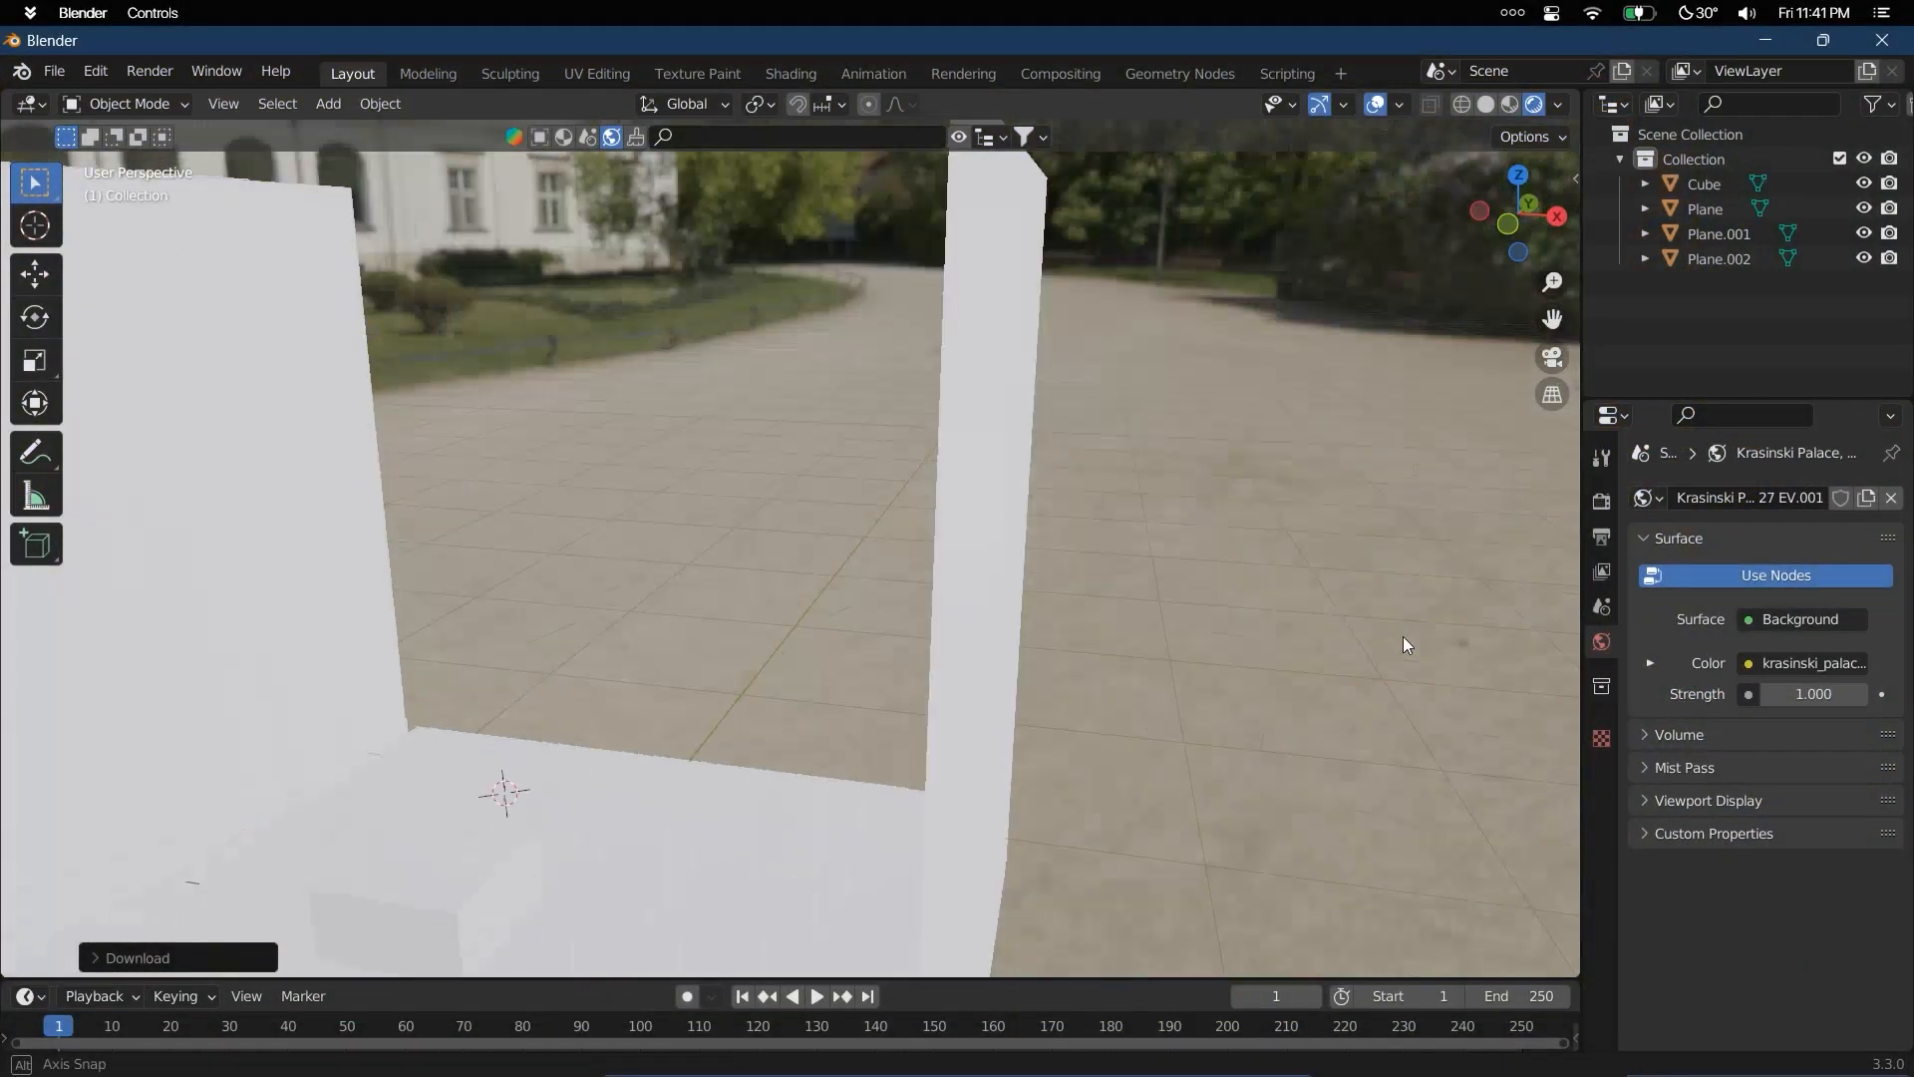
middle_drag(541, 756, 943, 584)
key(shift+a)
mouse_move(1032, 578)
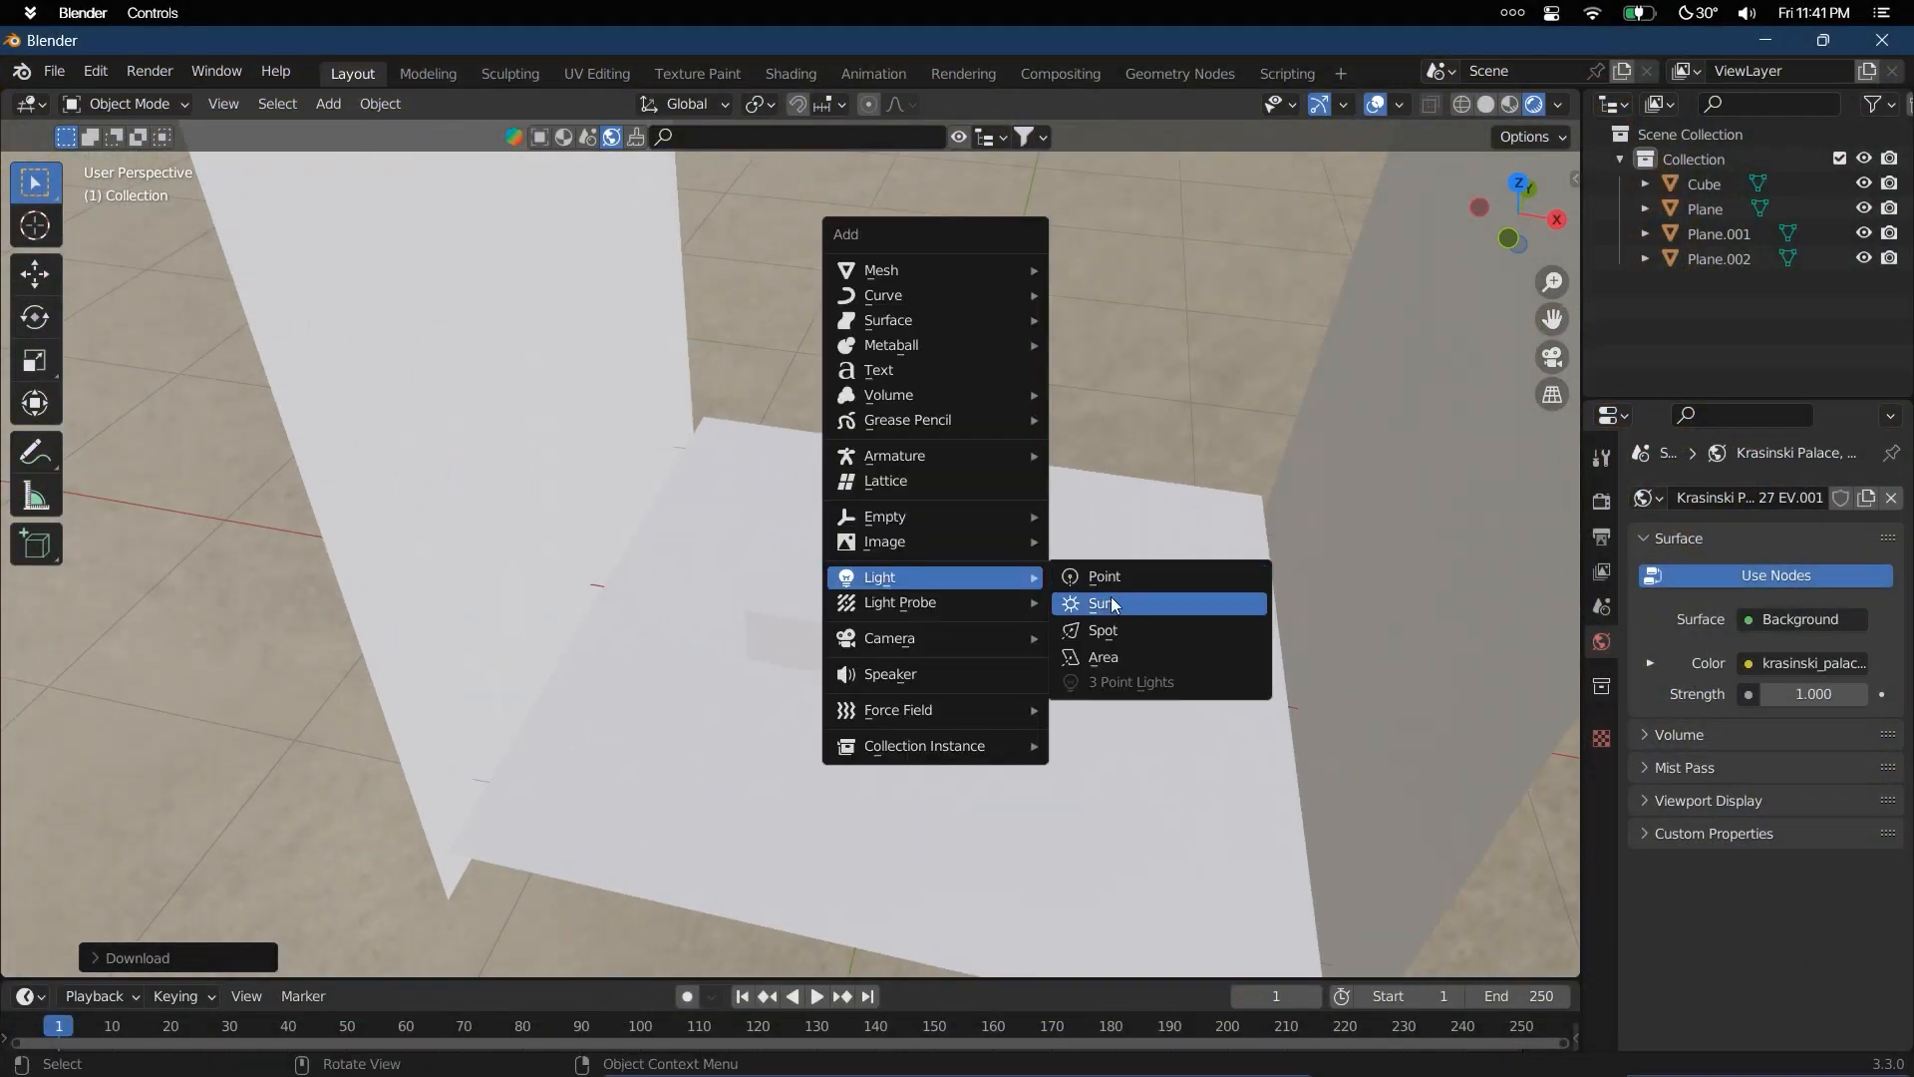
click(1110, 578)
drag(1811, 666, 1895, 666)
key(g)
key(z)
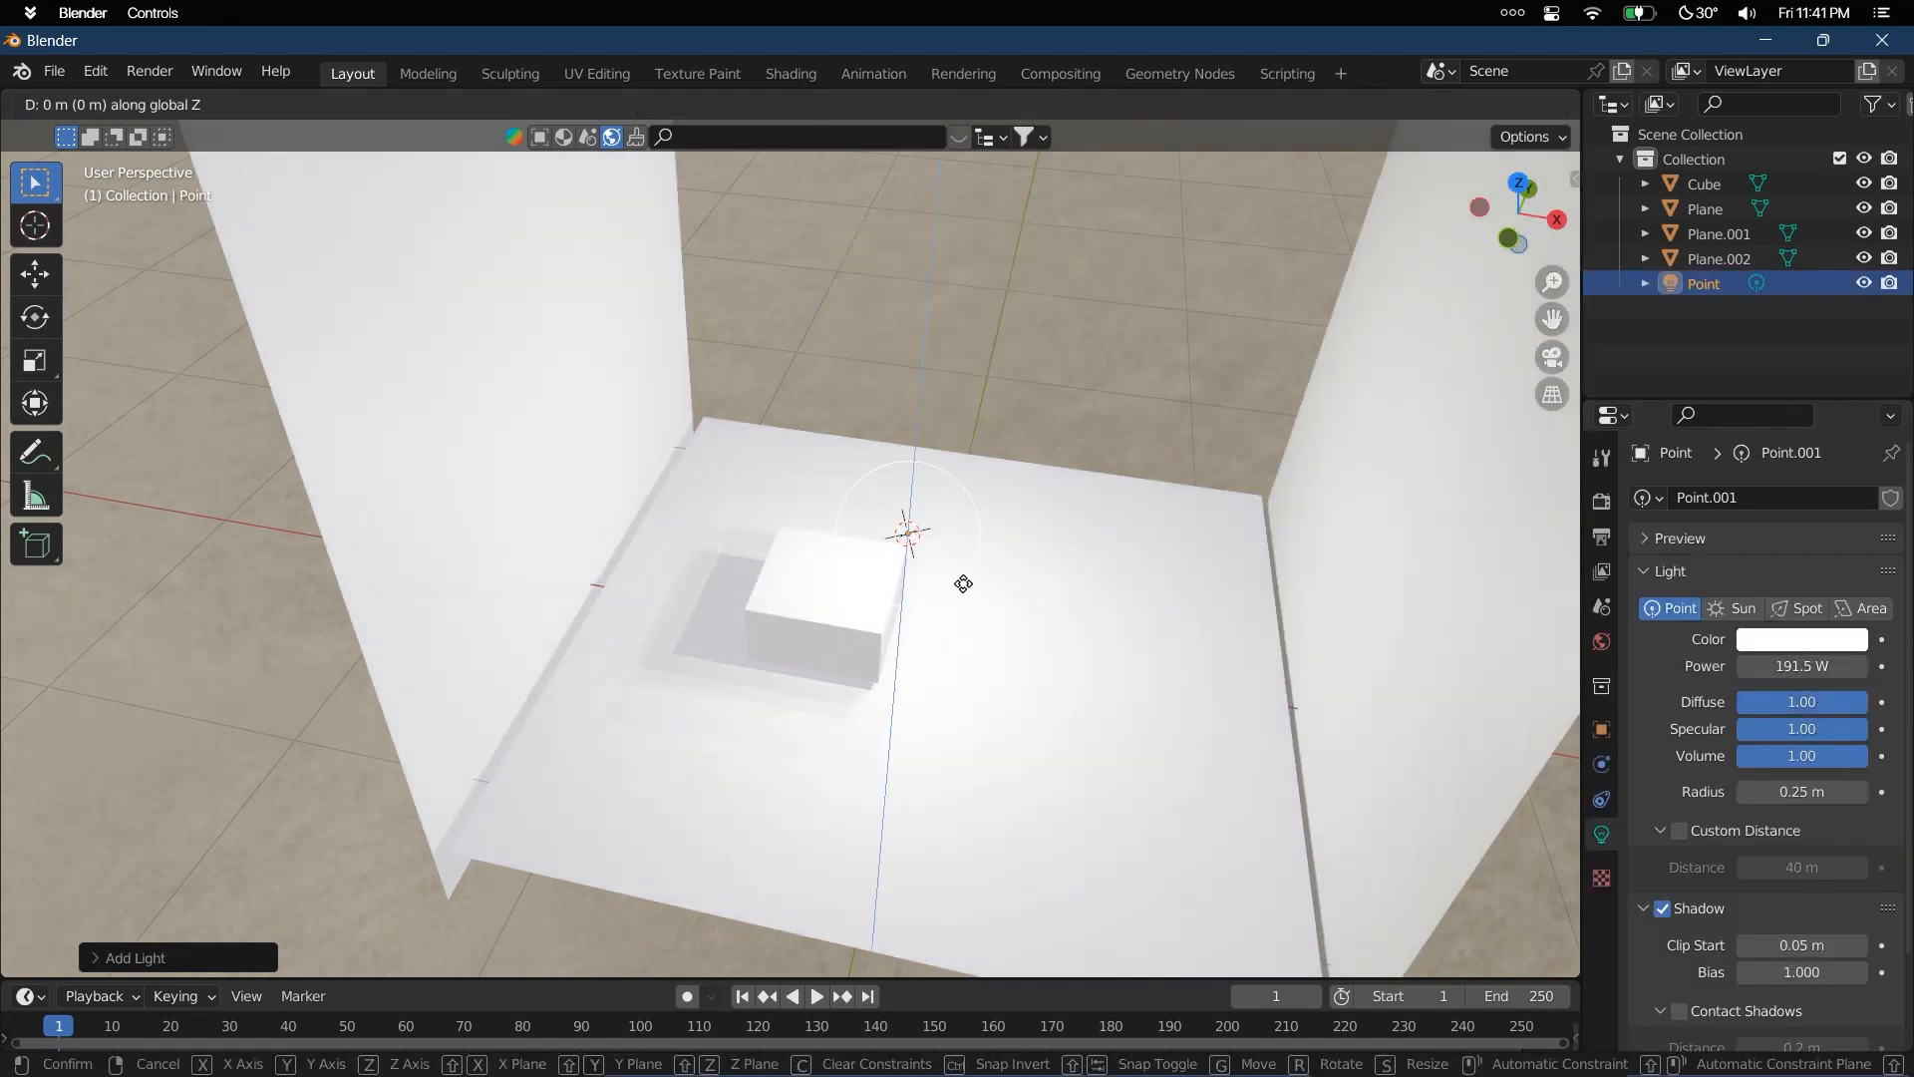
click(1017, 495)
Convert the point light to a Sun light with strength 1 and rotate it to slant across the cube
click(1733, 608)
double_click(1795, 666)
text(1)
key(Return)
key(r)
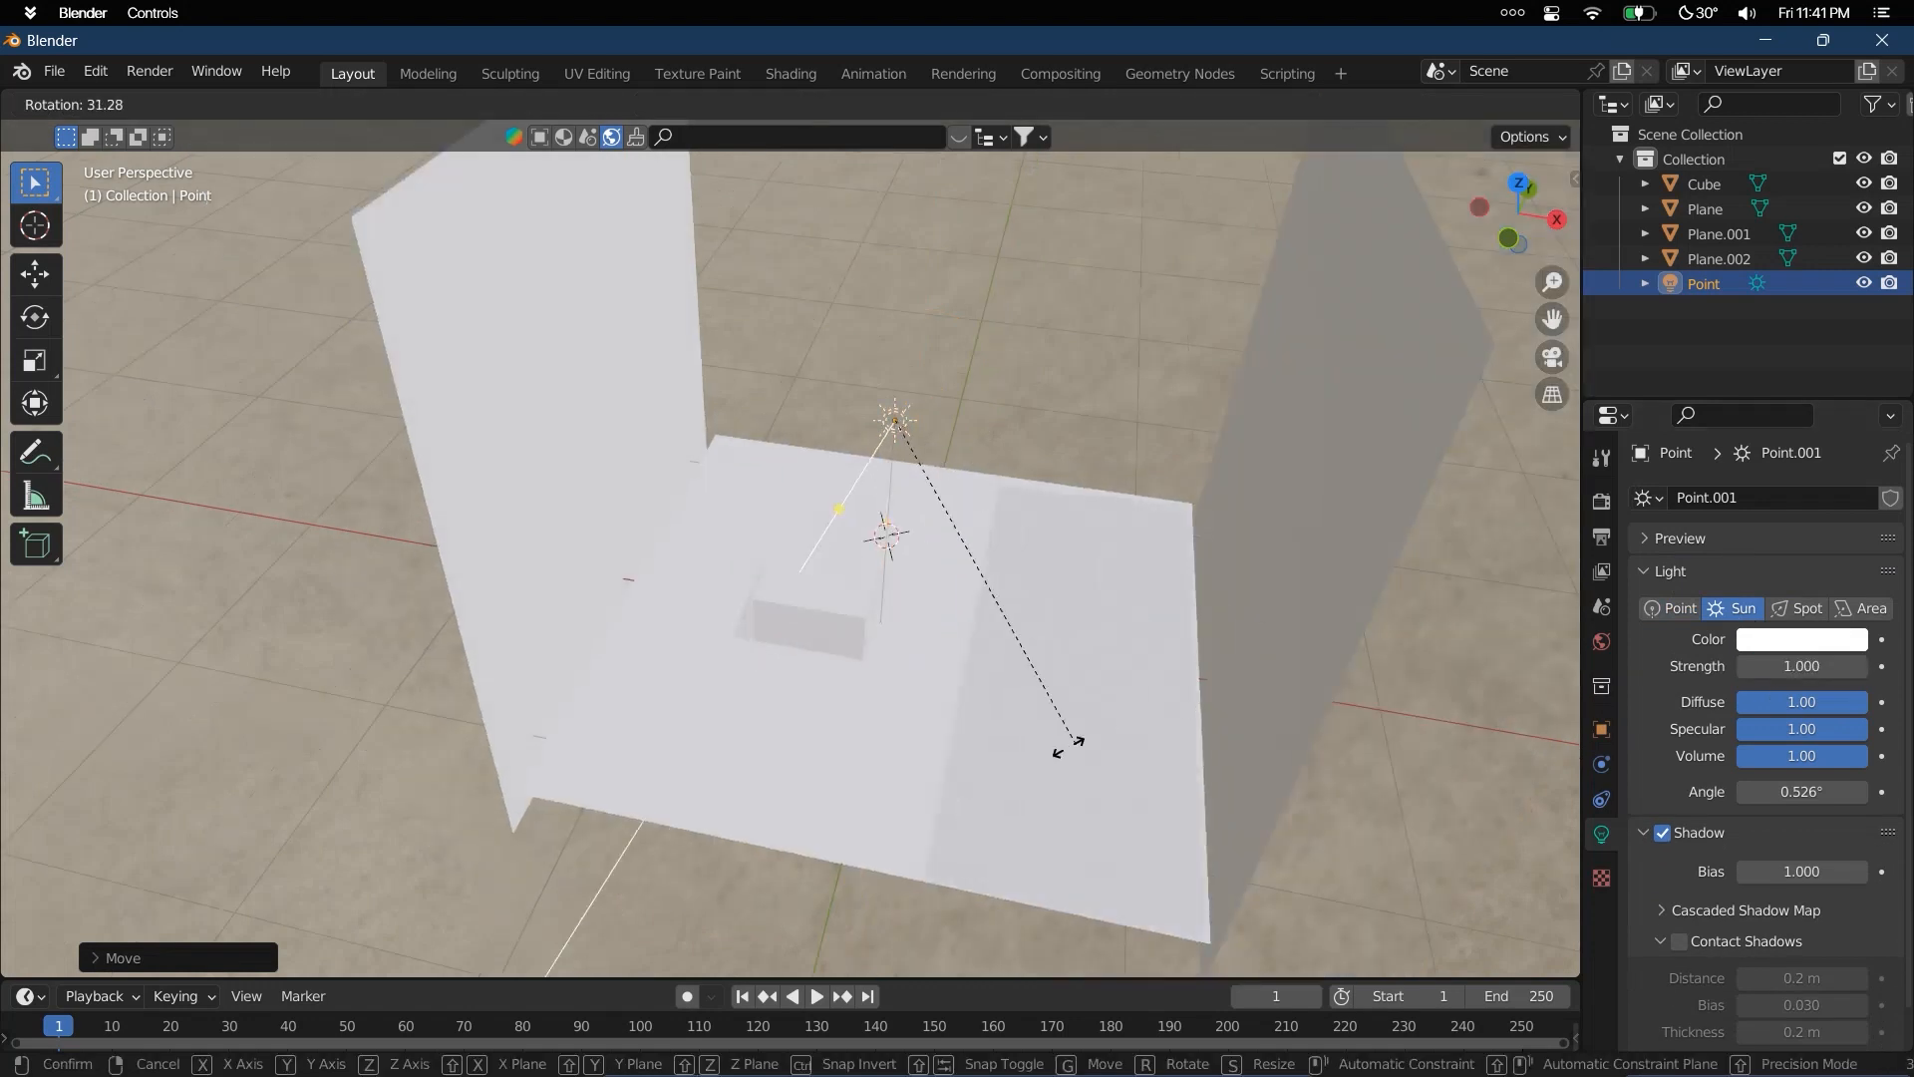
click(940, 747)
Set the sun's strength to 2 and rotate it again to change the direction of the shadows on the floor
double_click(1814, 666)
text(2)
key(Return)
middle_drag(1117, 558, 1063, 696)
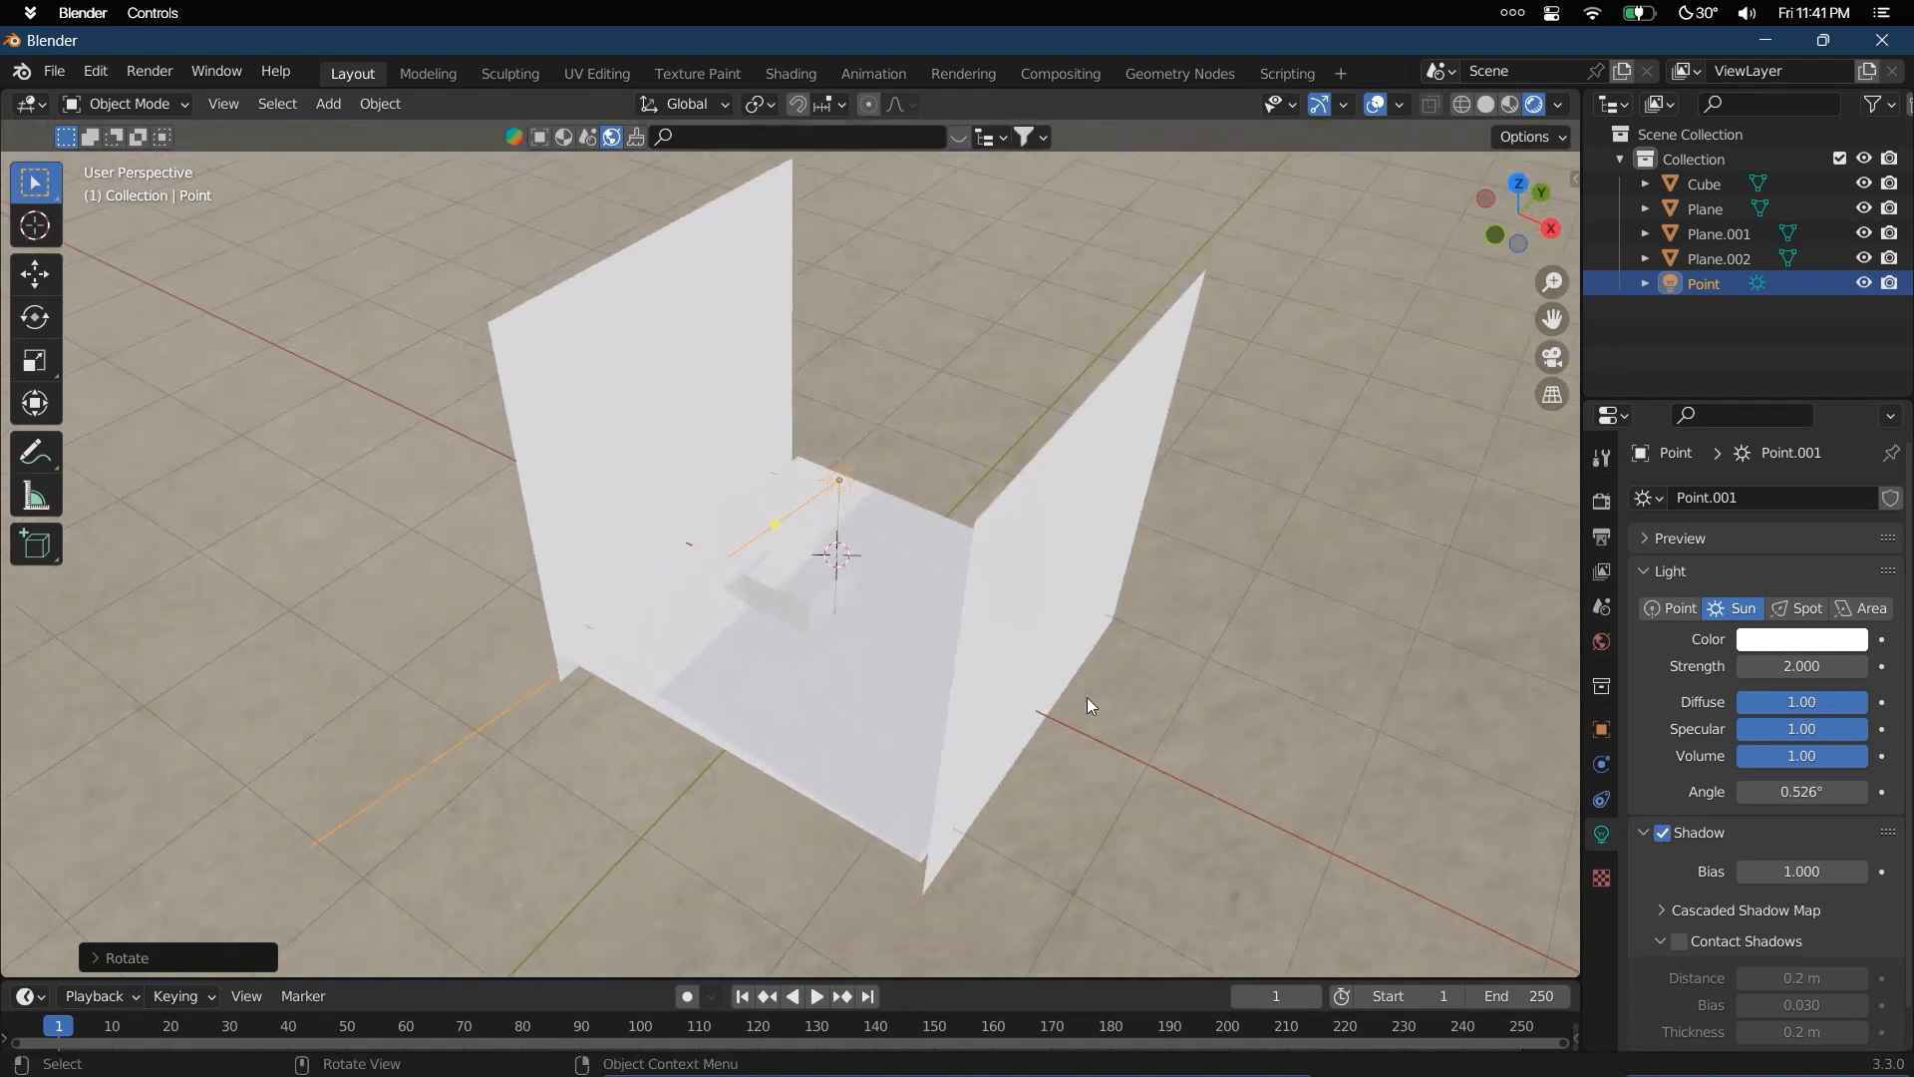
key(r)
click(995, 342)
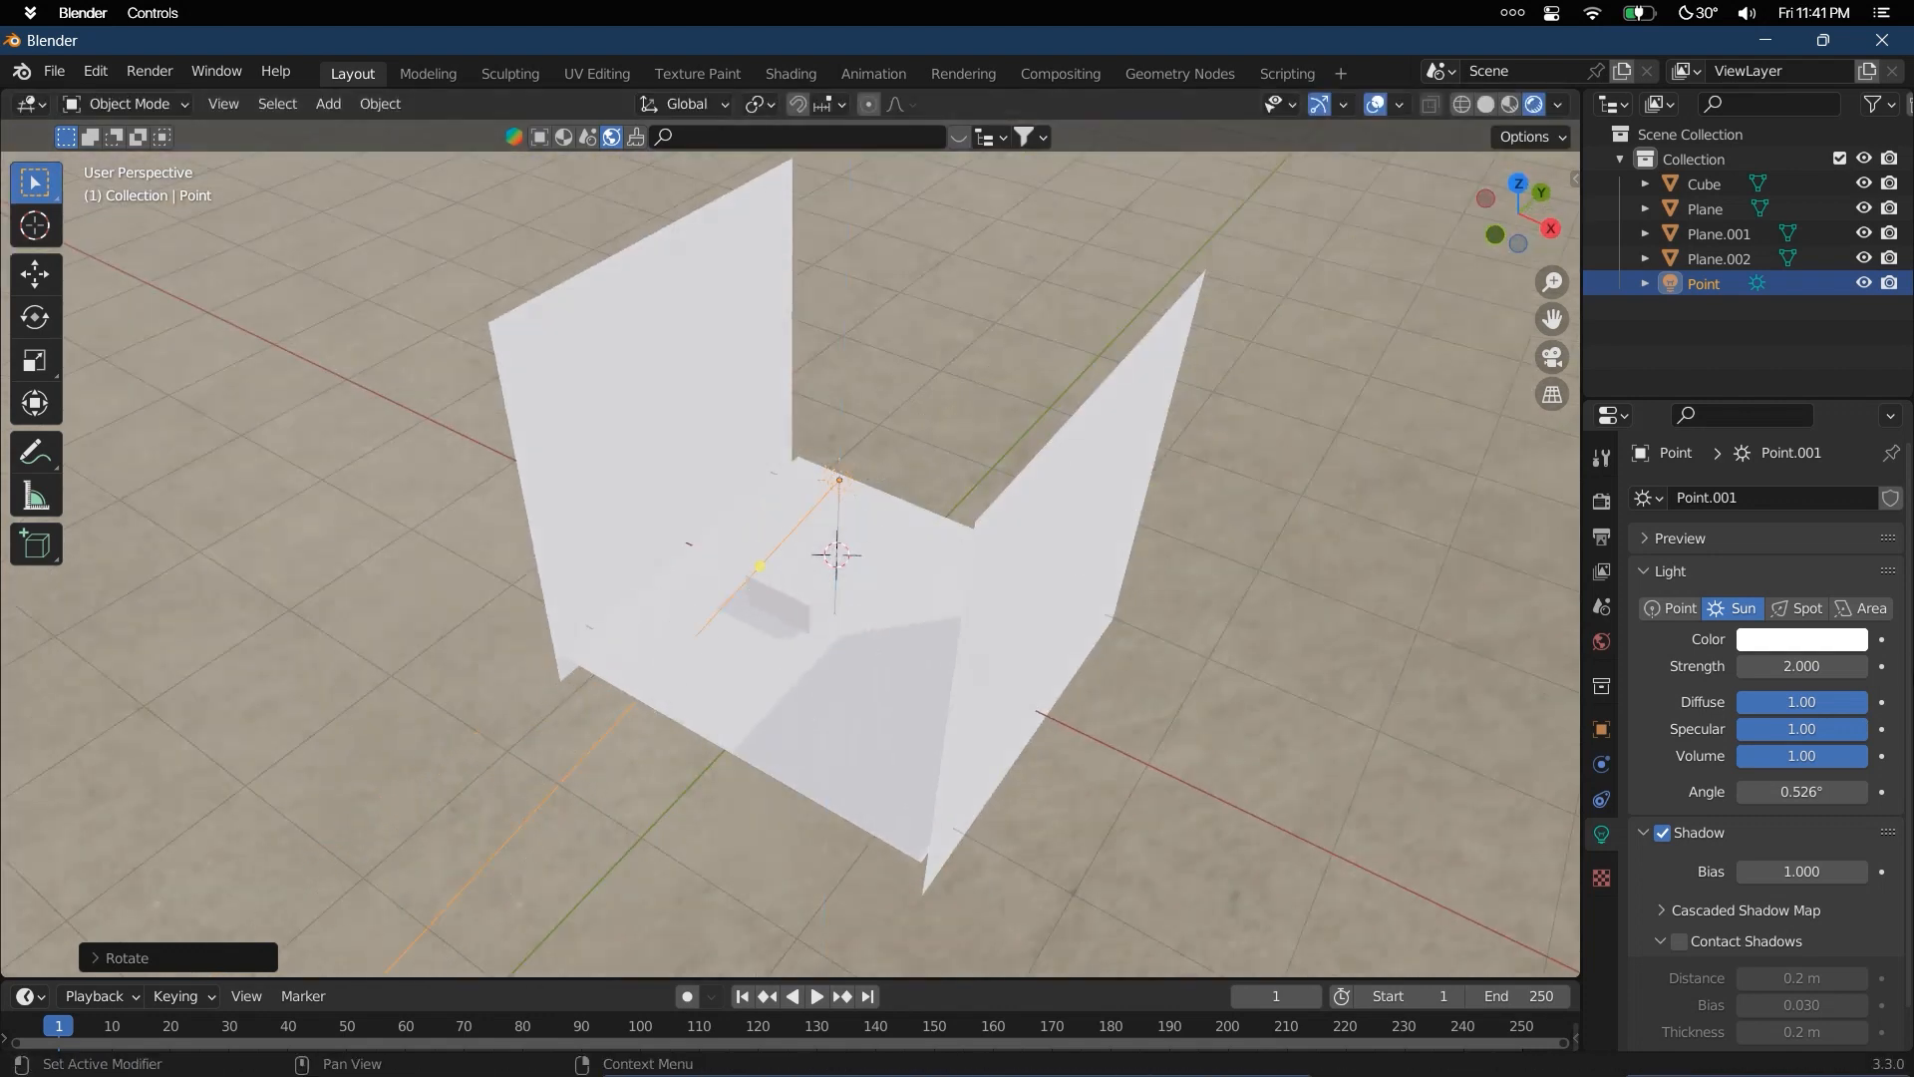
Set the sun's strength to 3 and inspect its light and shadows on the planes and cube from several angles
double_click(1830, 665)
text(3)
key(Return)
scroll(996, 568, up, 2)
middle_drag(977, 599, 1464, 578)
middle_drag(855, 525, 675, 674)
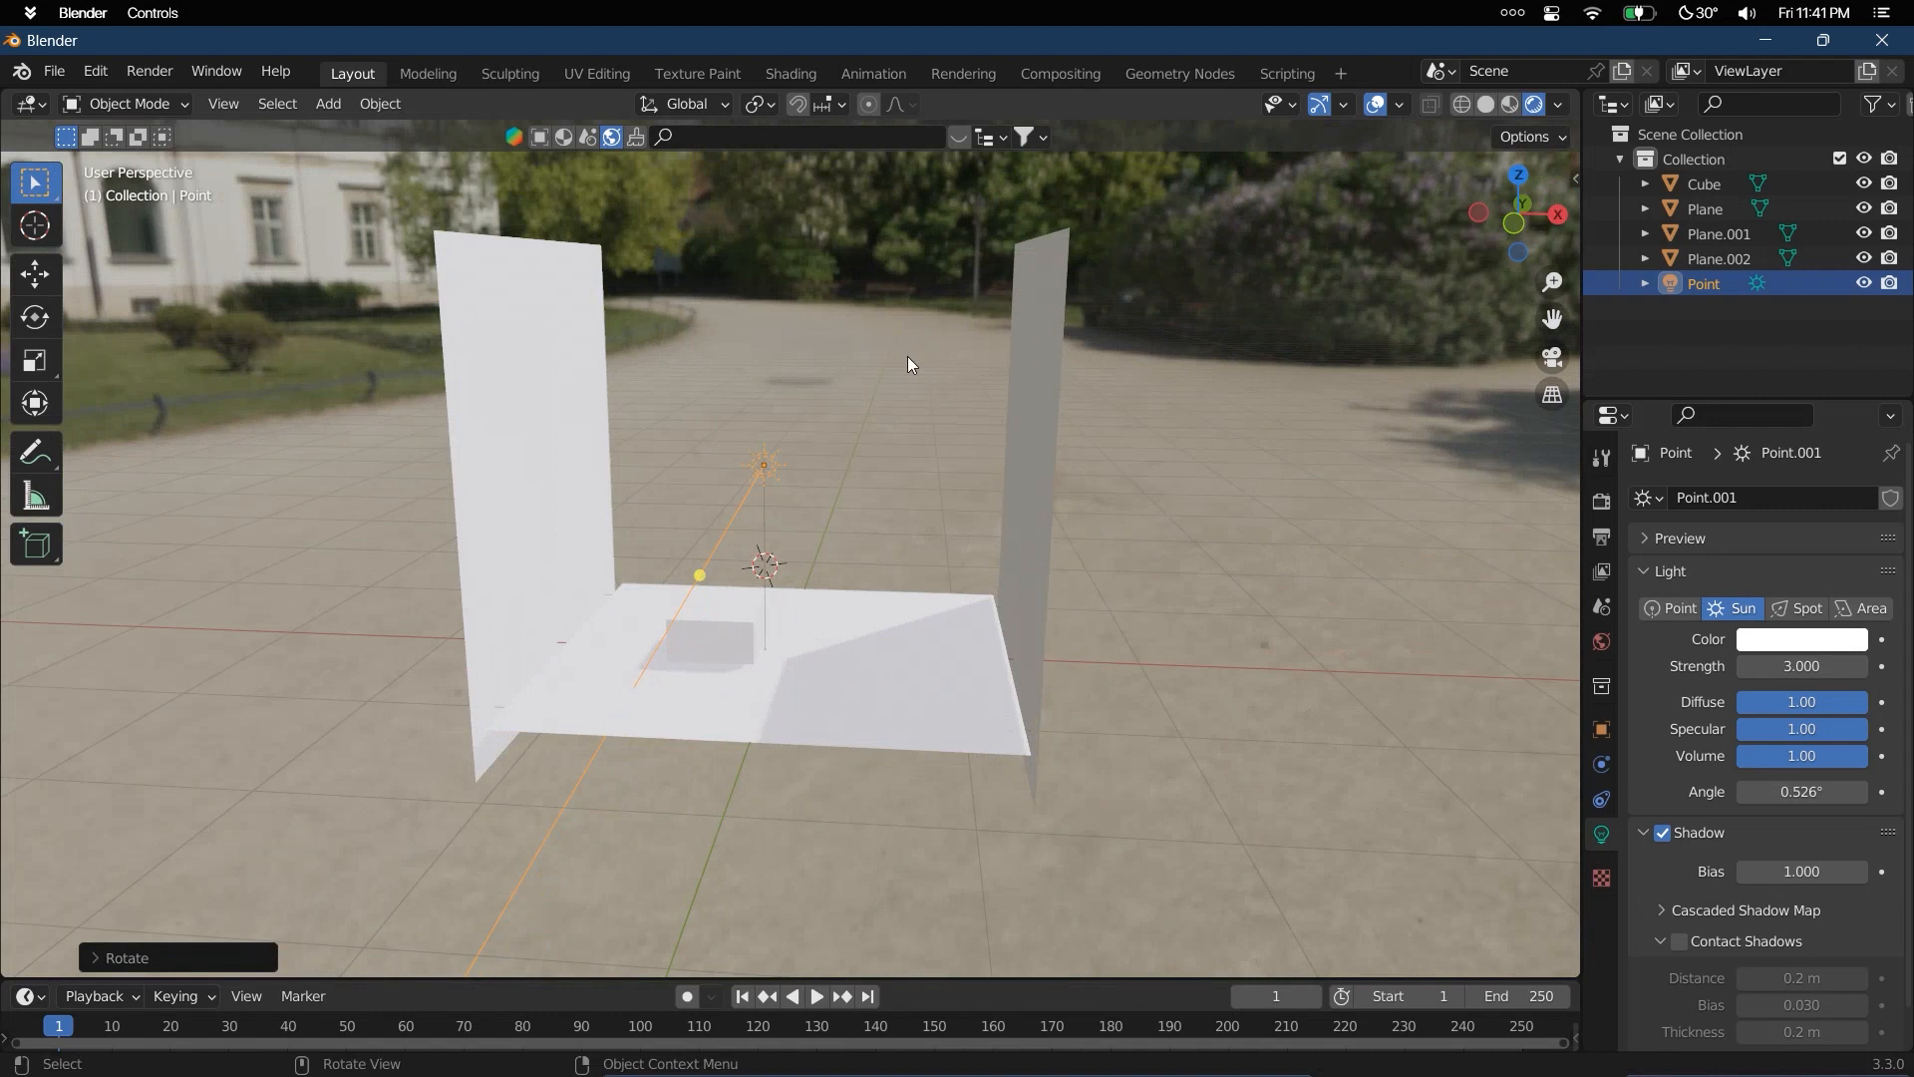
scroll(904, 487, down, 3)
alt+drag(852, 486, 908, 490)
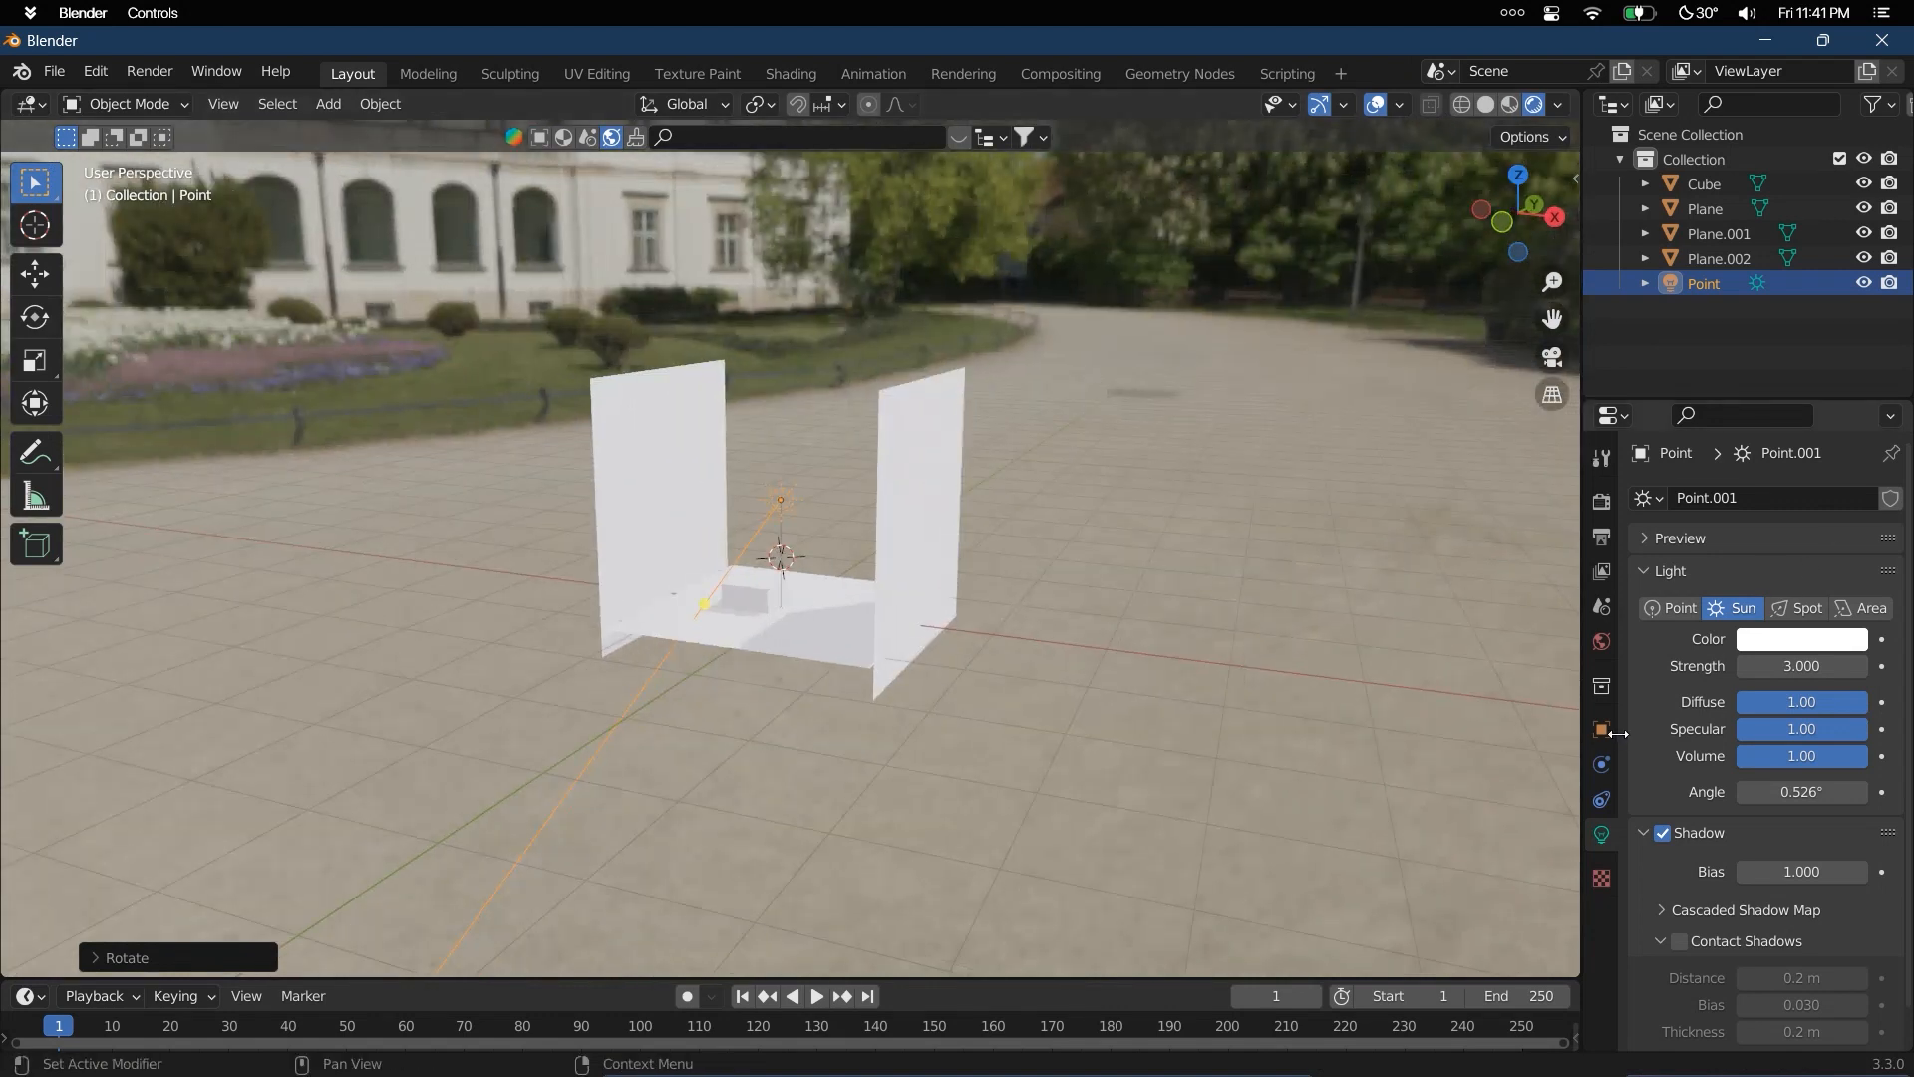
Remove the Krasinski Palace HDRI texture from the world's background color
click(1601, 641)
scroll(948, 472, up, 3)
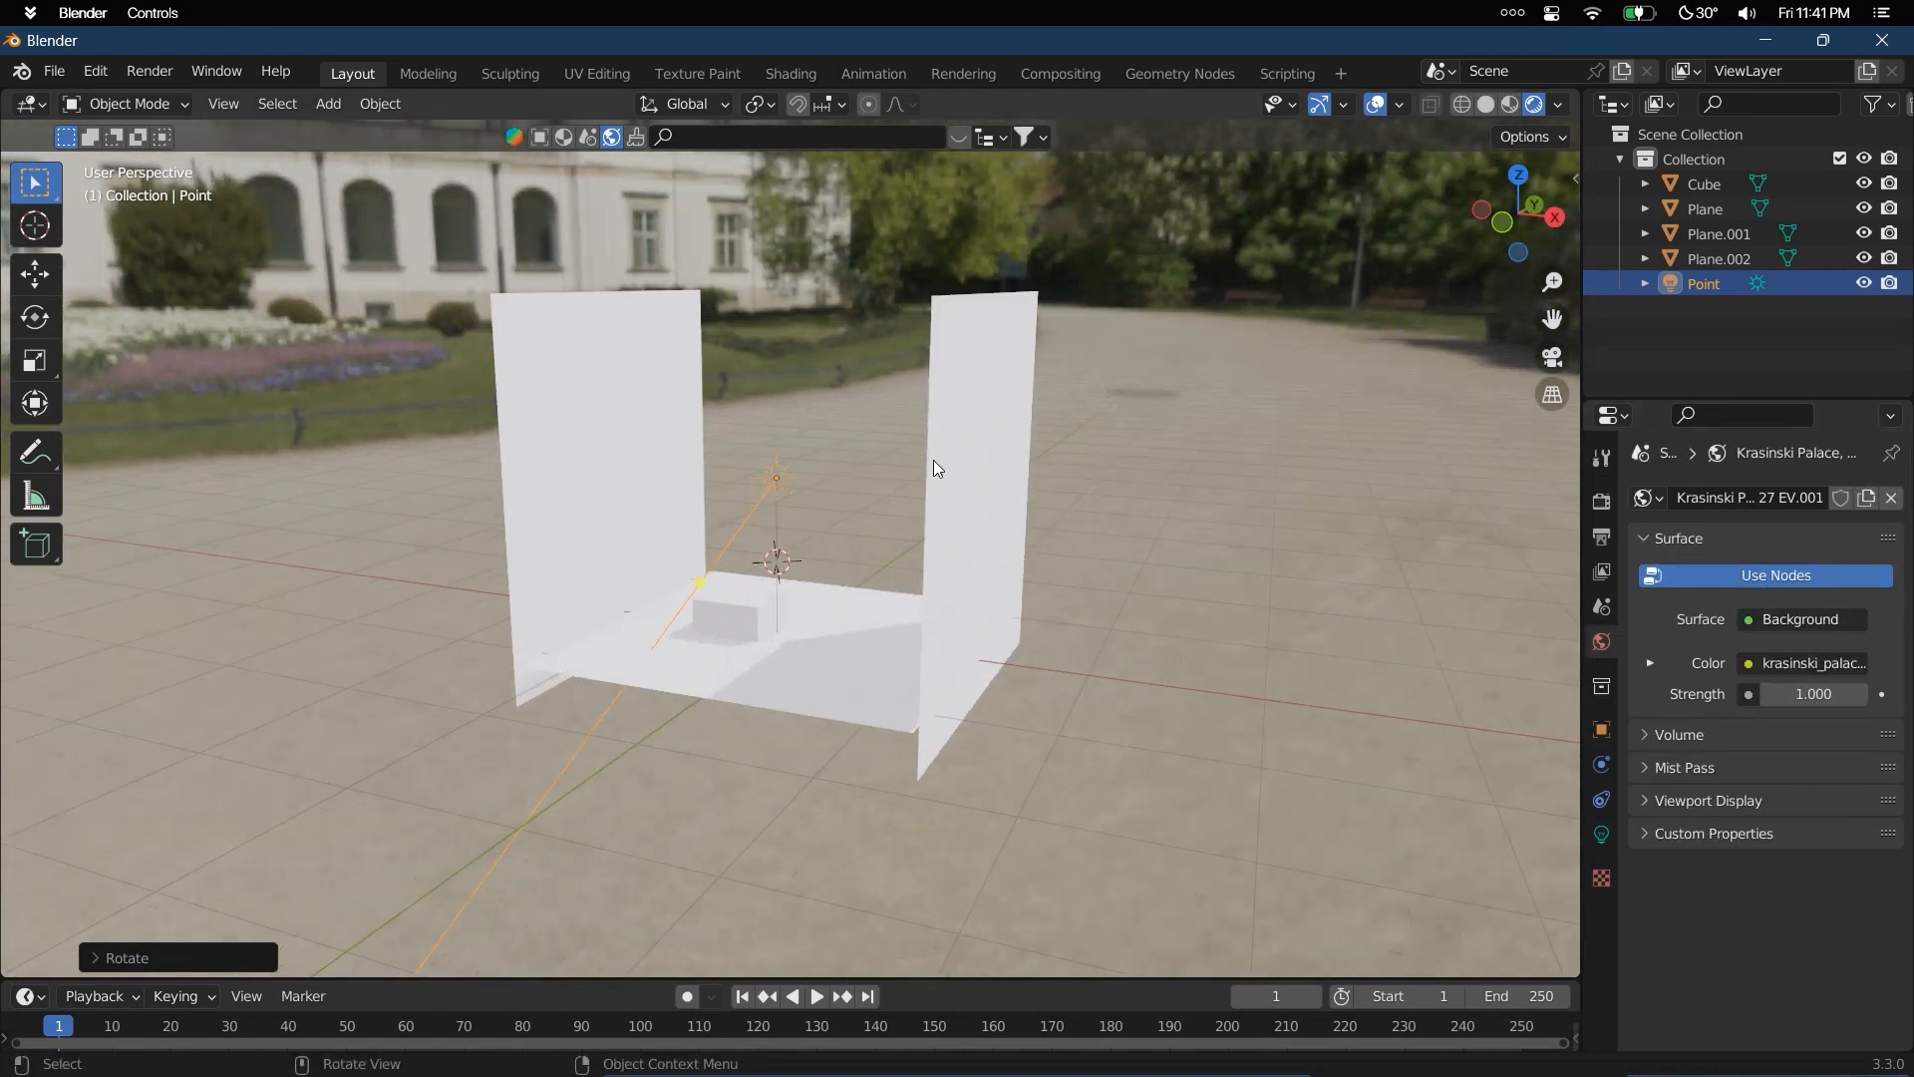
right_click(1806, 660)
scroll(983, 540, down, 3)
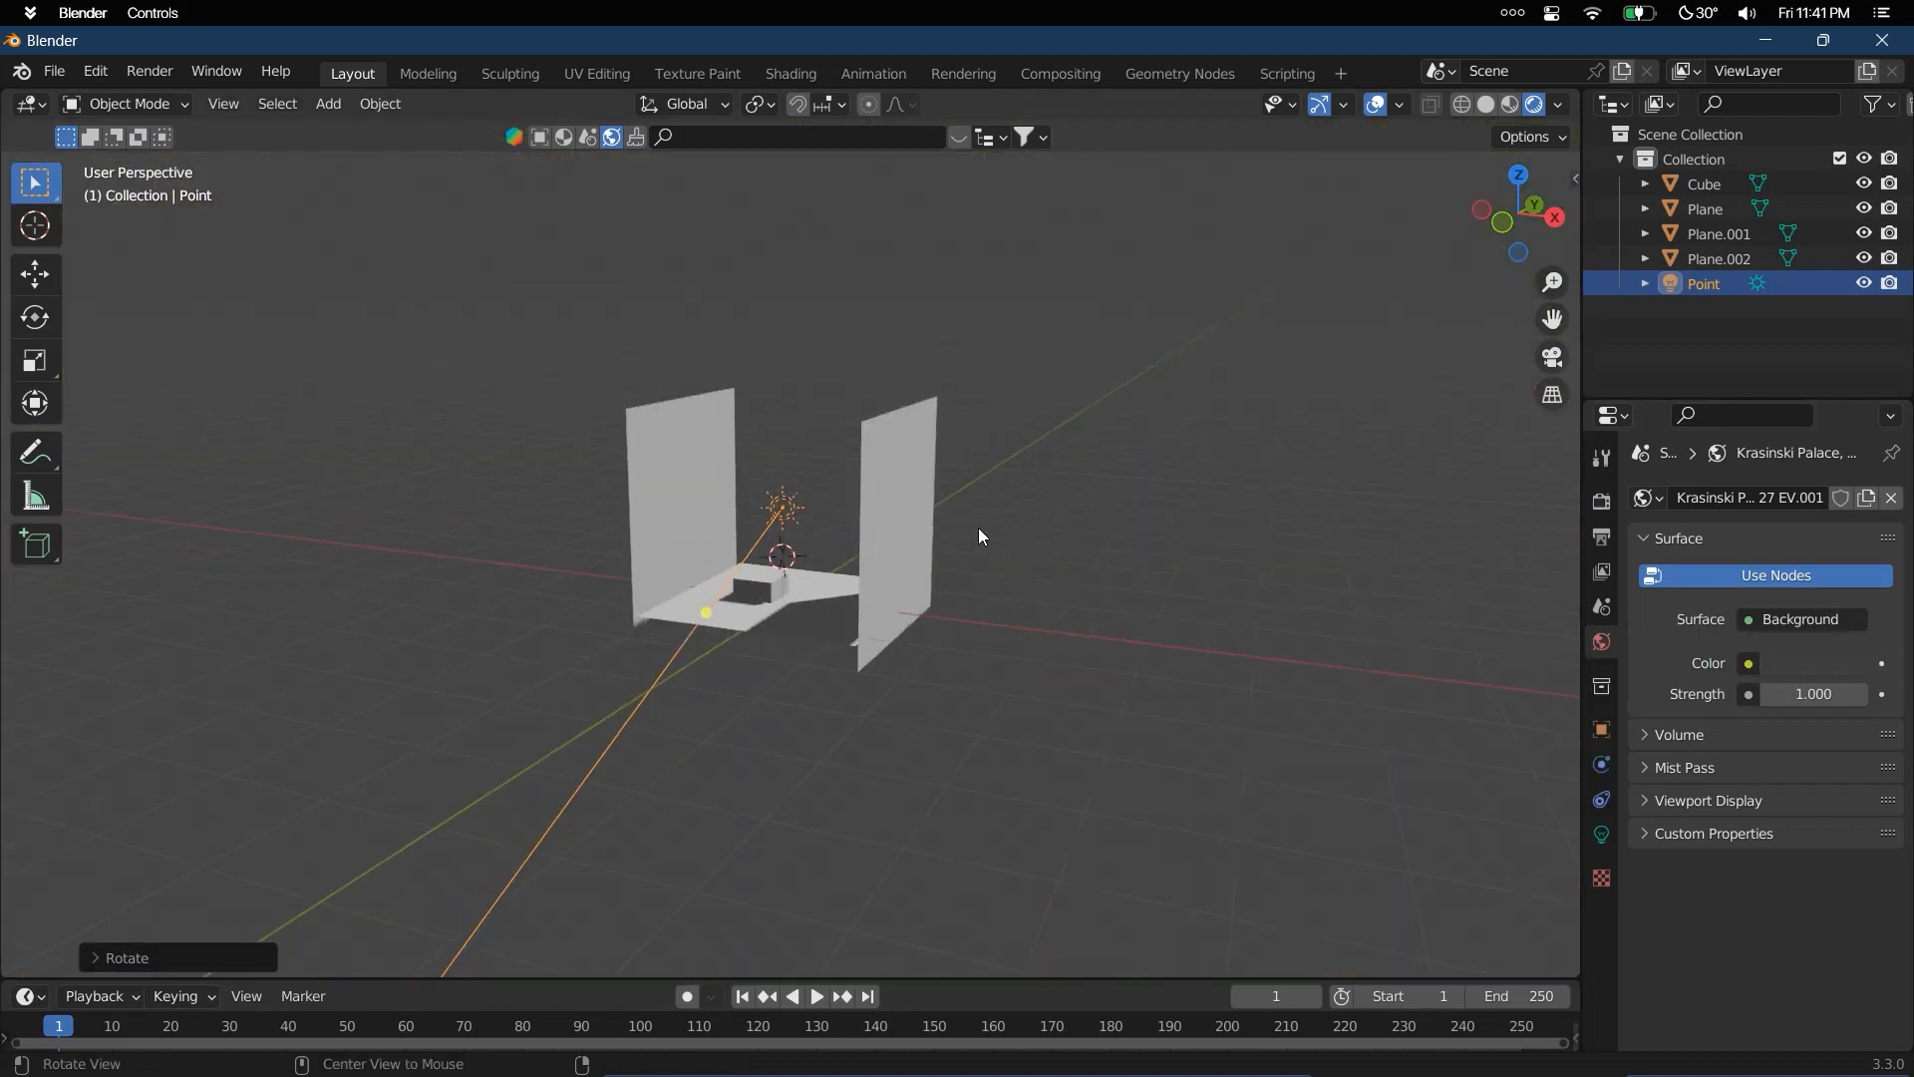
middle_drag(983, 540, 1087, 584)
Set the world background color to light blue and reduce its strength to 0
click(1807, 664)
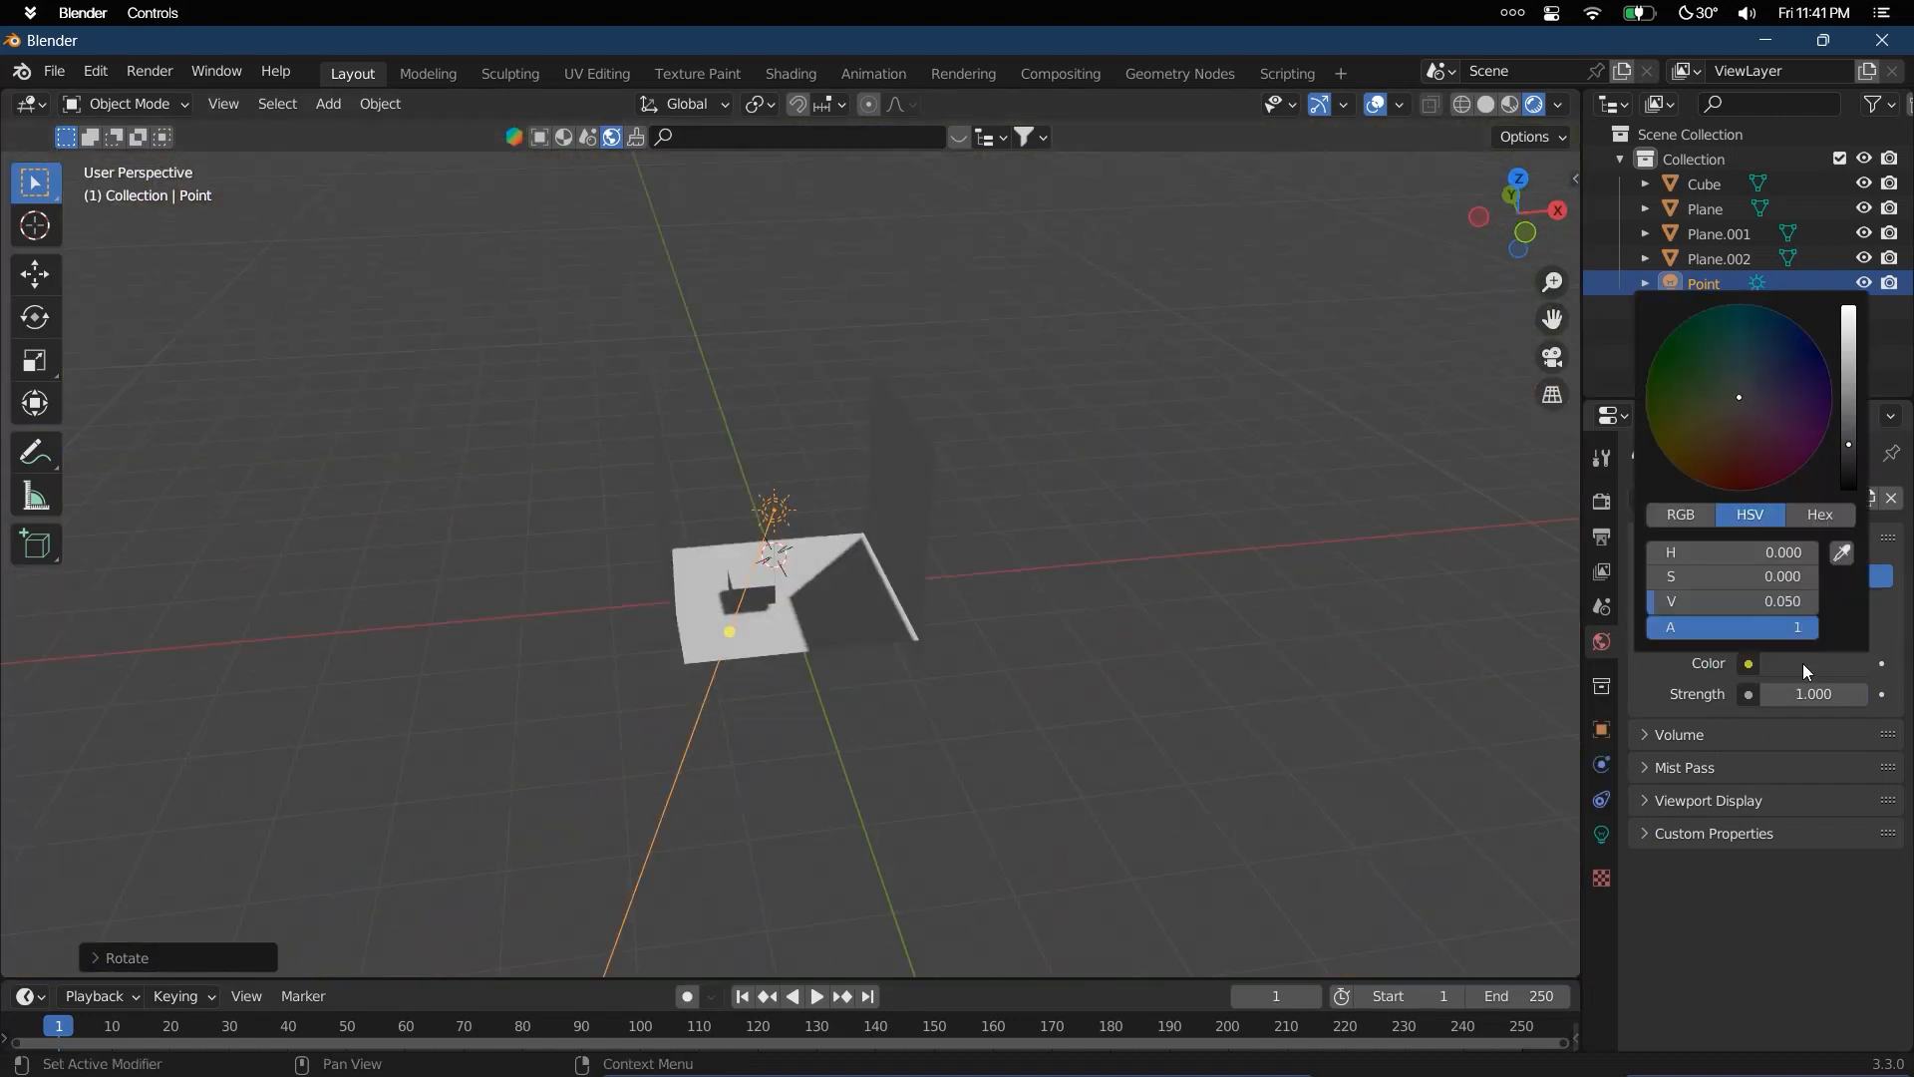
drag(1849, 446, 1848, 306)
drag(1745, 387, 1769, 348)
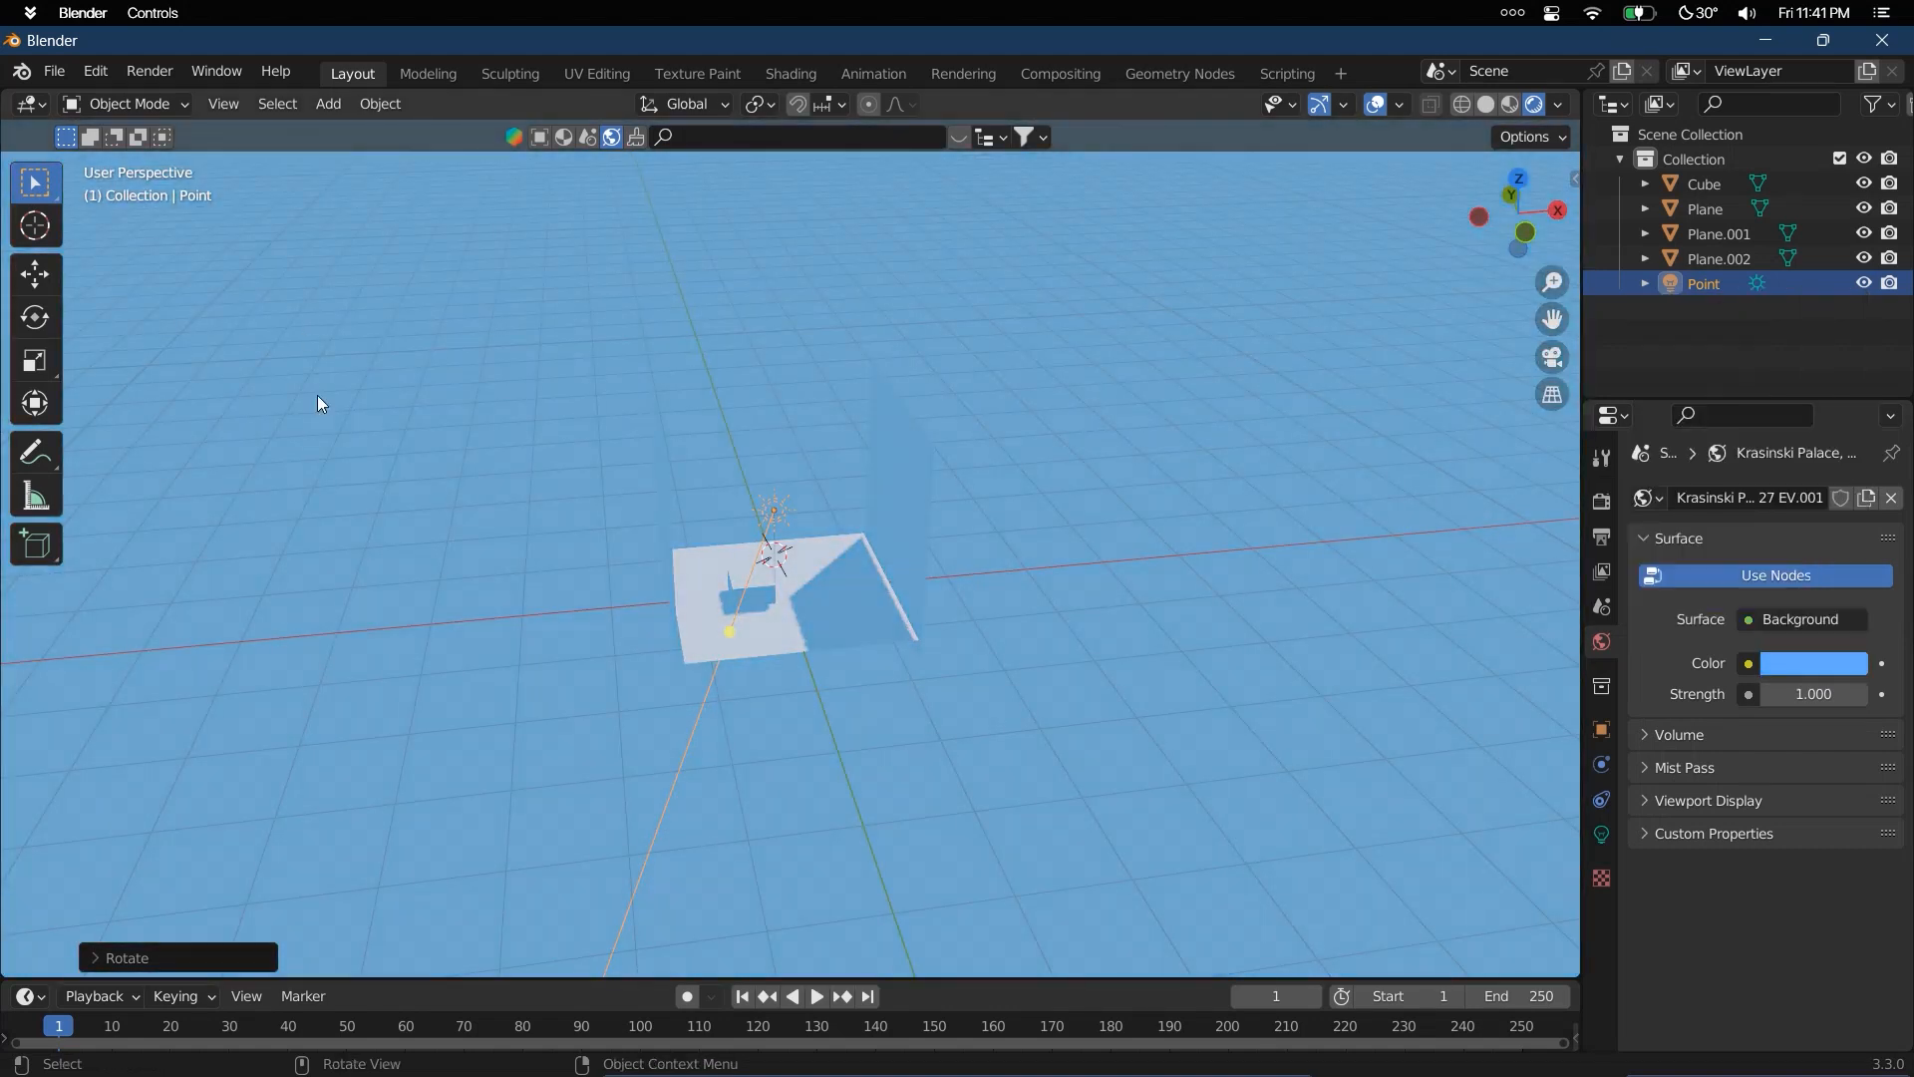
scroll(1283, 586, up, 2)
mouse_move(1813, 694)
mouse_down()
mouse_move(1895, 694)
mouse_move(1785, 694)
mouse_up()
scroll(1195, 563, up, 1)
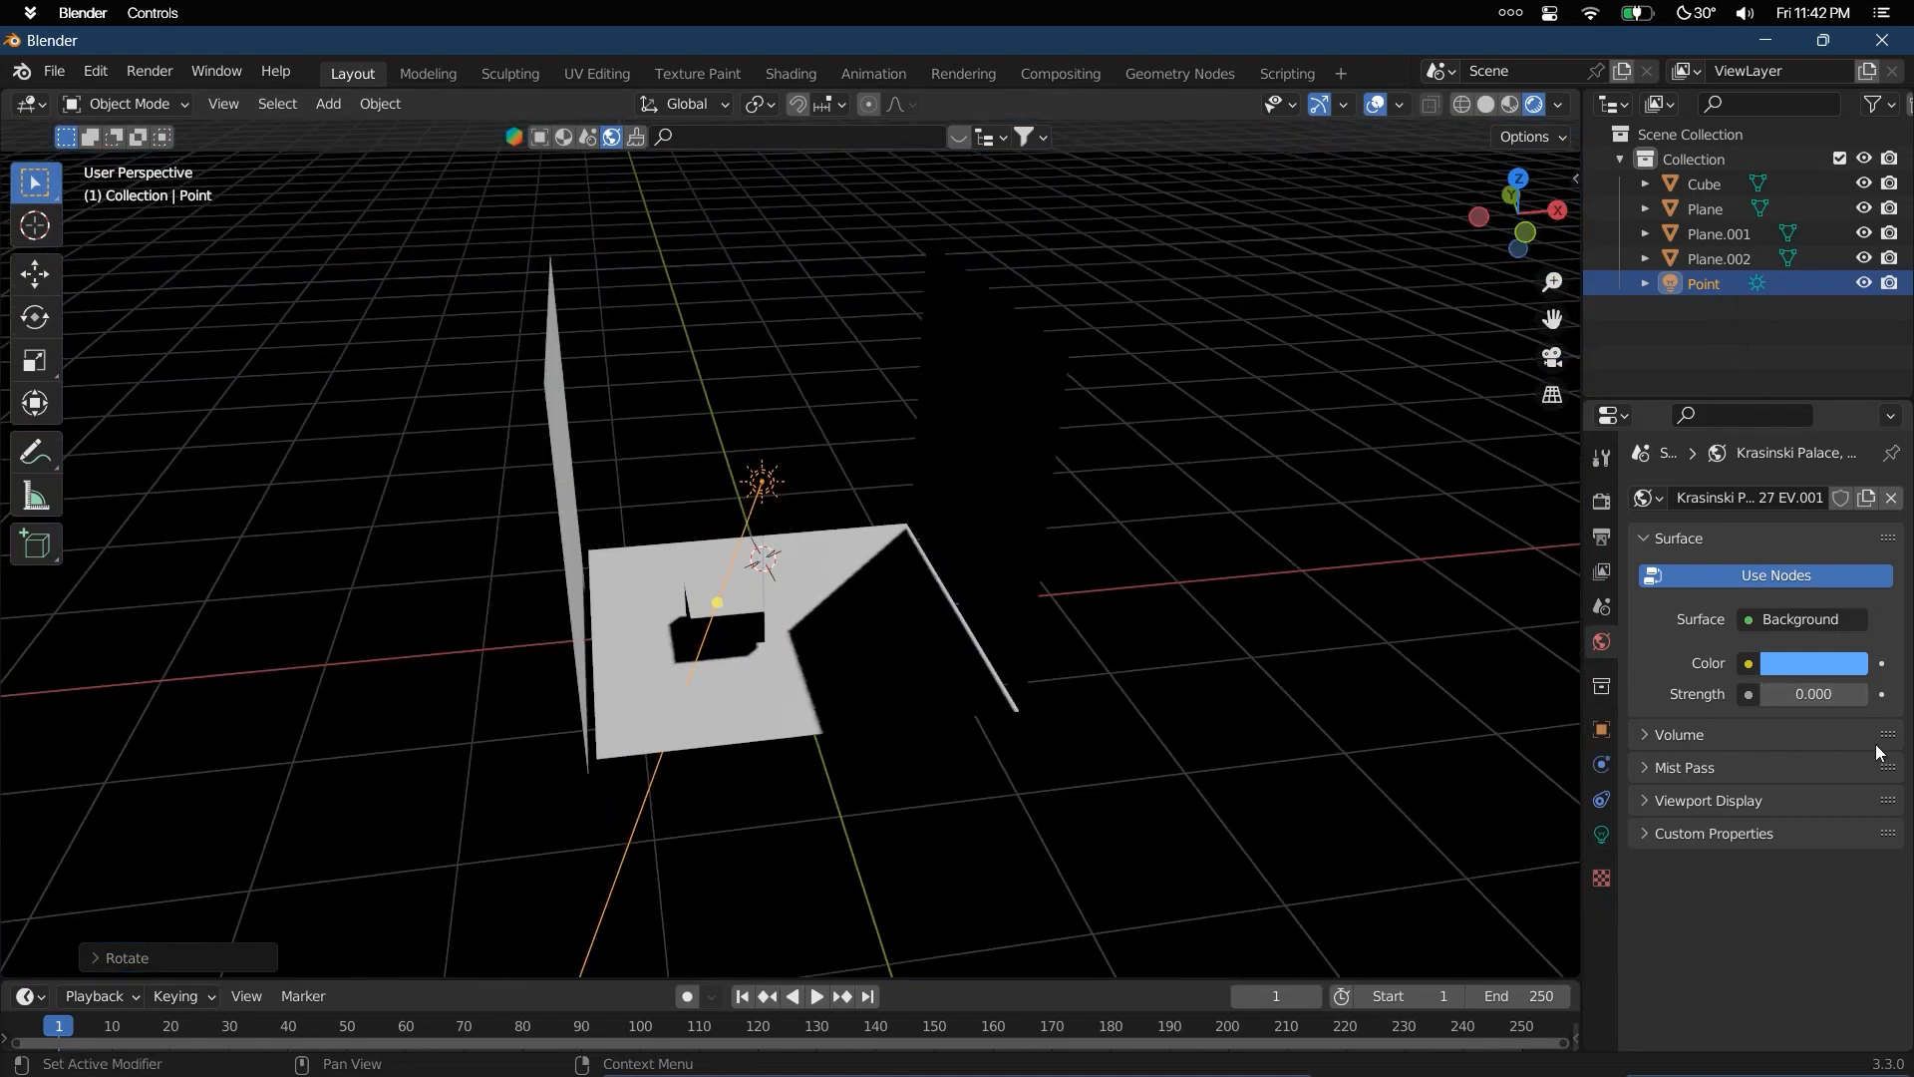
Try a Volume Scatter shader with density 0.01 as the world volume, then remove it again
click(1752, 735)
click(1782, 773)
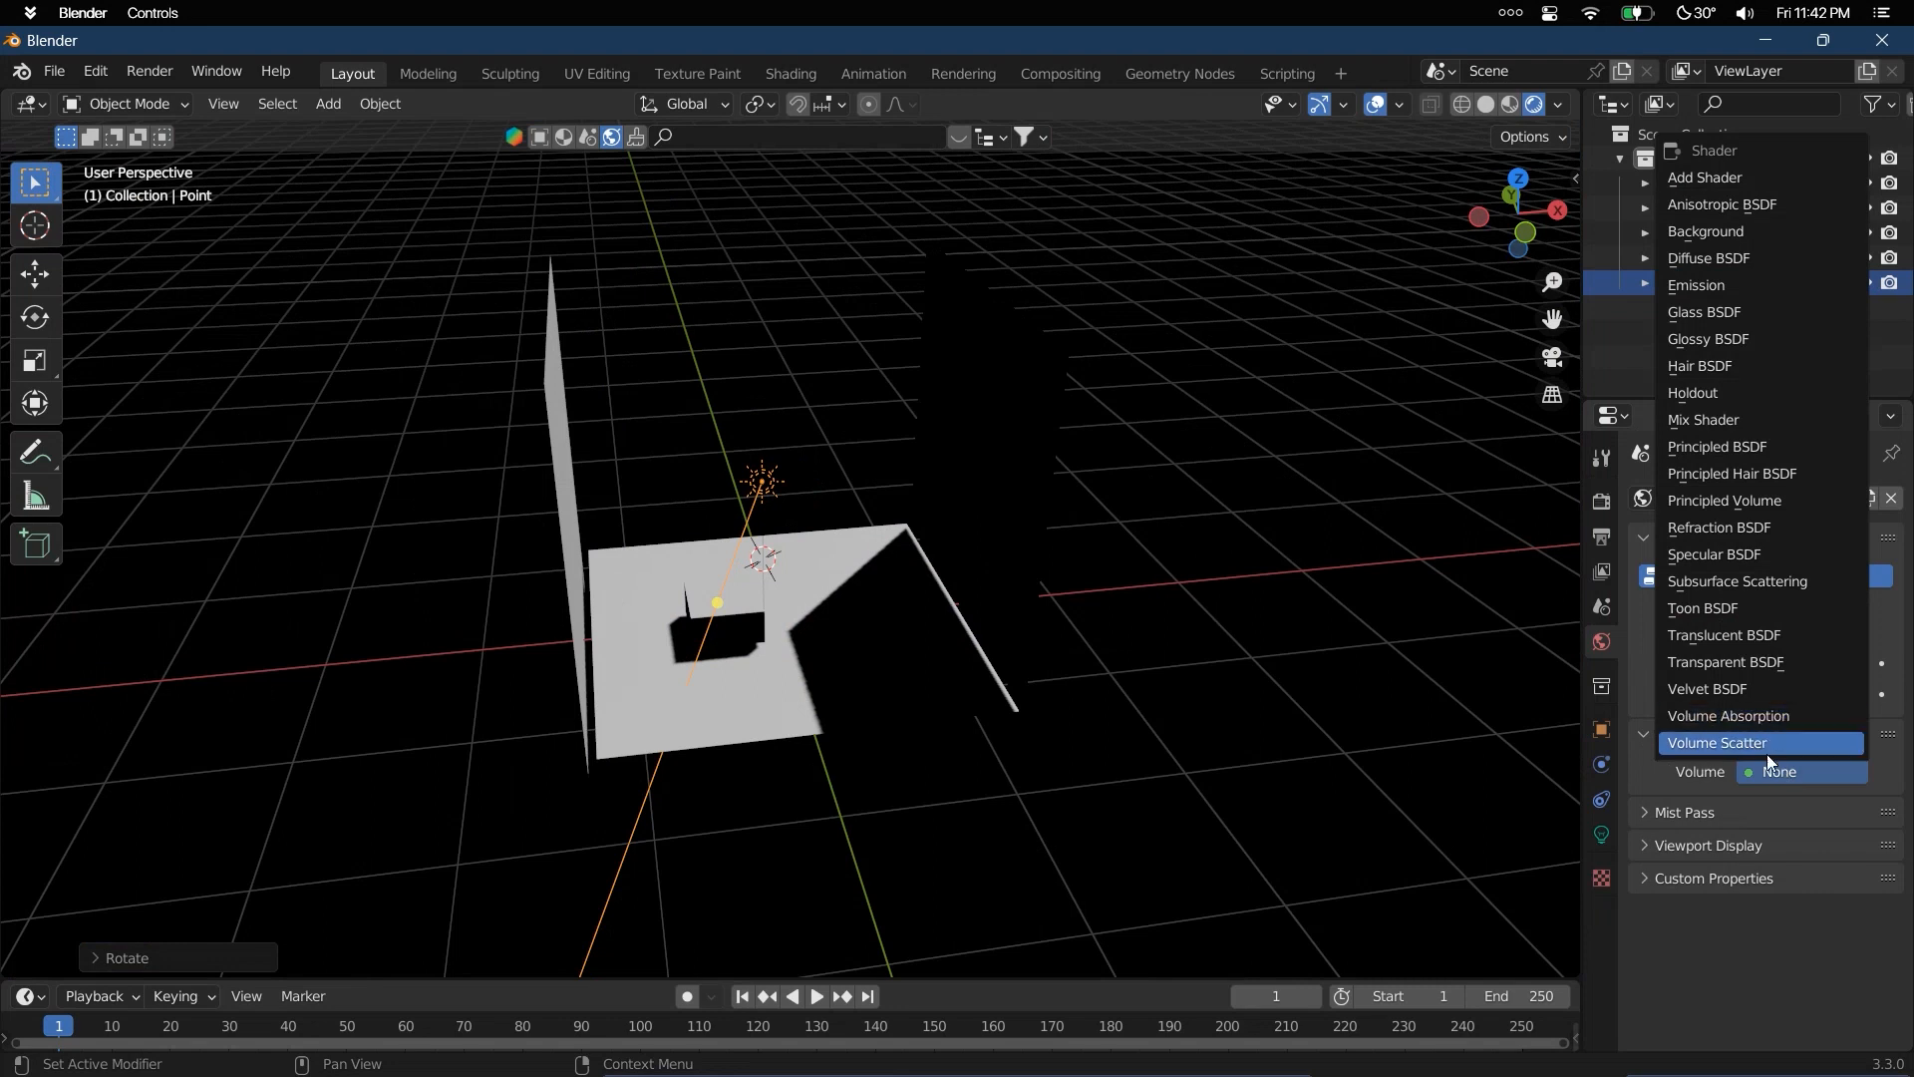
click(1767, 744)
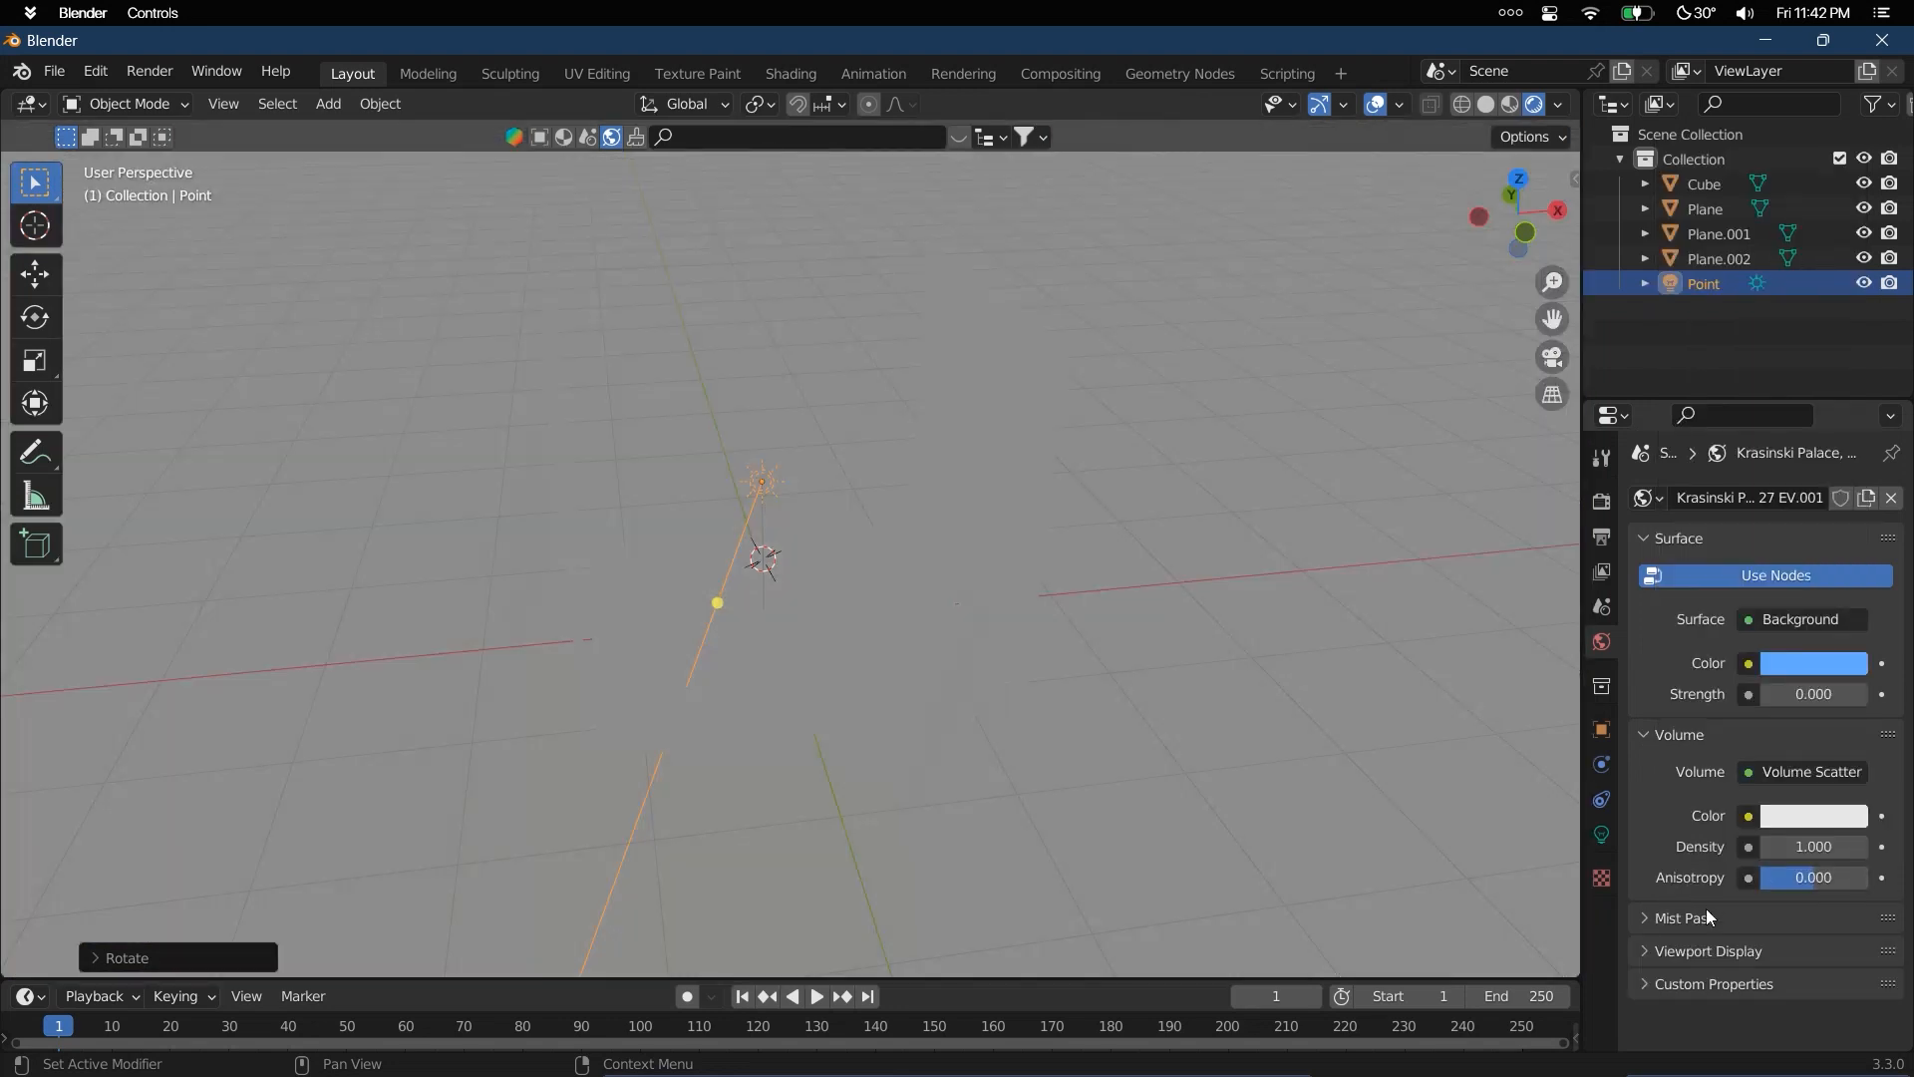
click(1820, 853)
text(.01)
key(Return)
middle_drag(1356, 615, 1534, 651)
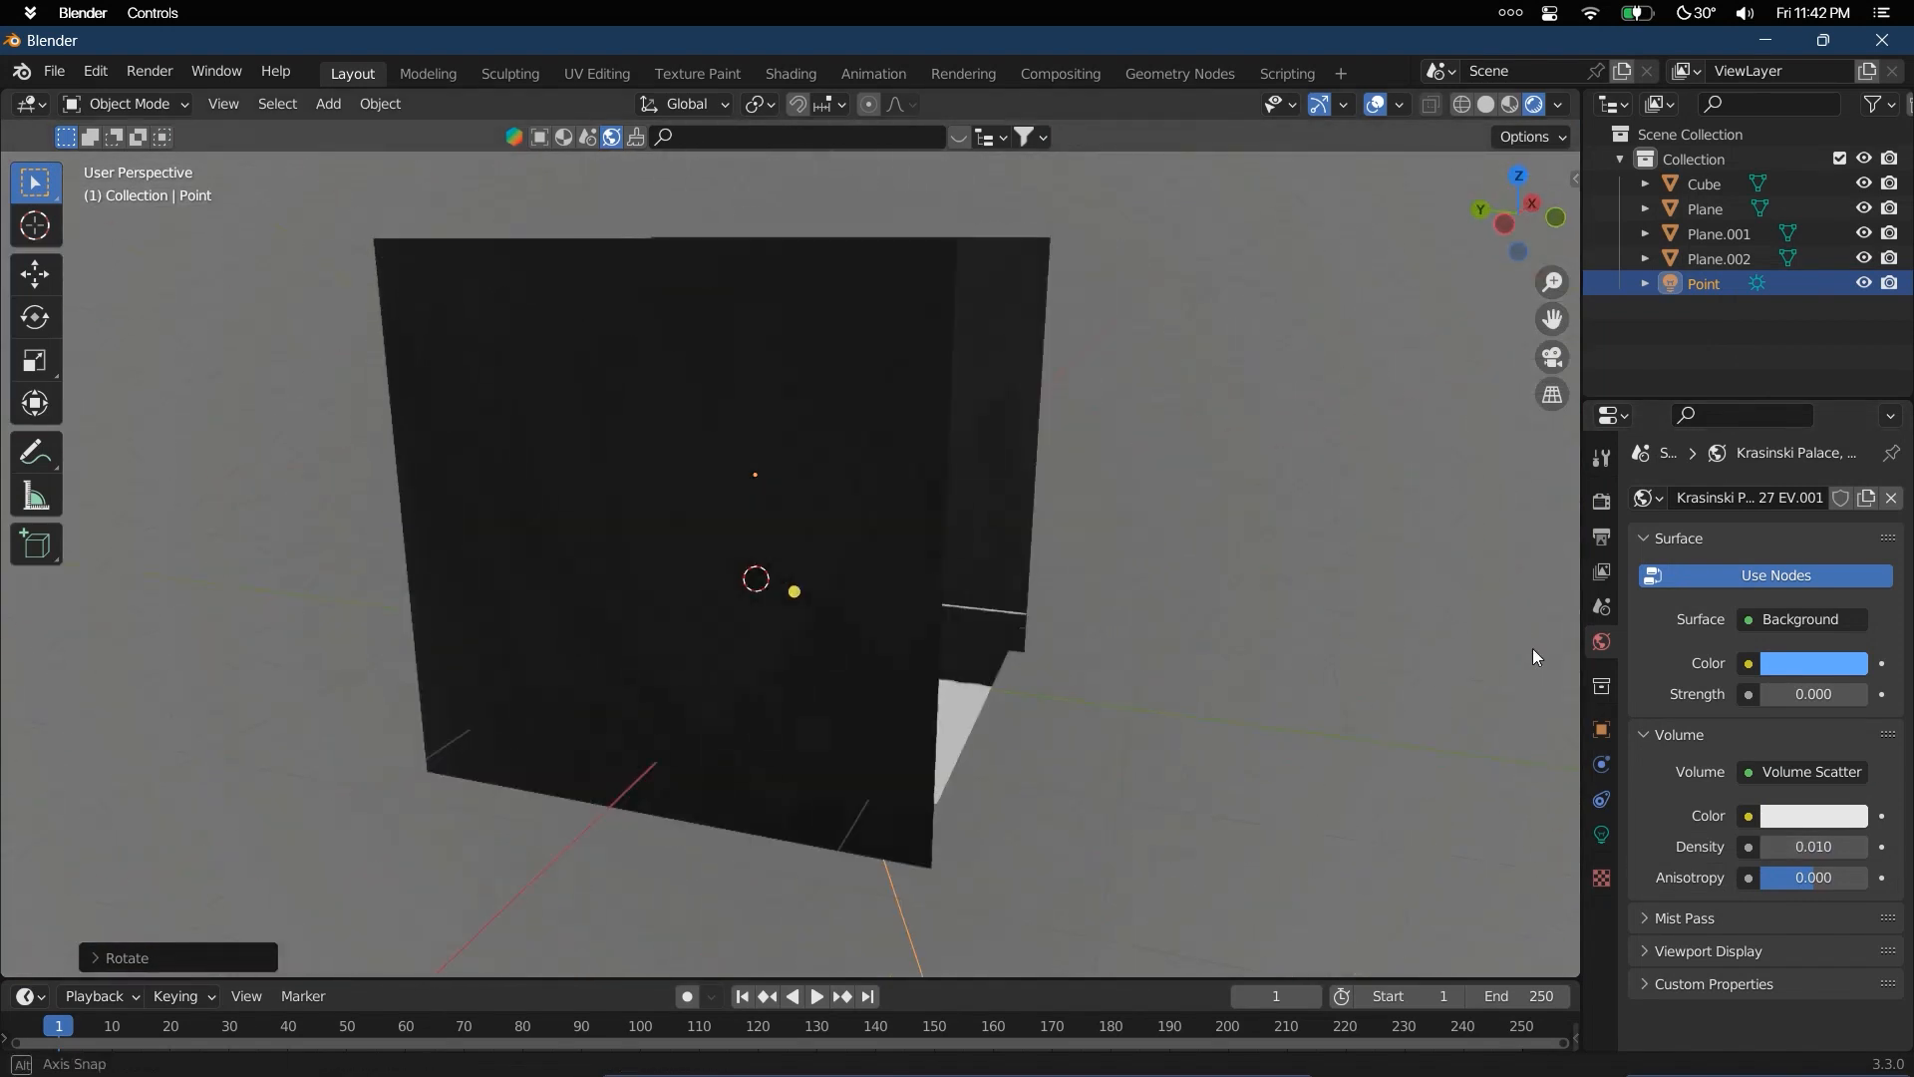
click(1788, 773)
click(1807, 202)
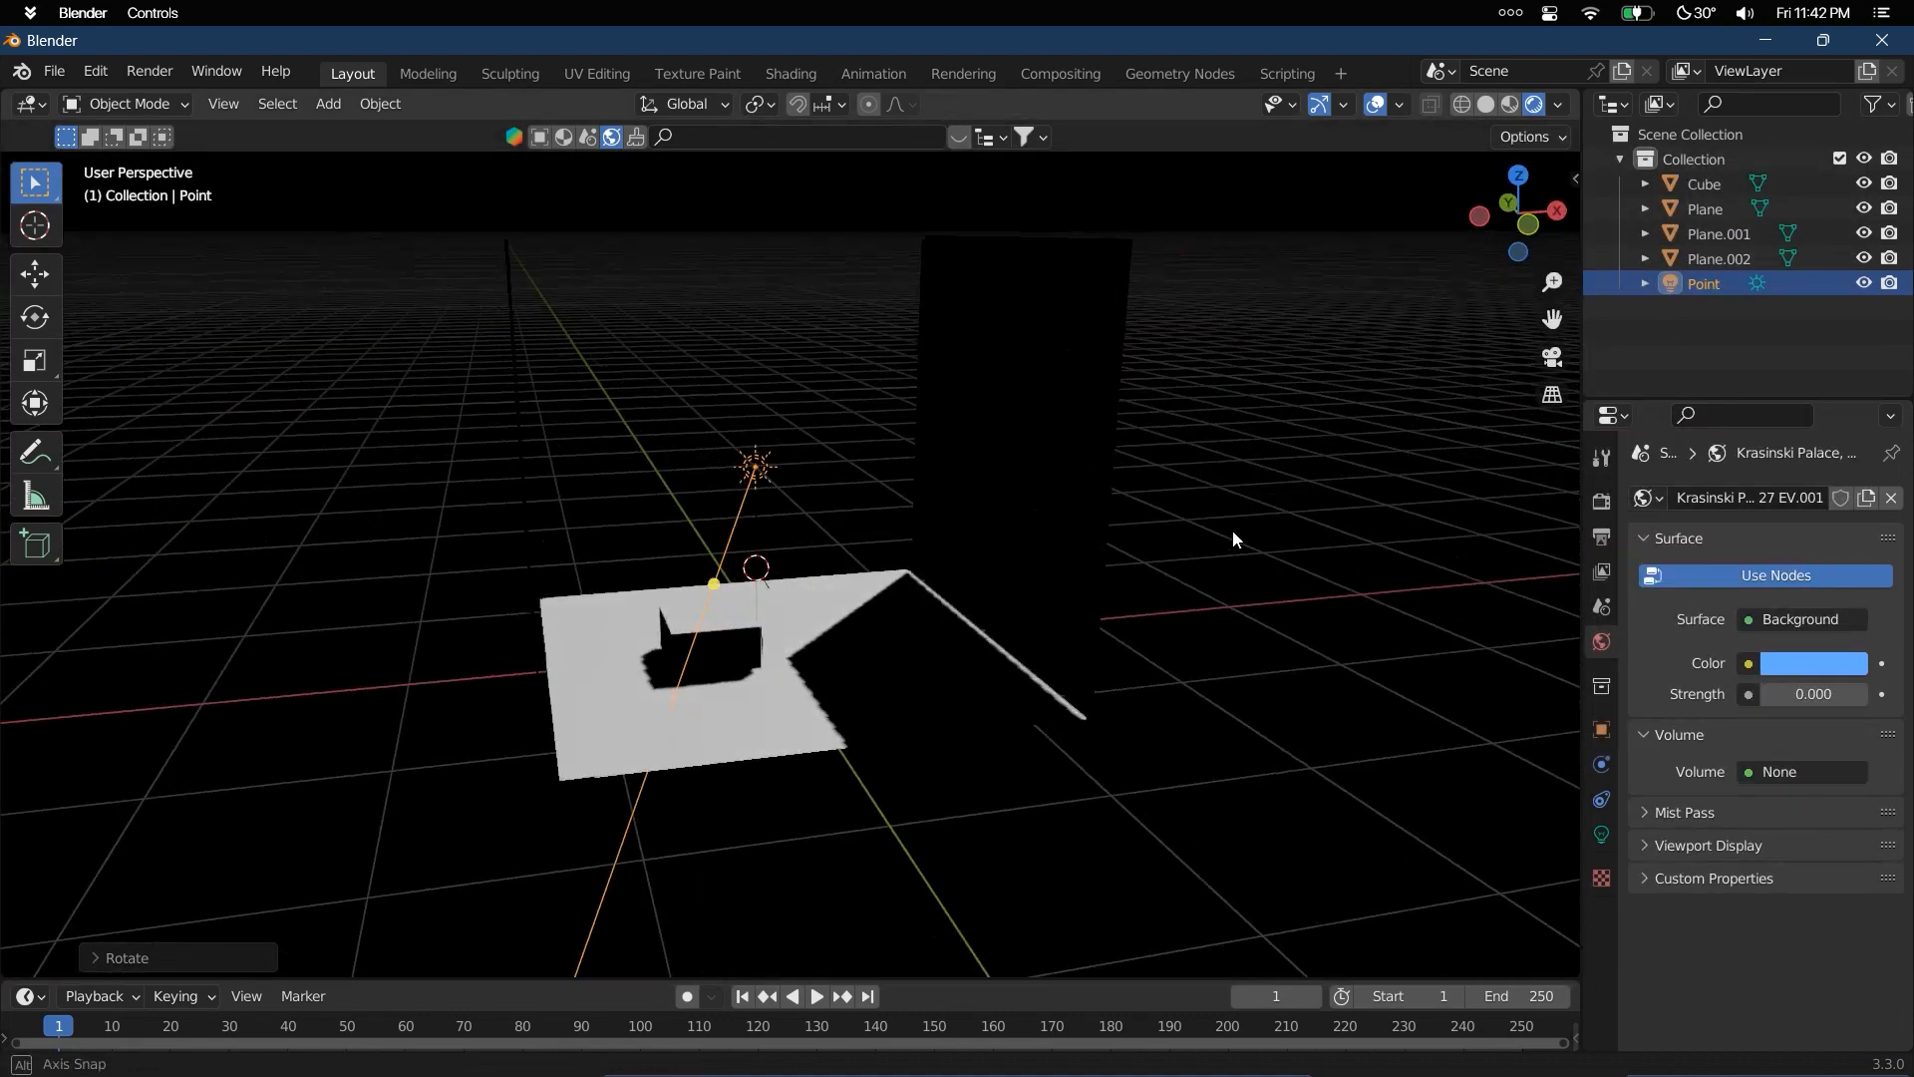
Switch the viewport to solid shading and look at the scene from above
key(z)
click(1344, 560)
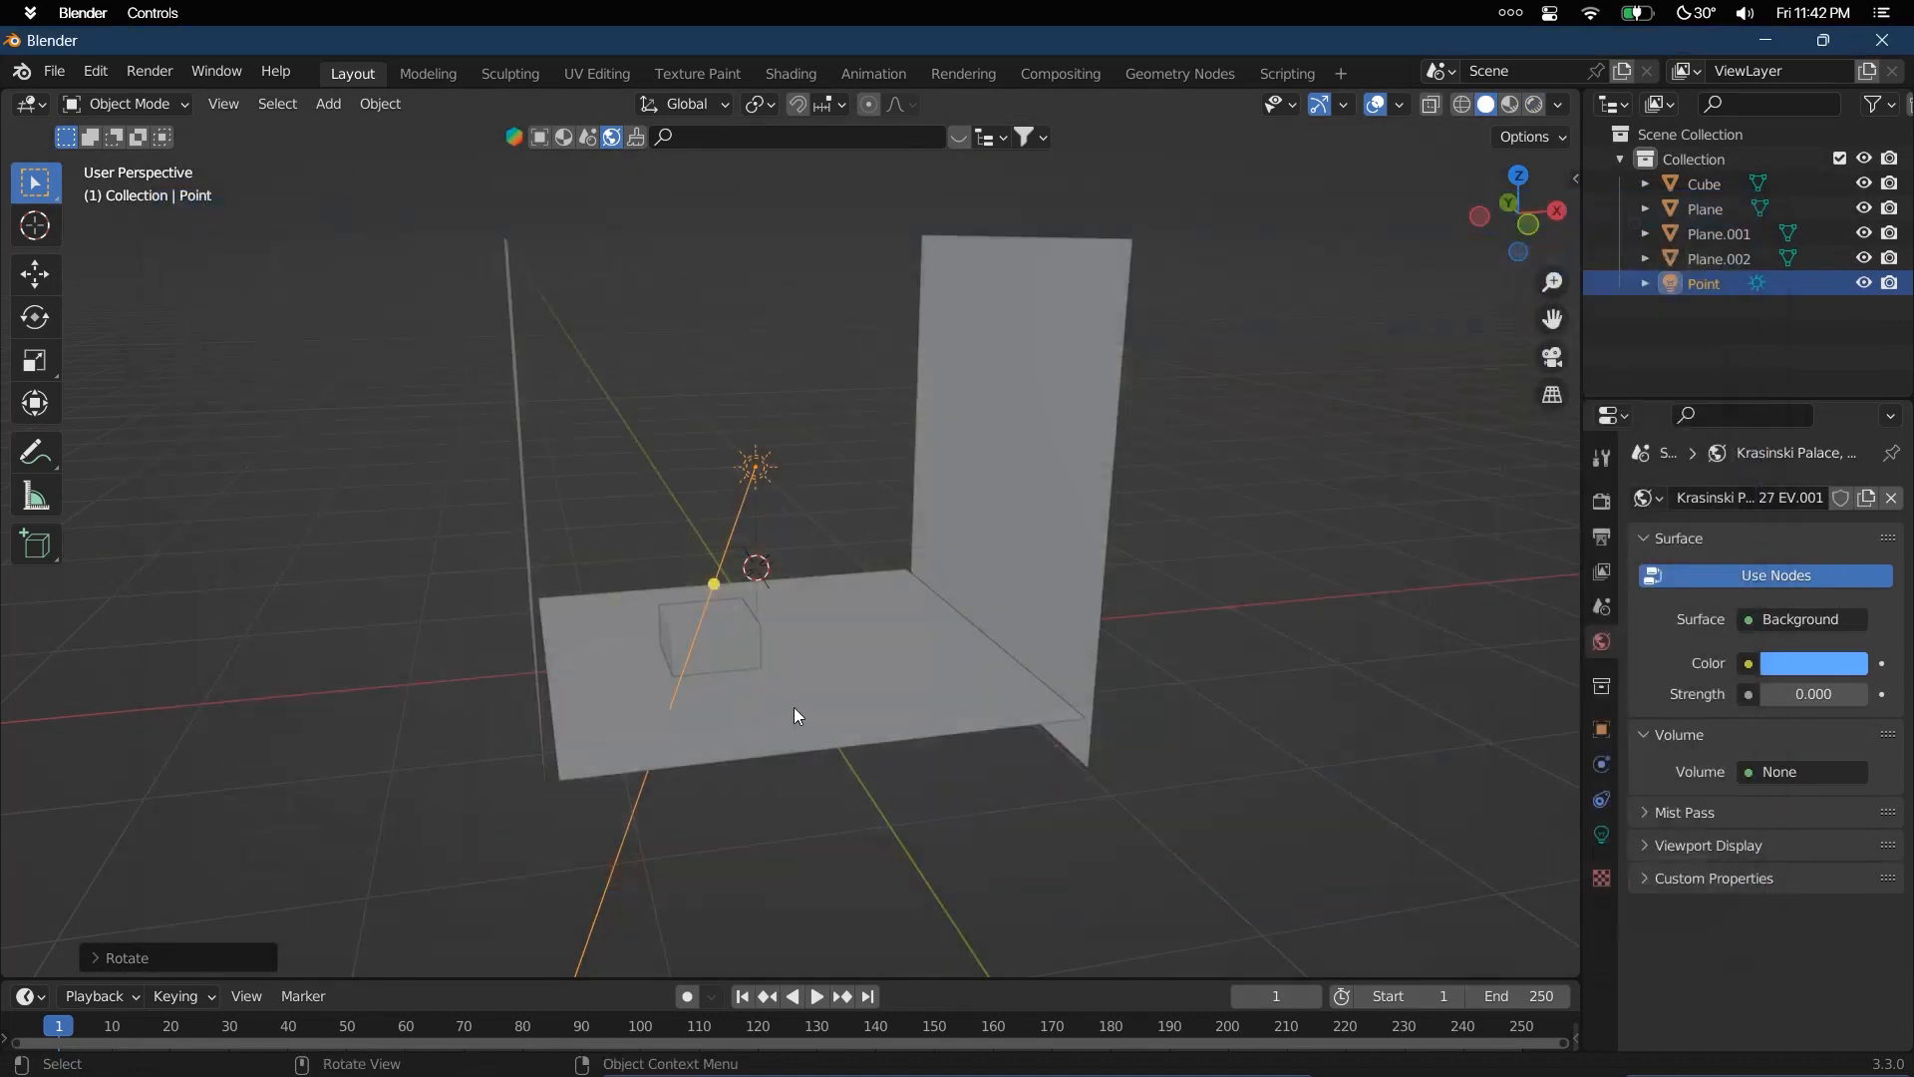
middle_drag(727, 704, 1094, 598)
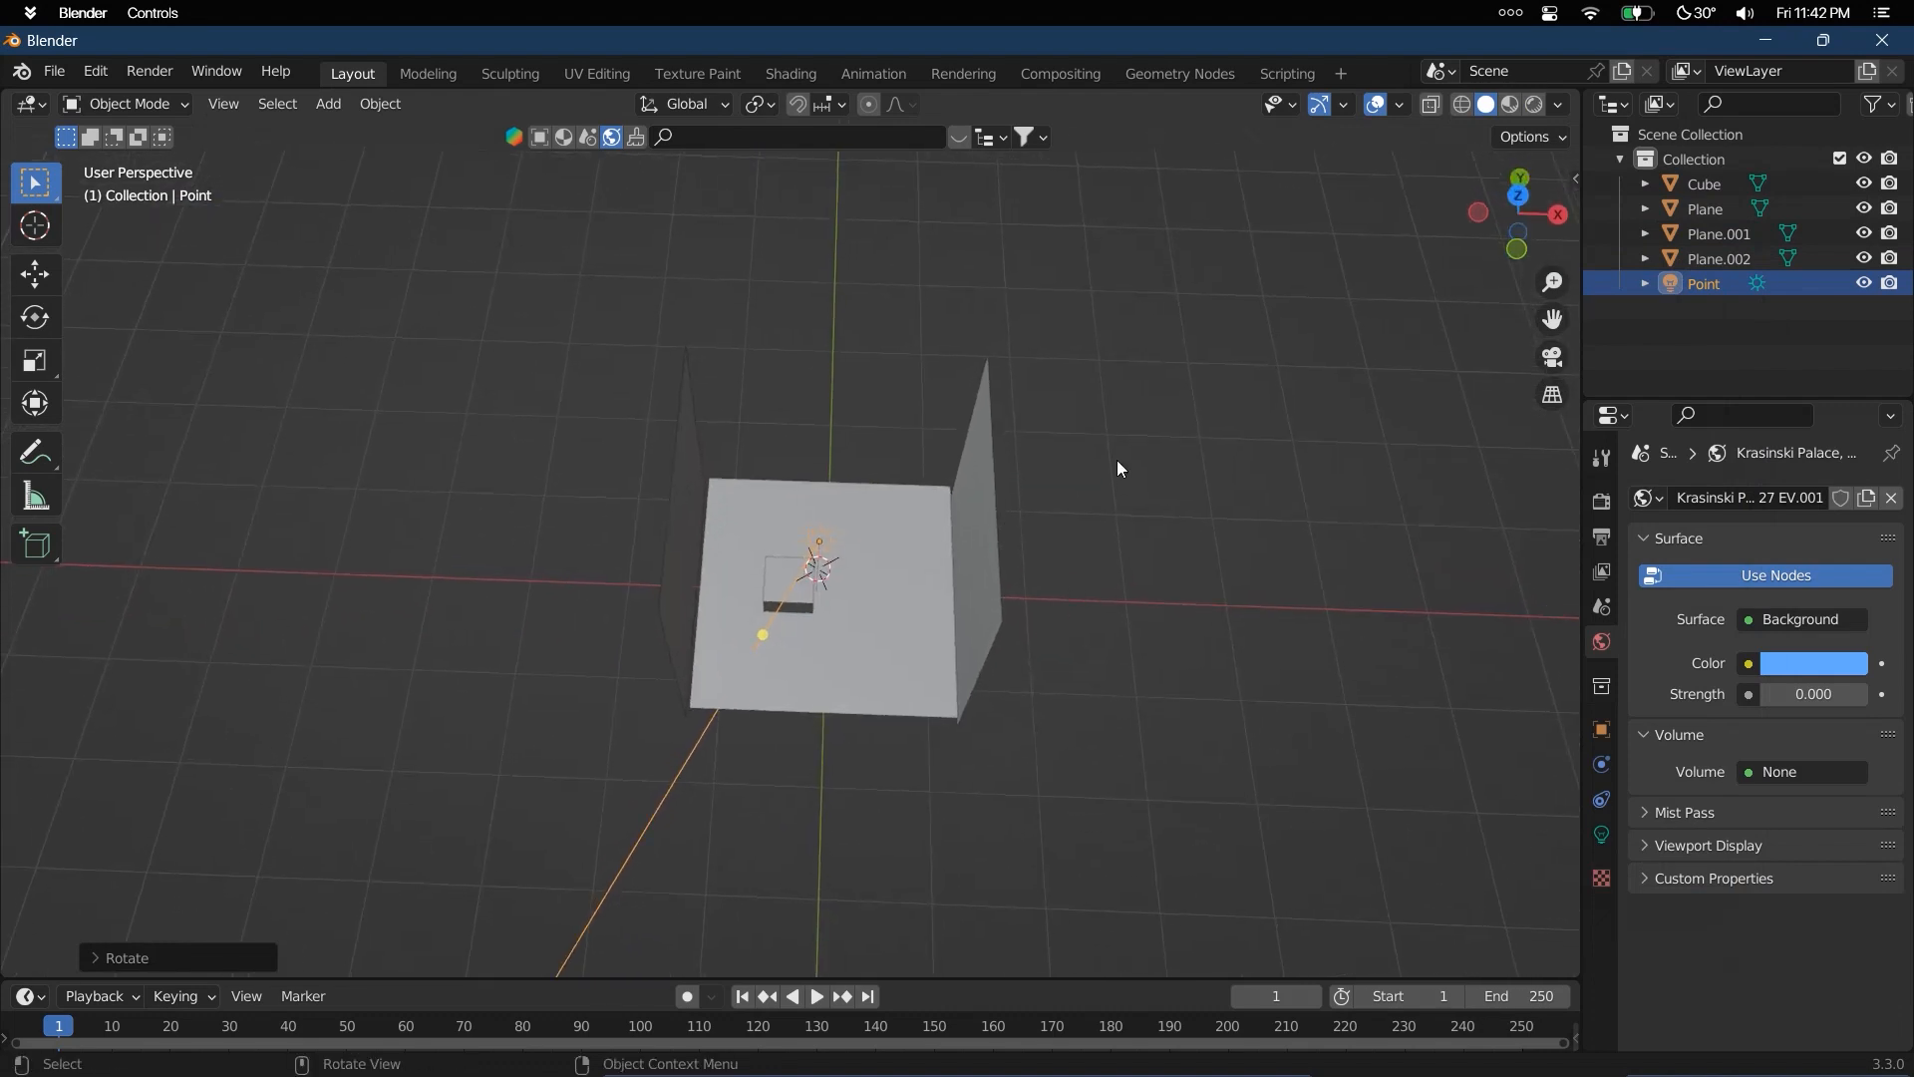